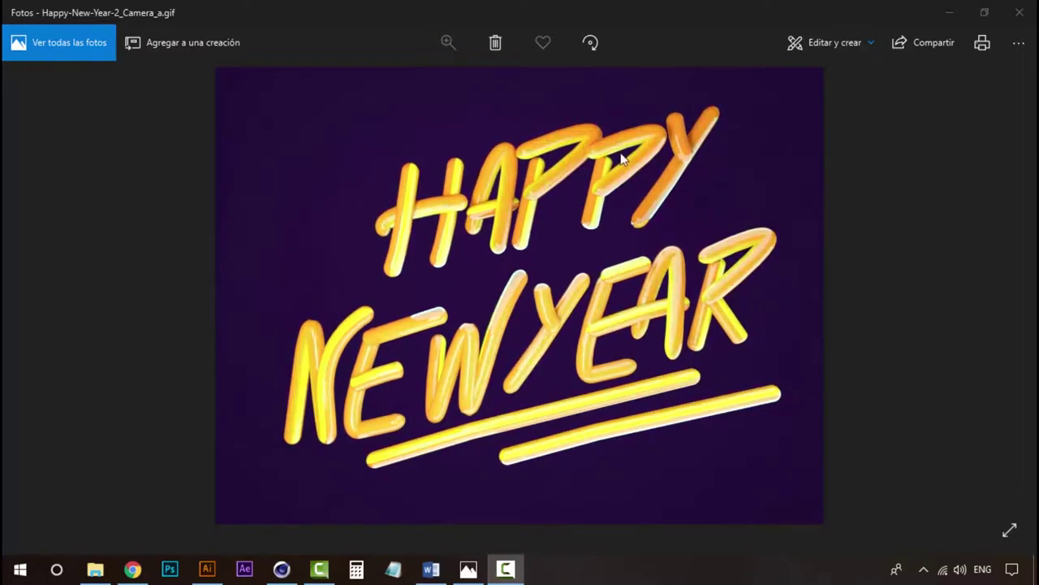
Leave the Happy New Year GIF in Photos and bring up the Cinema 4D Happy New Year 2 scene
click(281, 568)
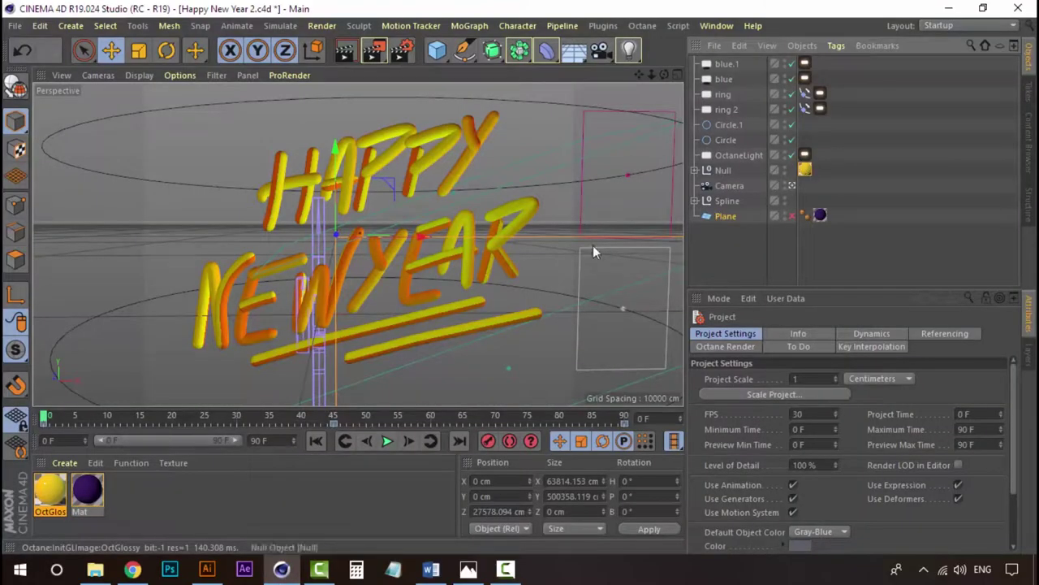
Hide the tube letters, inspect the stroke splines, and shift Path 4 slightly right
click(785, 166)
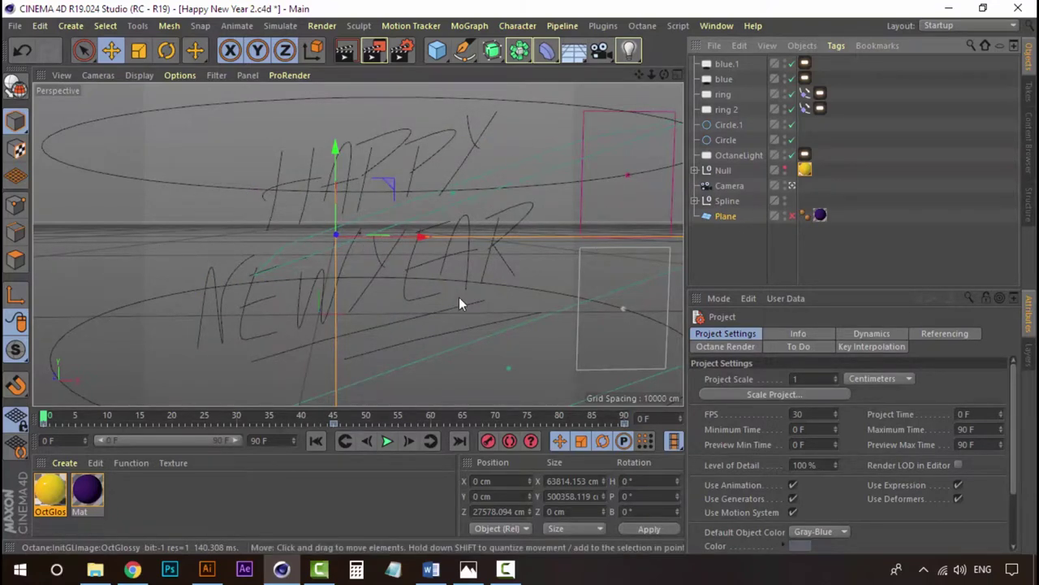
click(200, 307)
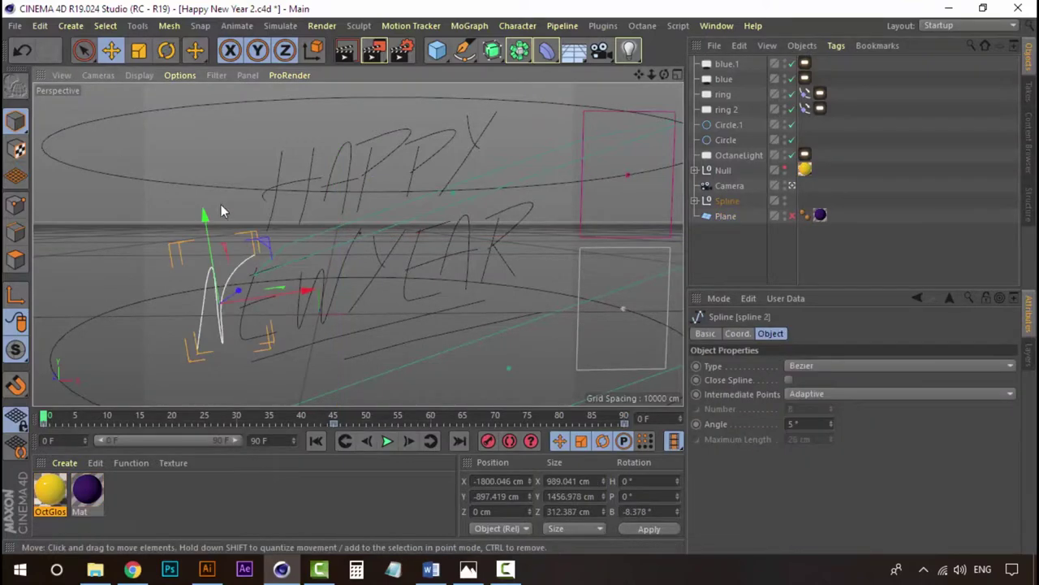
click(228, 203)
click(277, 189)
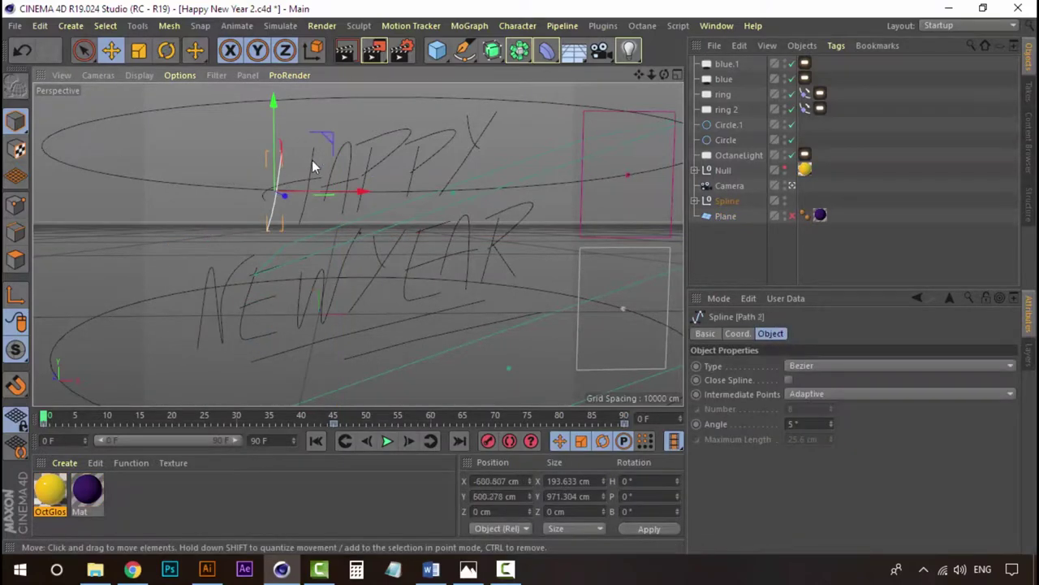
drag(276, 177, 336, 171)
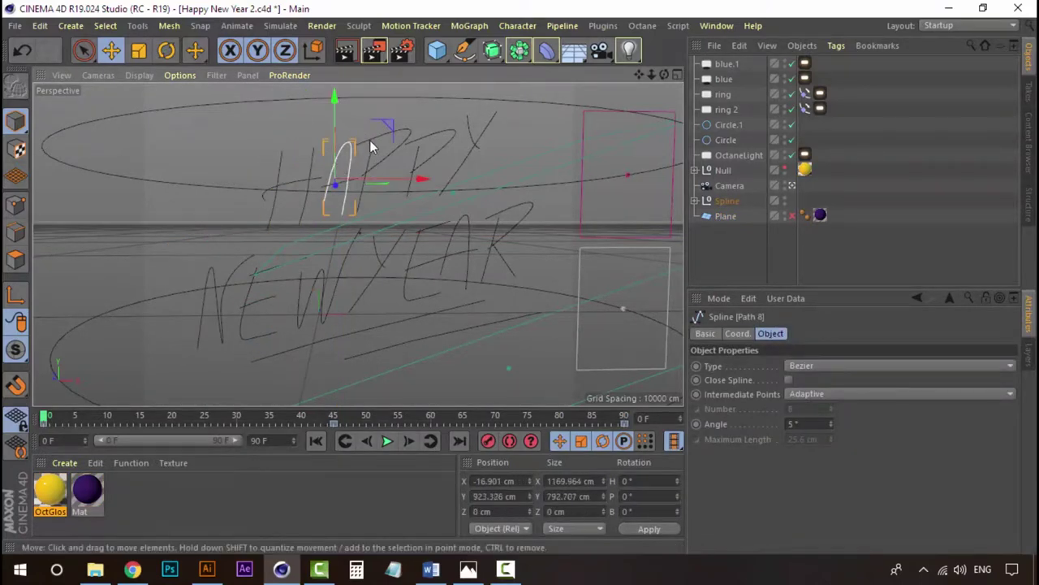
Inspect loop Path 10 and diagonal Path 14, re-show the tubes, and return to the GIF
click(435, 139)
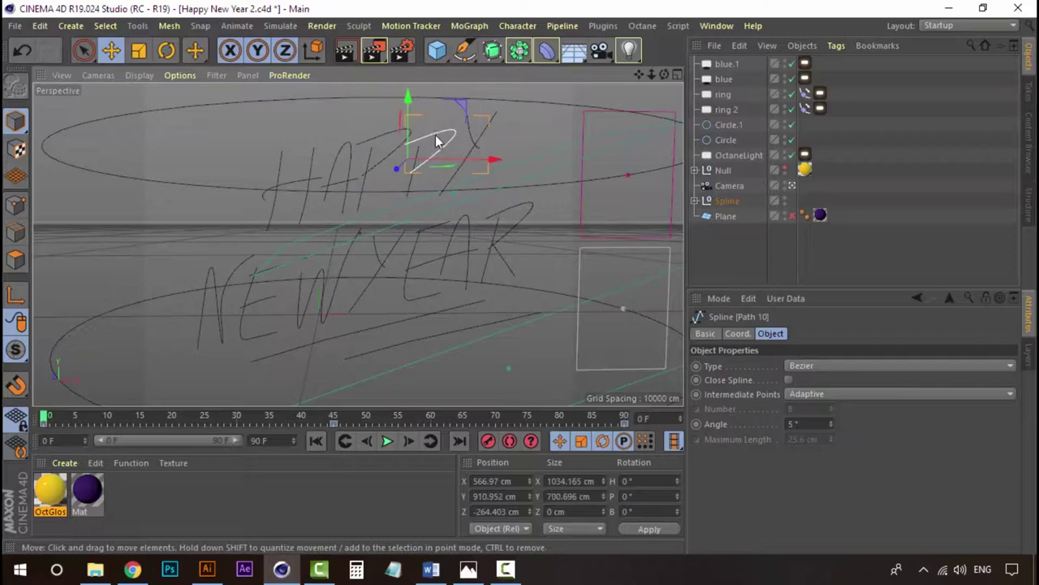
click(485, 132)
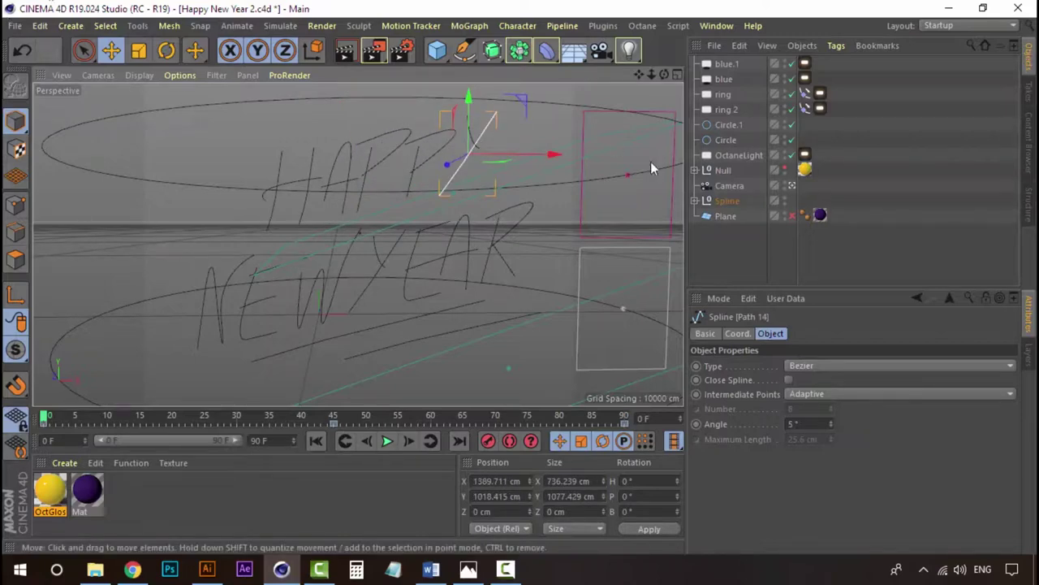
click(786, 166)
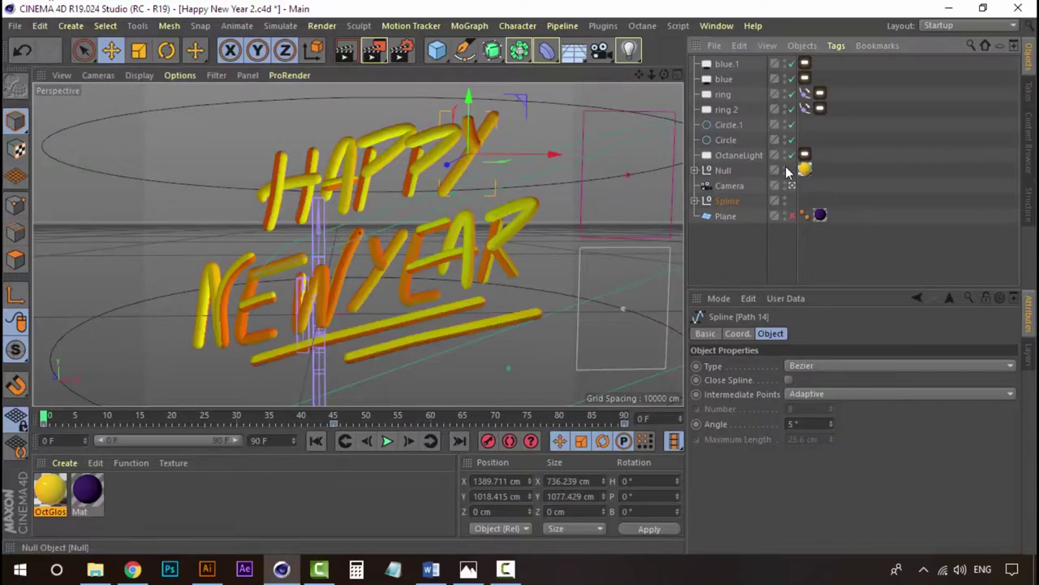
click(468, 568)
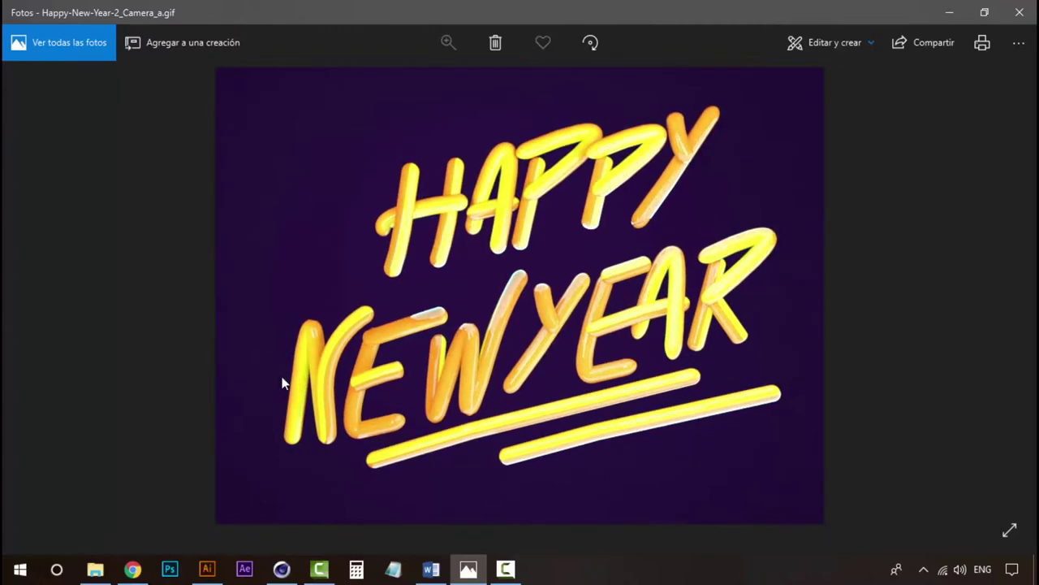
Hide the tube letters, inspect the H strokes Path 1 and Path 2, then go to Illustrator
click(282, 569)
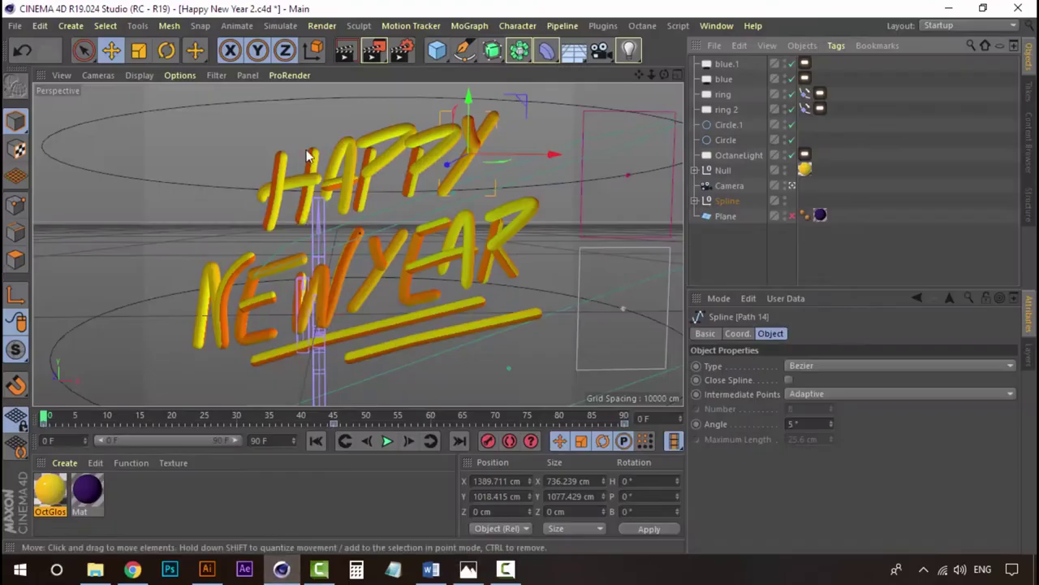
click(786, 168)
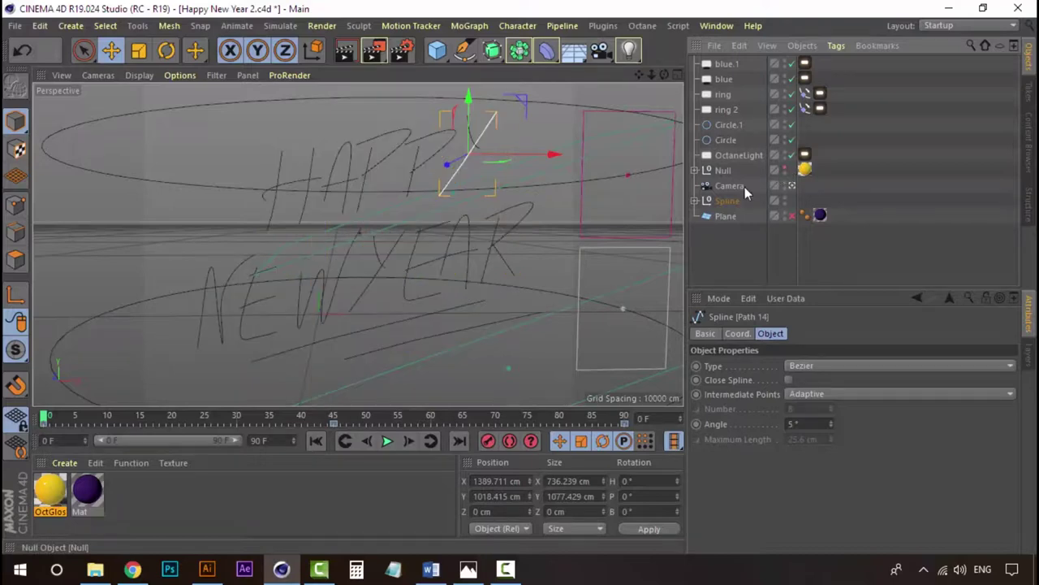
click(309, 177)
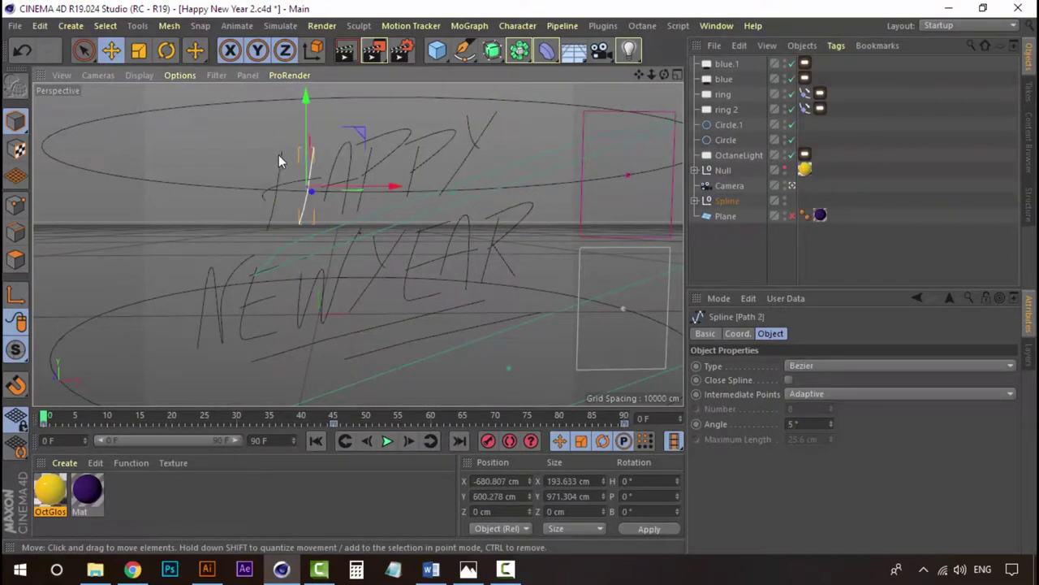
click(280, 163)
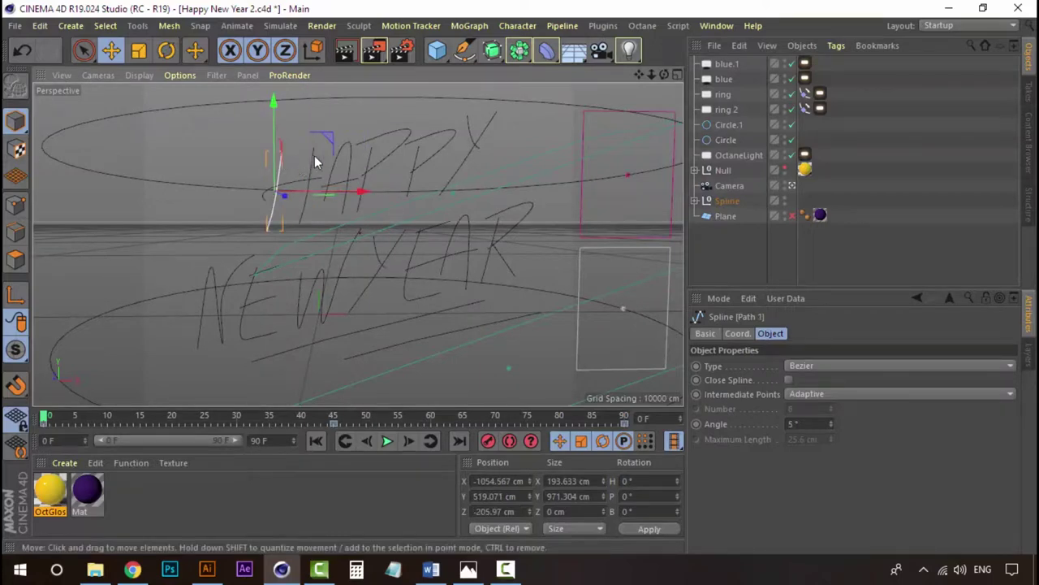
click(307, 193)
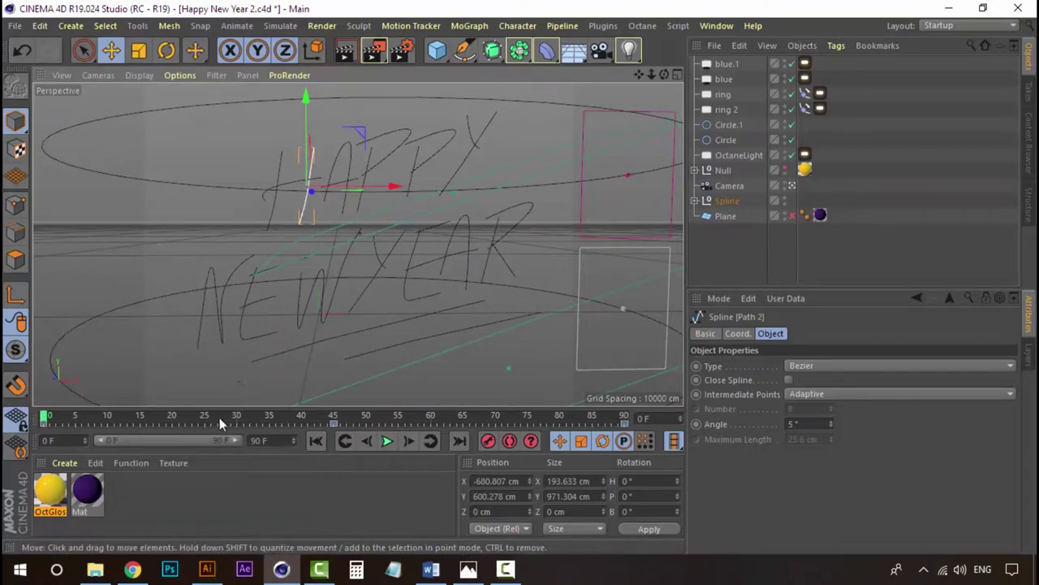
click(207, 568)
Draw a two-point test curve with the Pen tool and adjust the zoom to 66.67%
click(19, 124)
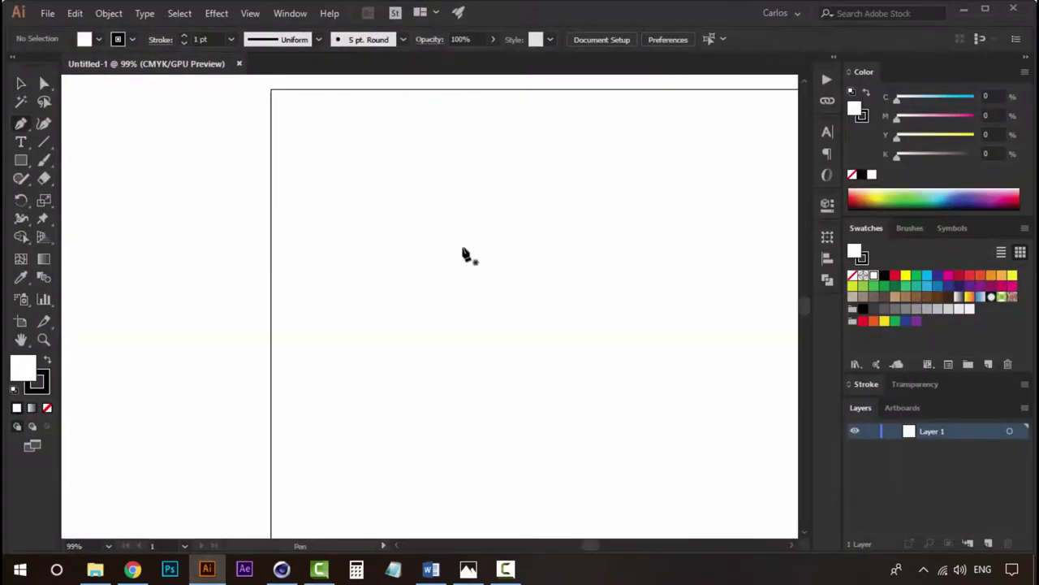
click(341, 290)
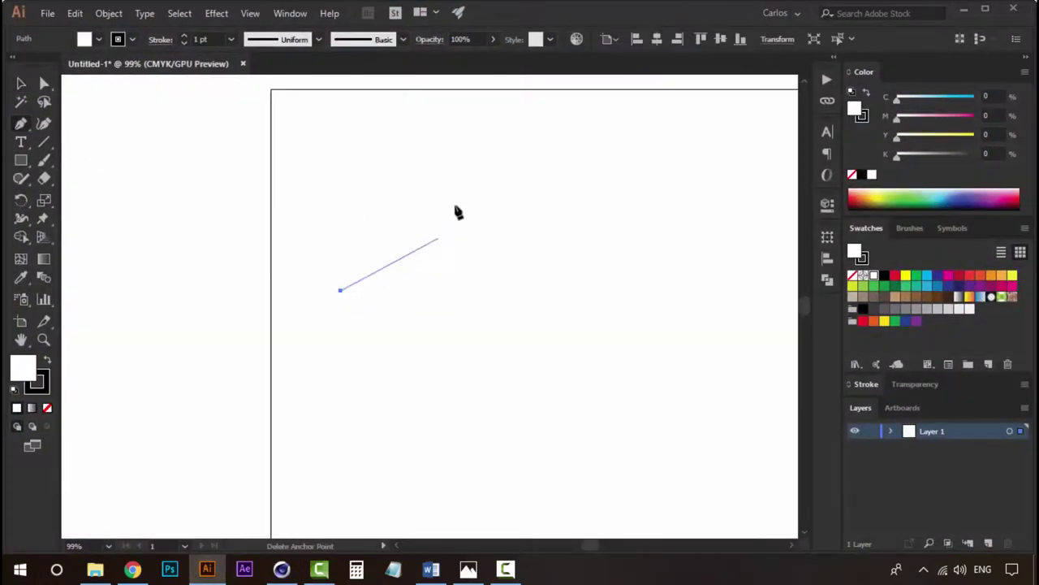
mouse_move(512, 185)
mouse_down()
mouse_move(616, 97)
mouse_move(633, 209)
mouse_move(497, 152)
mouse_up()
key(v)
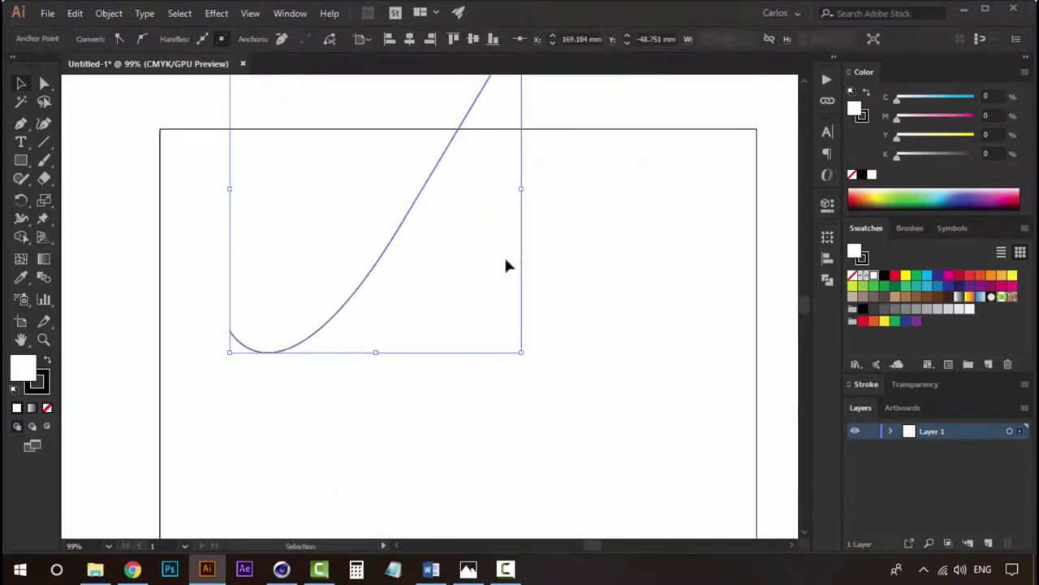
click(500, 264)
key(z)
alt+click(438, 360)
click(438, 361)
key(v)
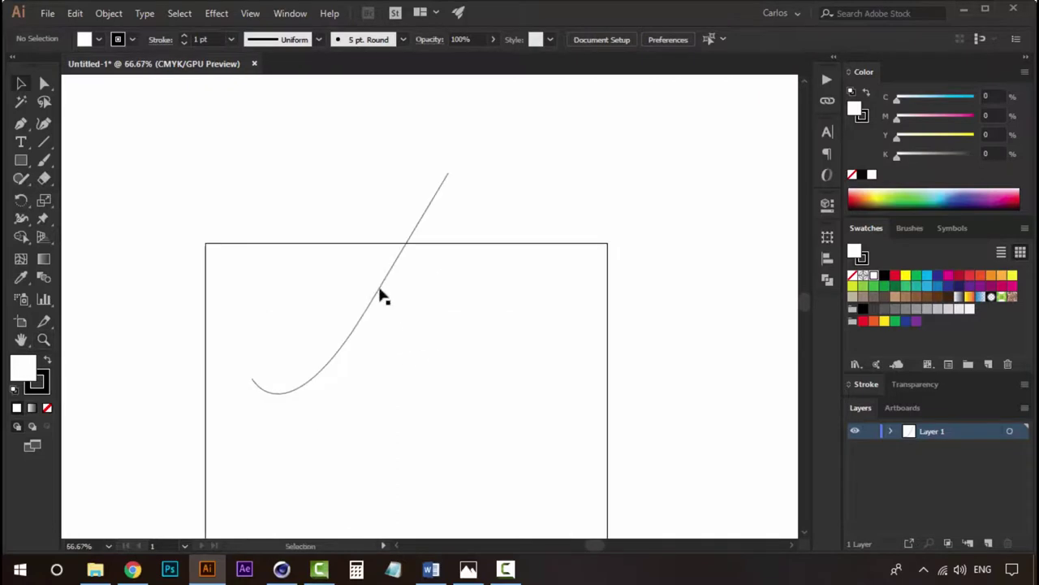
Delete the test curve and switch the document color mode to RGB Color
click(381, 295)
drag(491, 332, 515, 225)
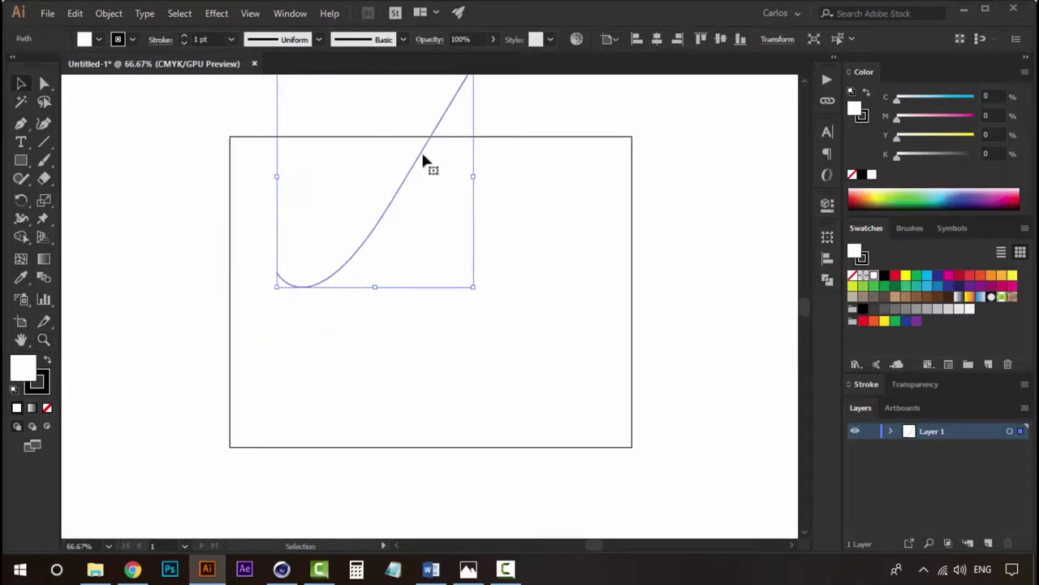
drag(422, 159, 460, 275)
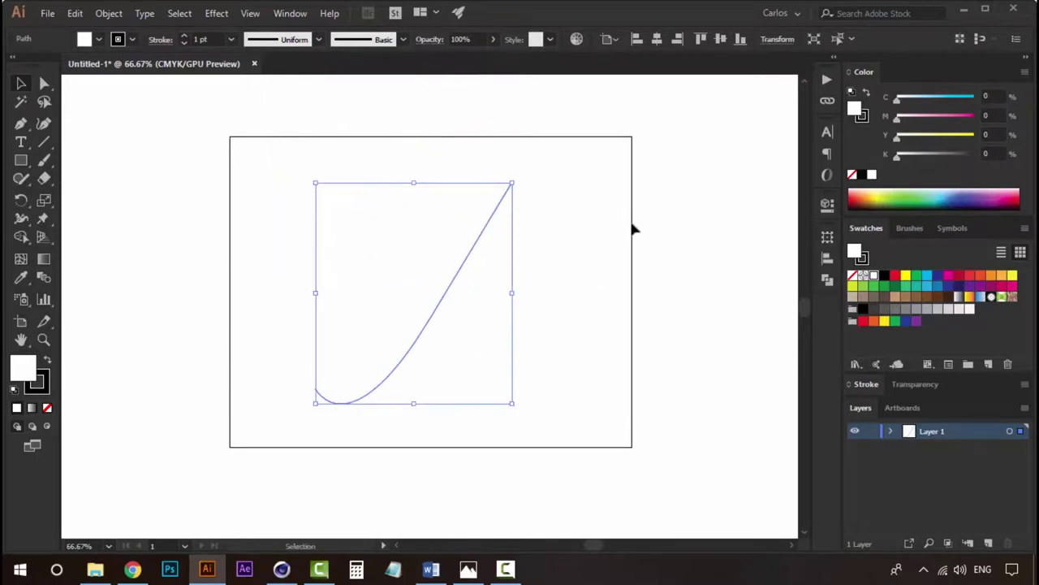
click(573, 172)
drag(573, 169, 281, 416)
key(Delete)
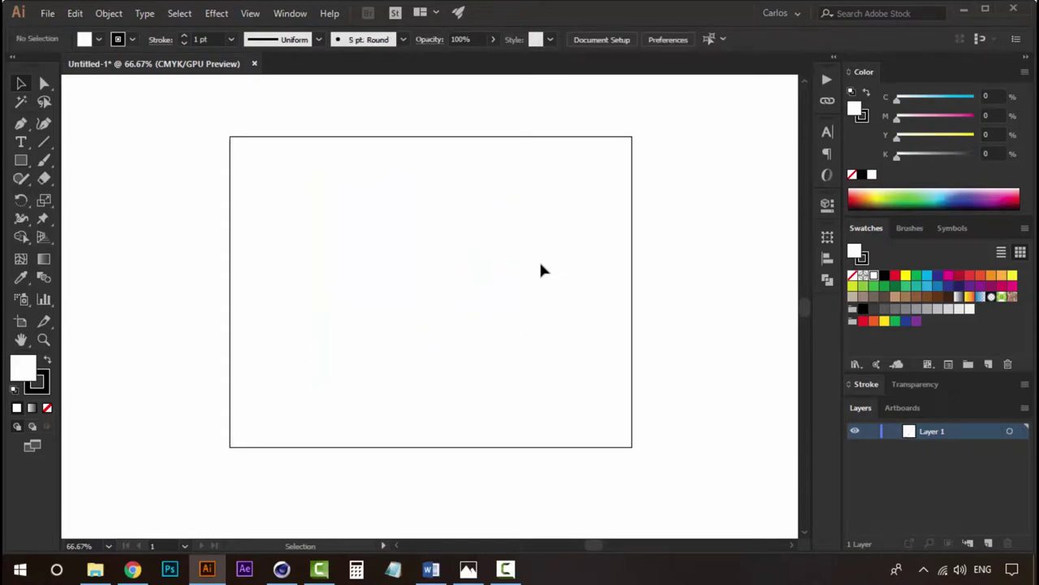
click(47, 13)
mouse_move(107, 375)
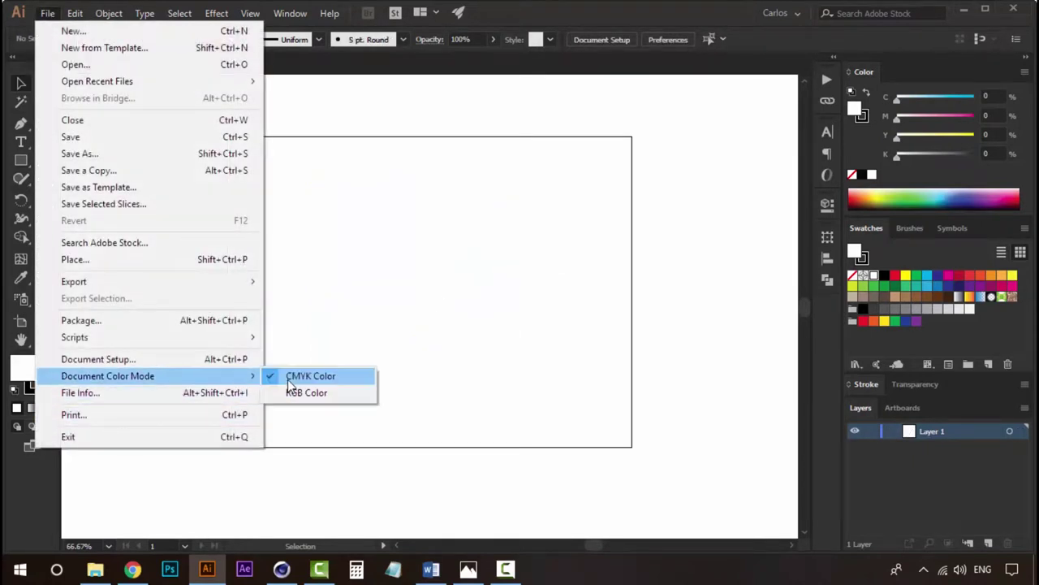
click(296, 390)
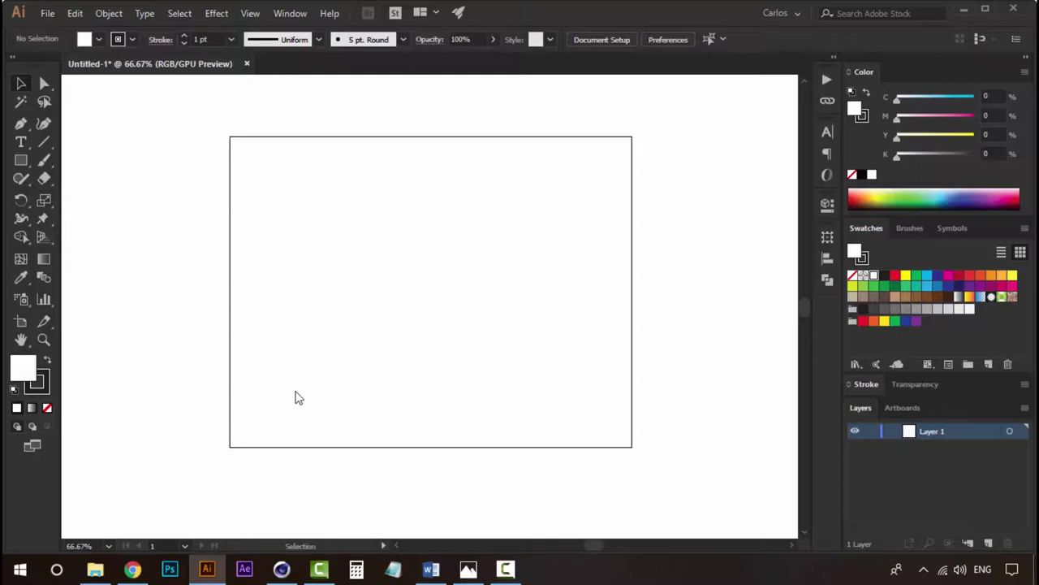
Close the Happy New Year Cinema 4D project without saving and minimize Cinema 4D
click(281, 568)
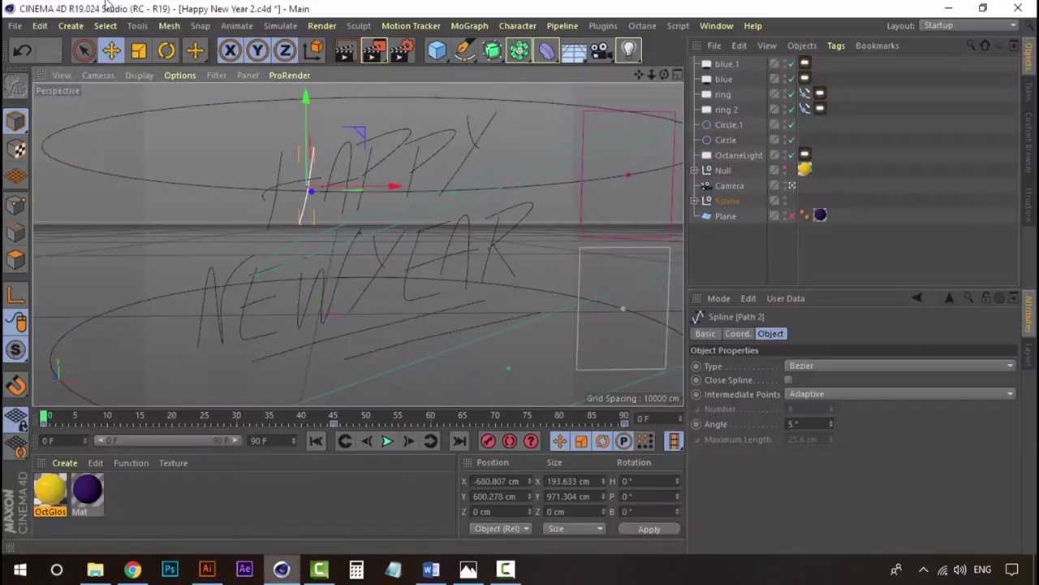
click(14, 25)
click(53, 130)
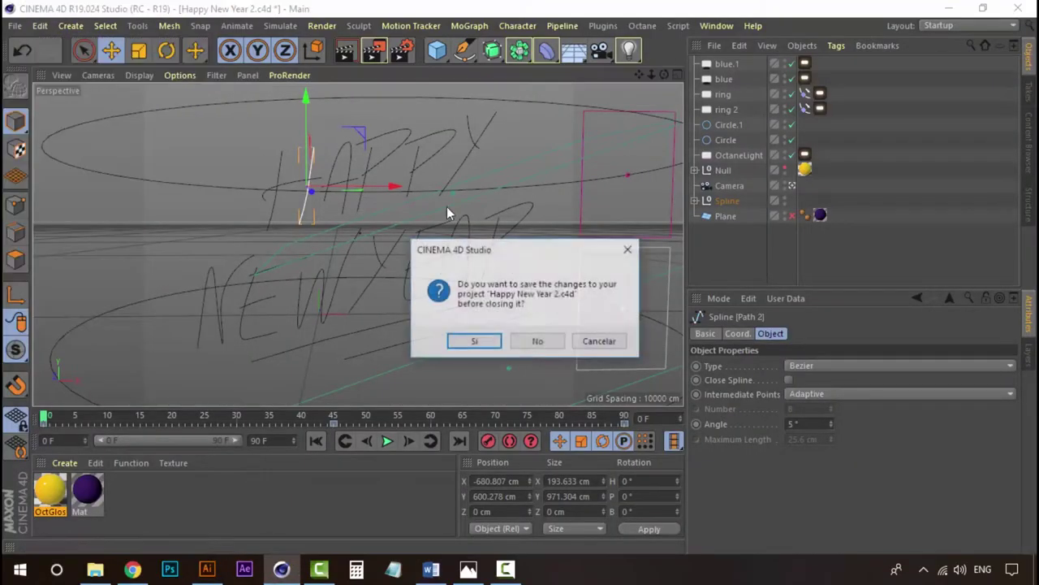
click(535, 342)
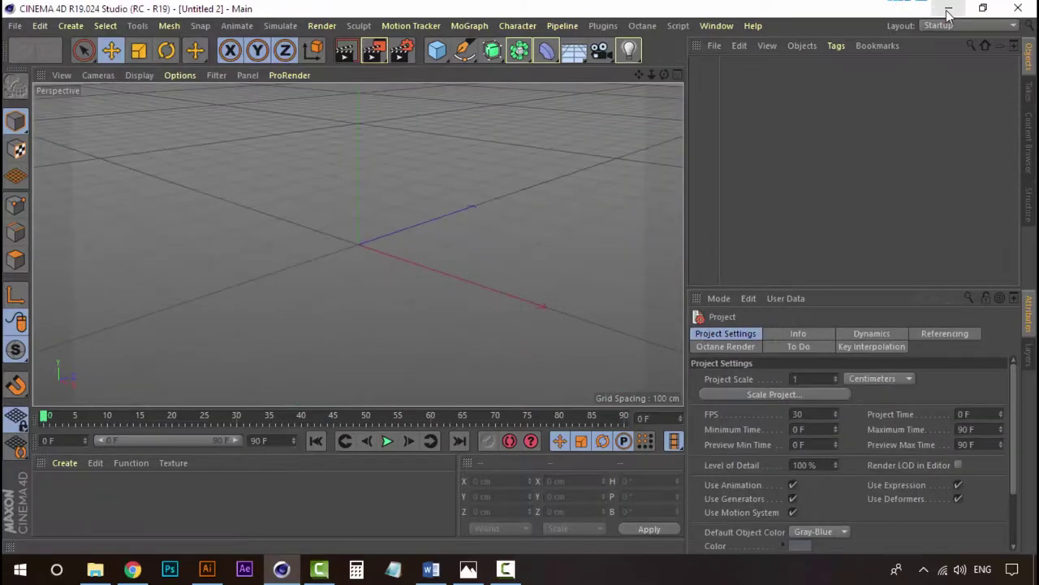
click(947, 11)
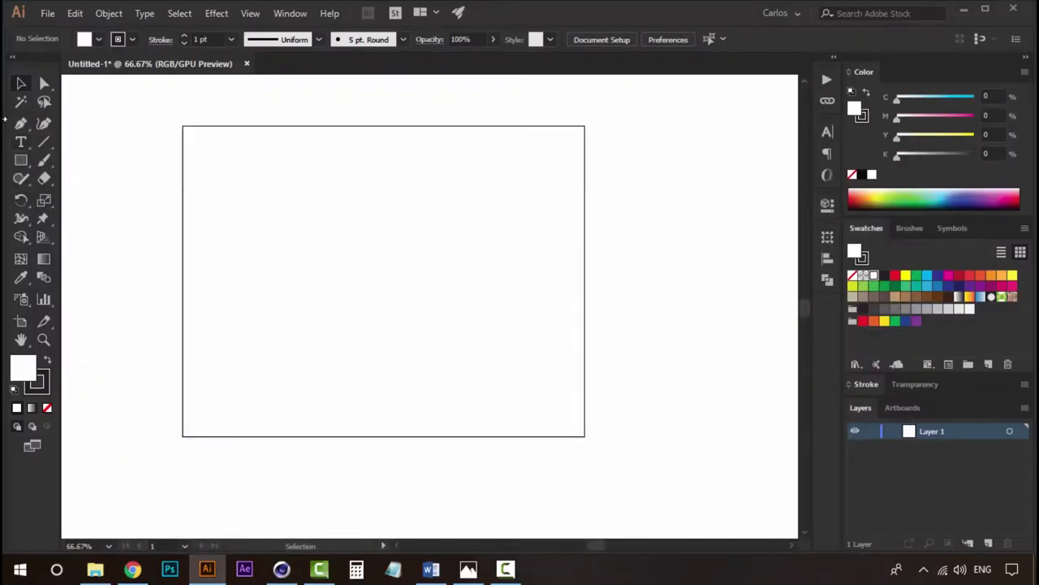
Try drawing a spiral with the Spiral tool, then delete it
drag(406, 301, 443, 279)
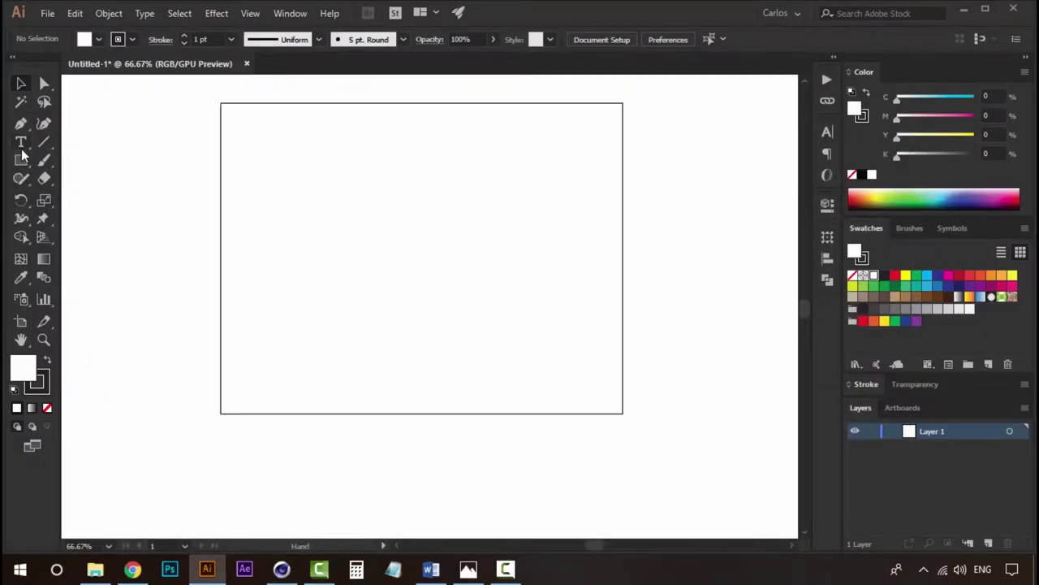
click(20, 126)
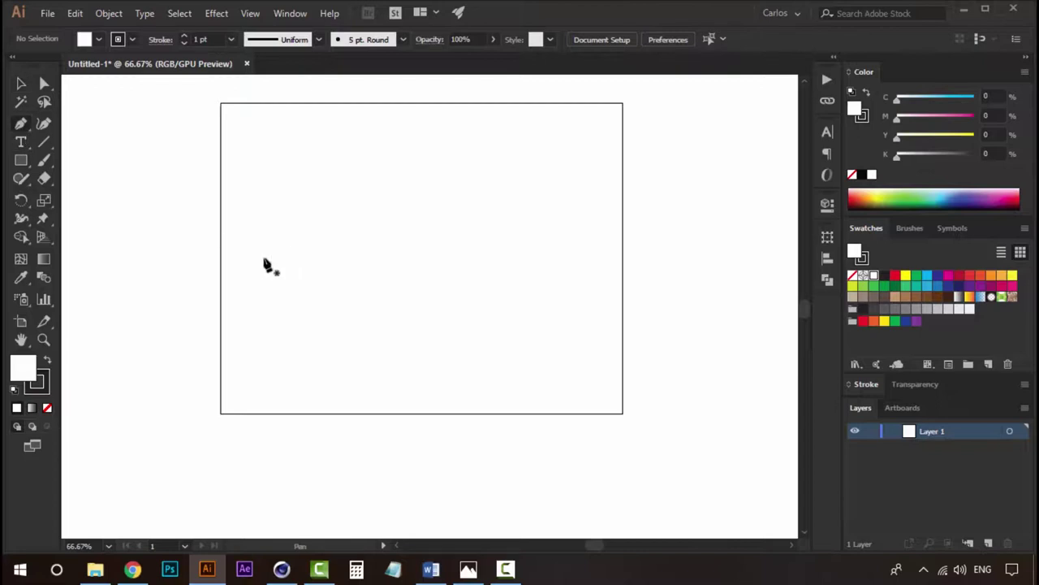
click(43, 147)
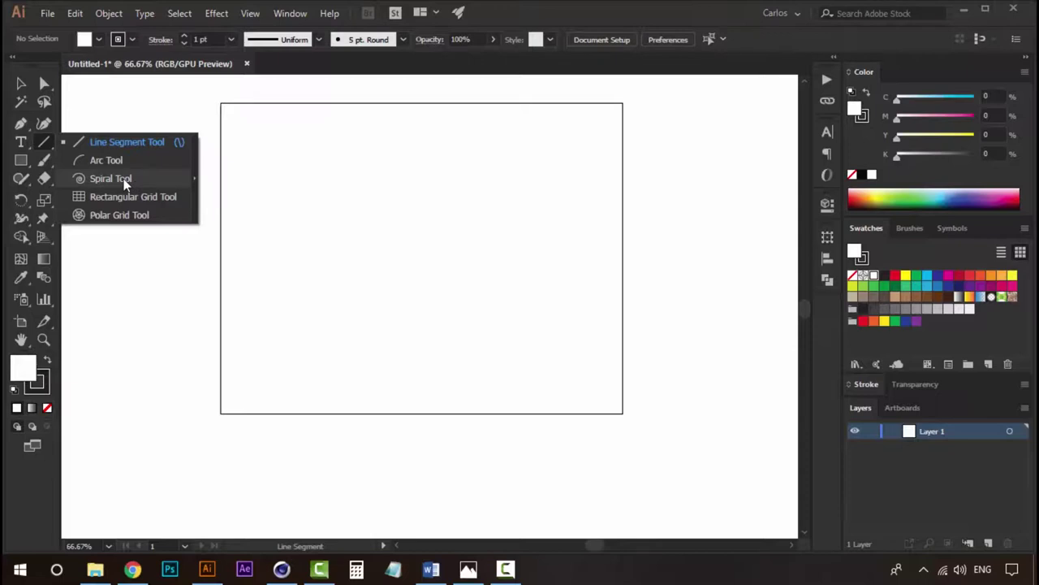
click(111, 178)
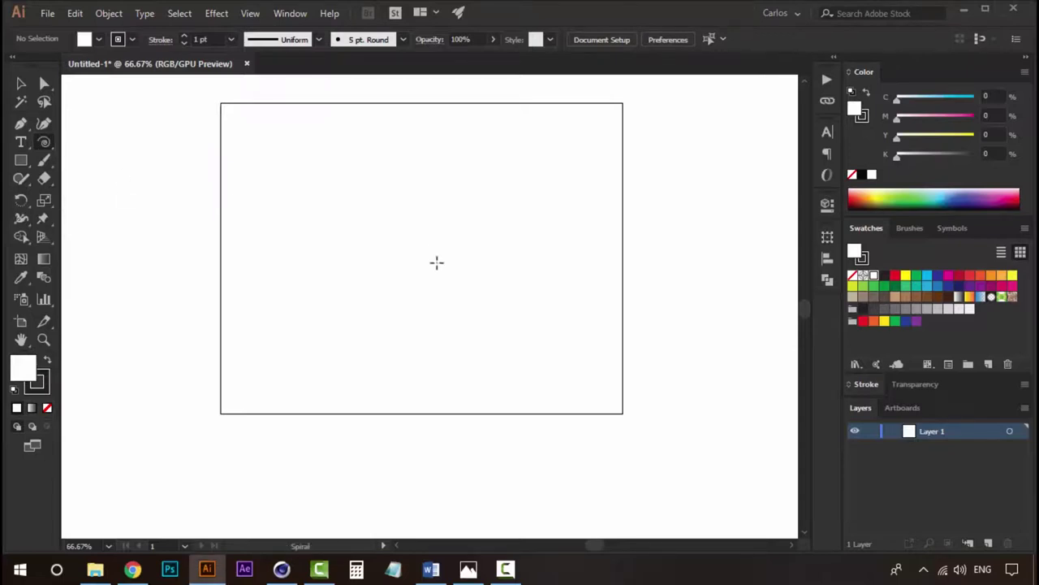
mouse_move(436, 264)
mouse_down()
mouse_move(469, 179)
mouse_move(498, 151)
mouse_up()
key(v)
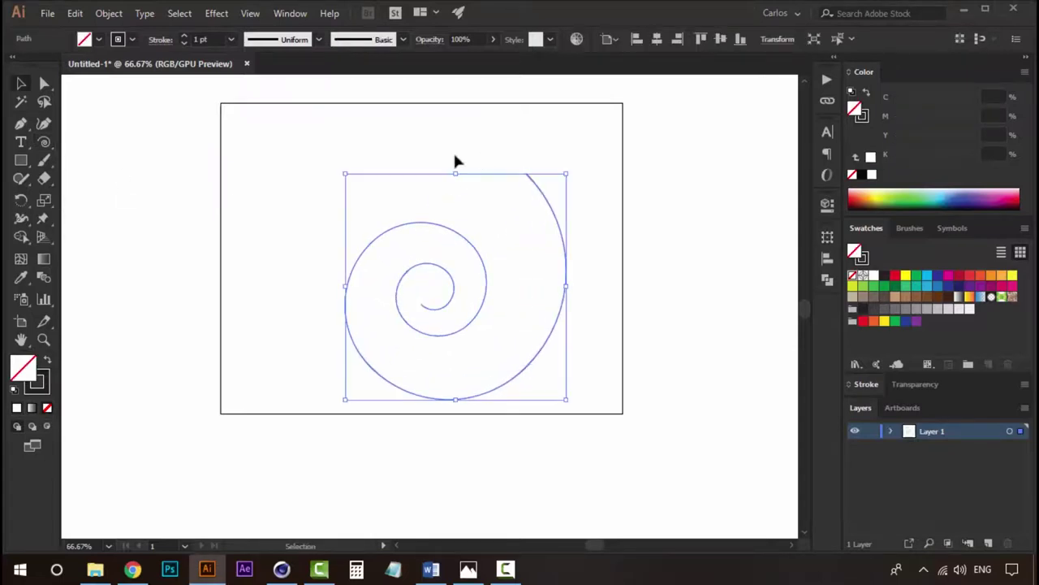
key(Delete)
Draw a wavy open path with smooth anchors across the artboard using the Pen tool
click(20, 123)
click(292, 308)
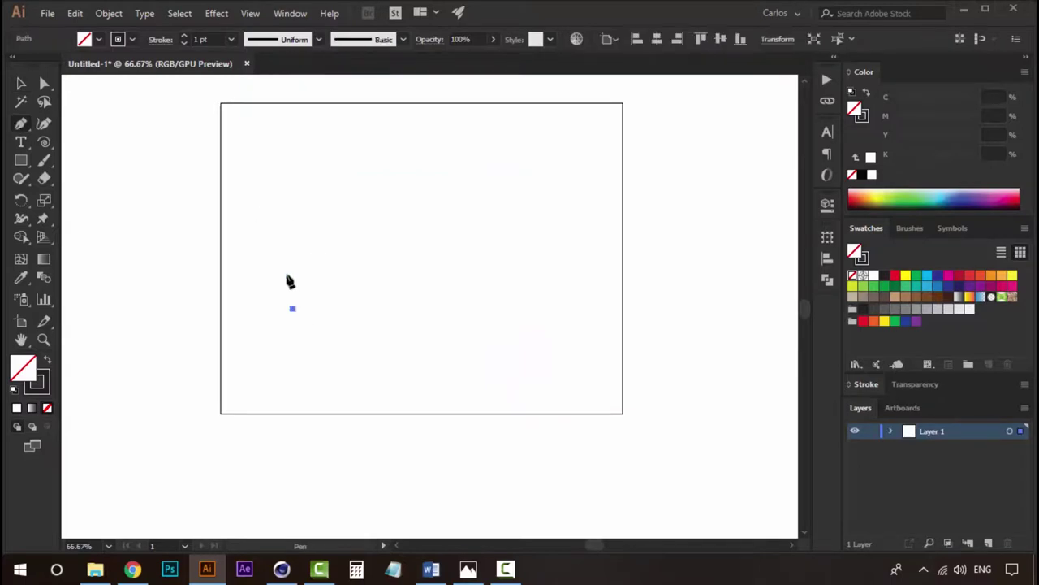
mouse_move(315, 177)
mouse_down()
mouse_move(345, 170)
mouse_move(431, 198)
mouse_up()
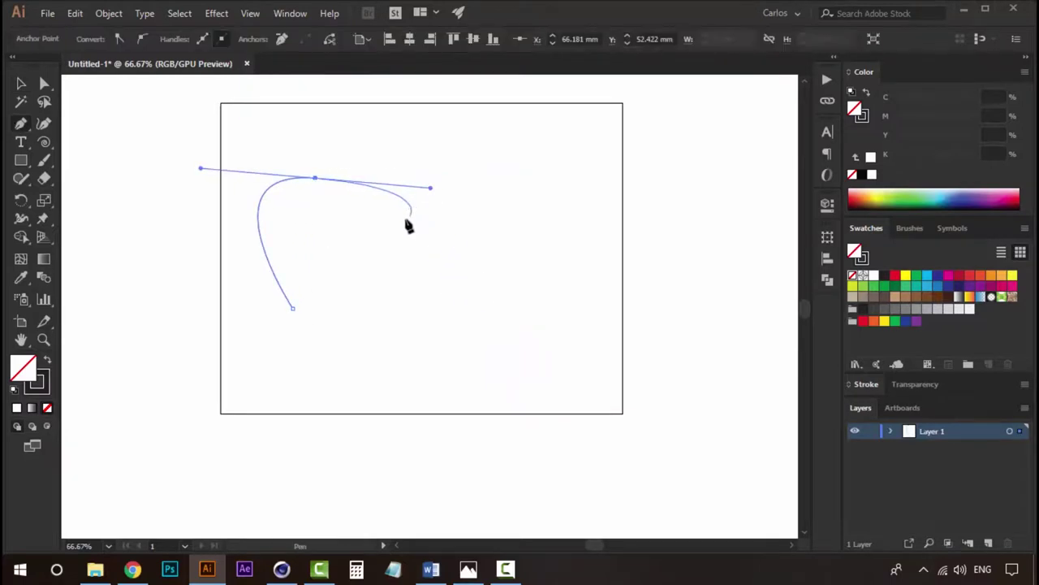
ctrl+click(458, 270)
drag(449, 265, 549, 174)
mouse_move(595, 250)
mouse_down()
mouse_move(567, 363)
mouse_move(569, 431)
mouse_up()
key(v)
Pan the artboard, select the wavy curve, and switch to Cinema 4D
click(726, 195)
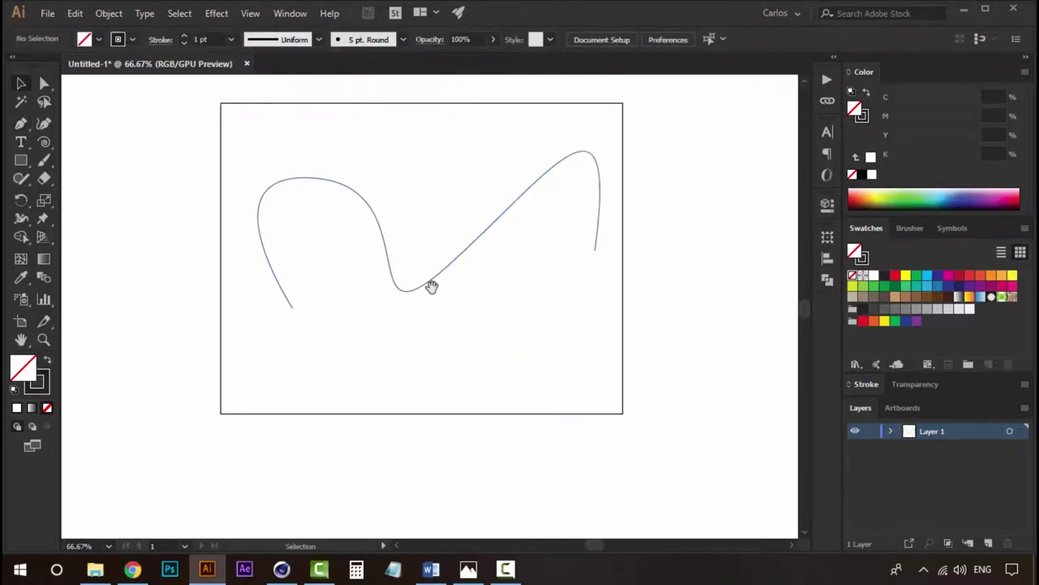
click(329, 244)
click(384, 139)
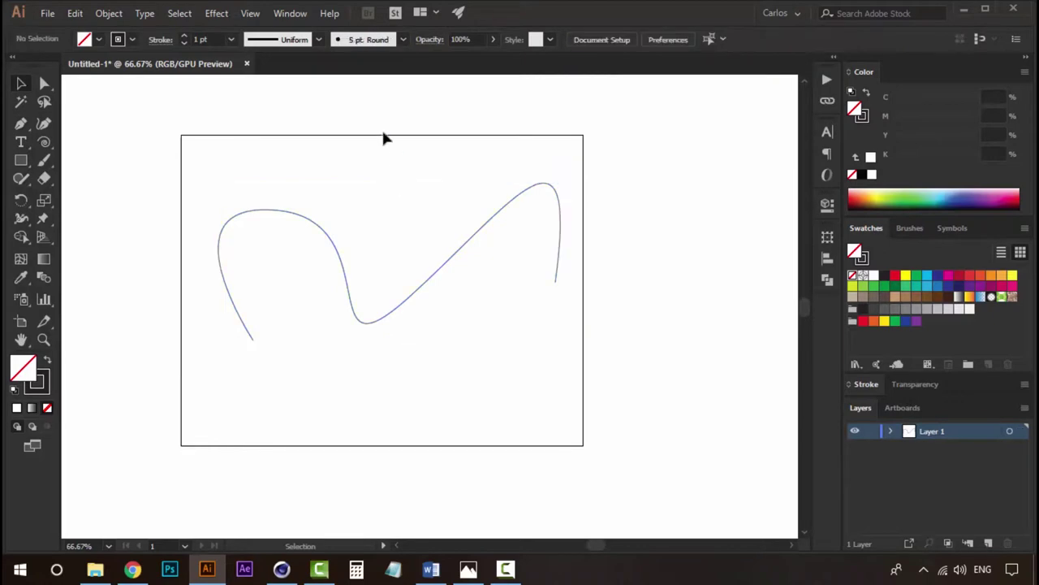
drag(382, 224, 397, 271)
click(337, 268)
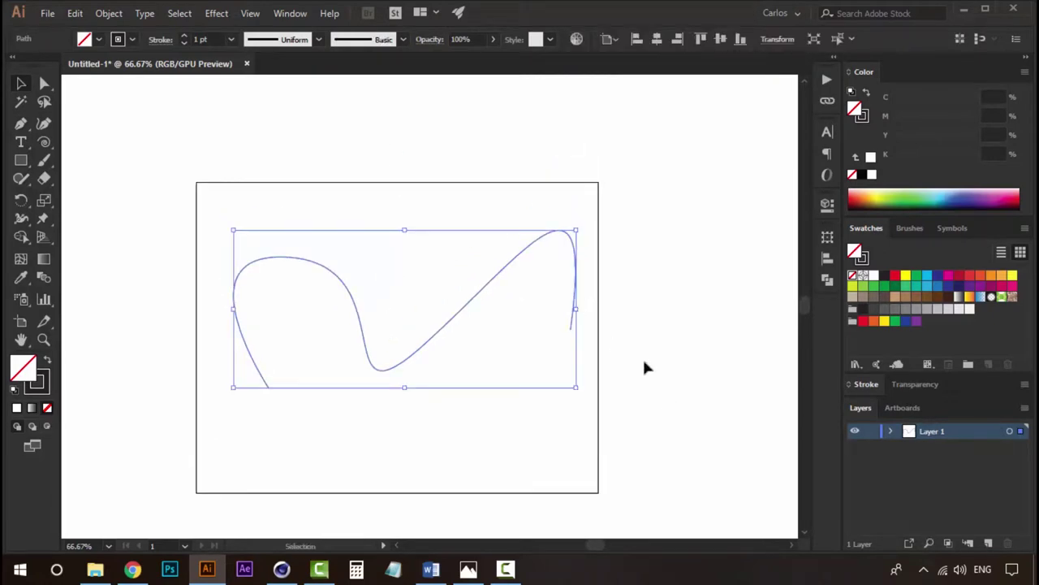
click(282, 570)
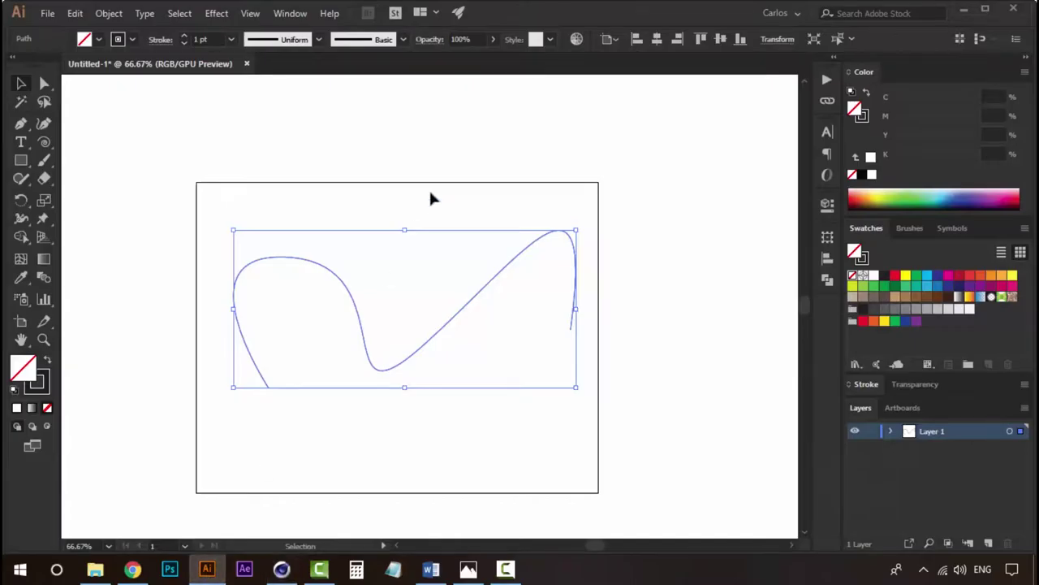
Return from the empty Cinema 4D viewport to the wavy curve in Illustrator
click(429, 200)
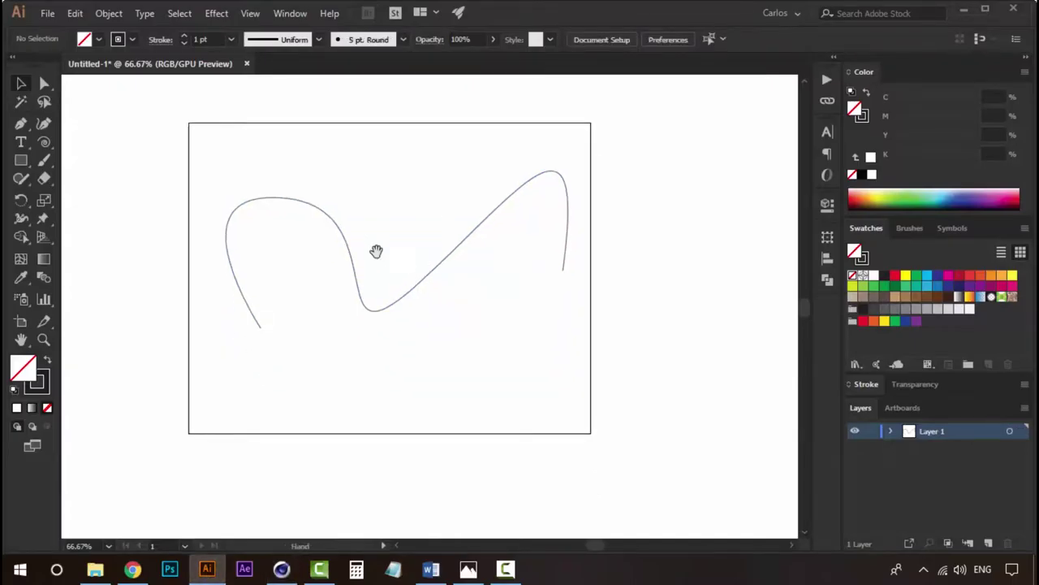
Nudge the wavy curve slightly lower on the artboard and reselect it
drag(336, 228, 336, 246)
click(390, 200)
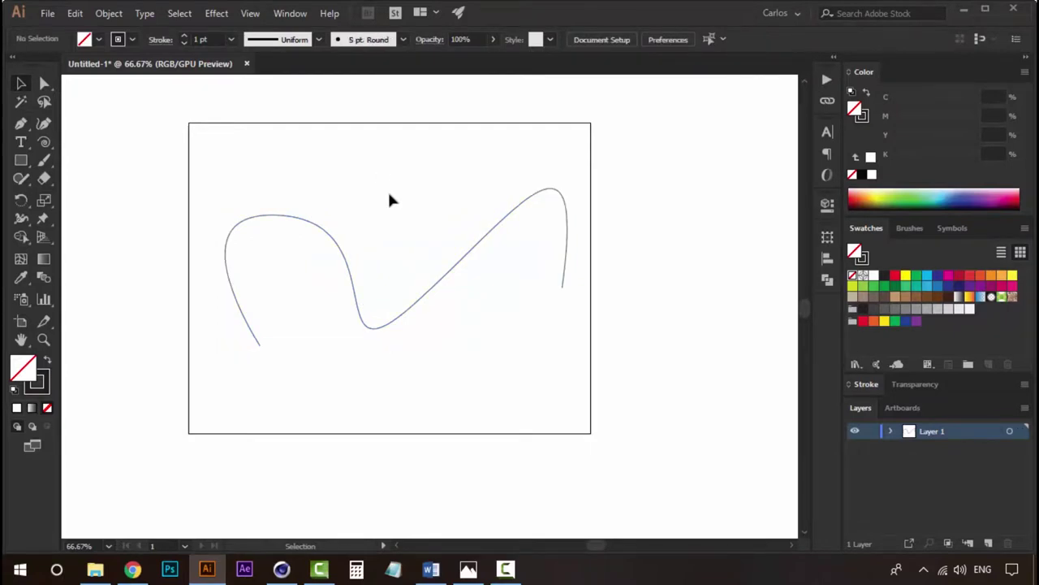
key(a)
key(v)
click(262, 219)
Save As the document named 'spline' in Adobe Illustrator (*.AI) format
click(47, 13)
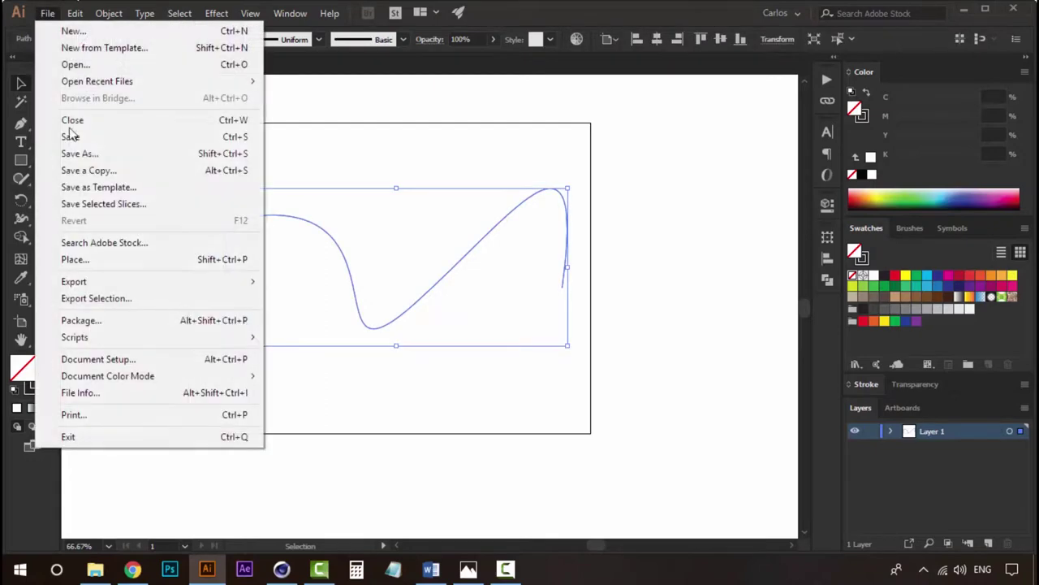
click(86, 156)
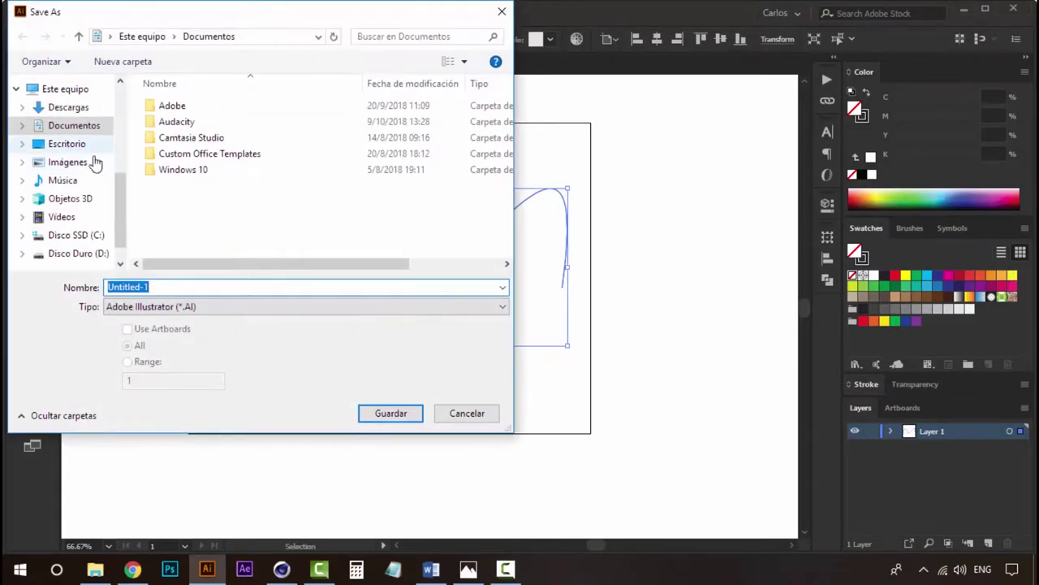
click(181, 286)
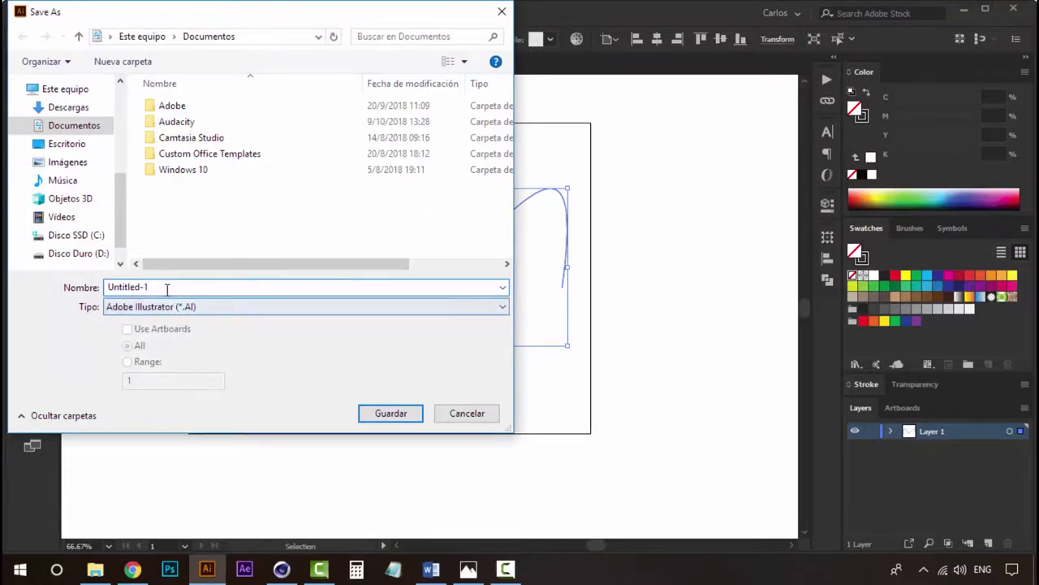
drag(167, 288, 36, 281)
text(spline)
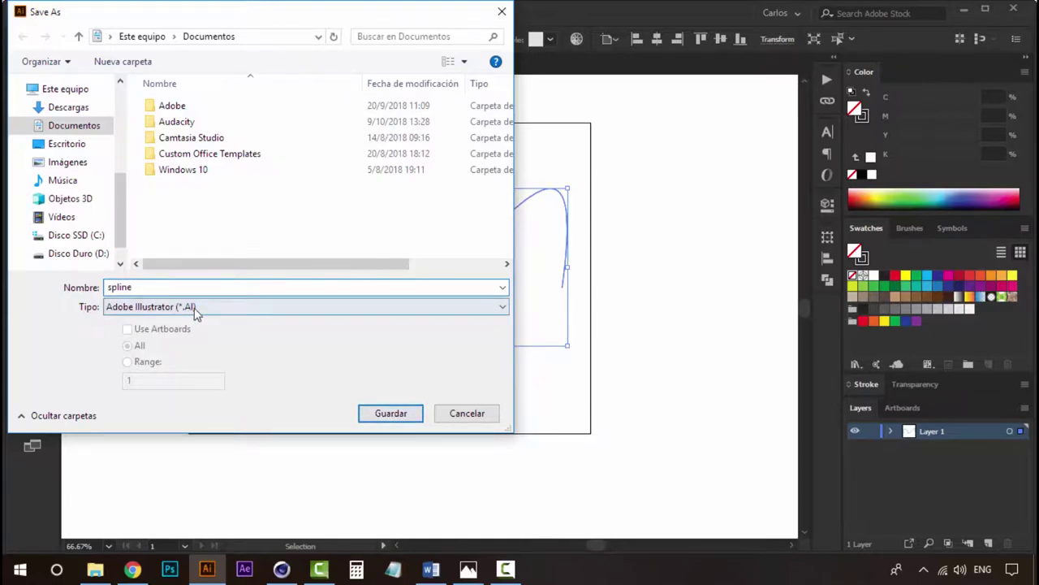
click(390, 414)
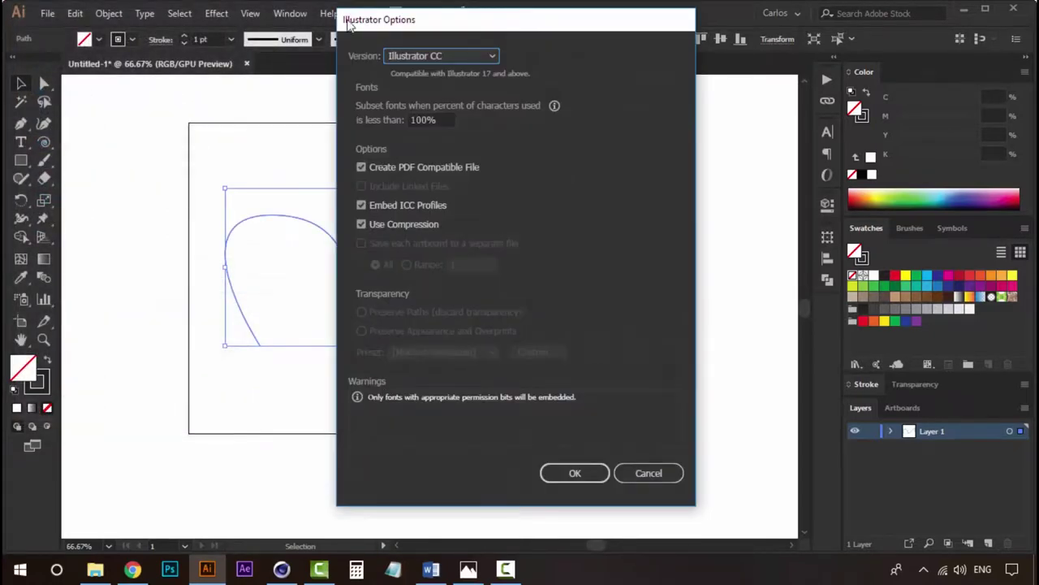
Set the save version to Illustrator 8 and accept the legacy-format warning
drag(422, 26, 288, 38)
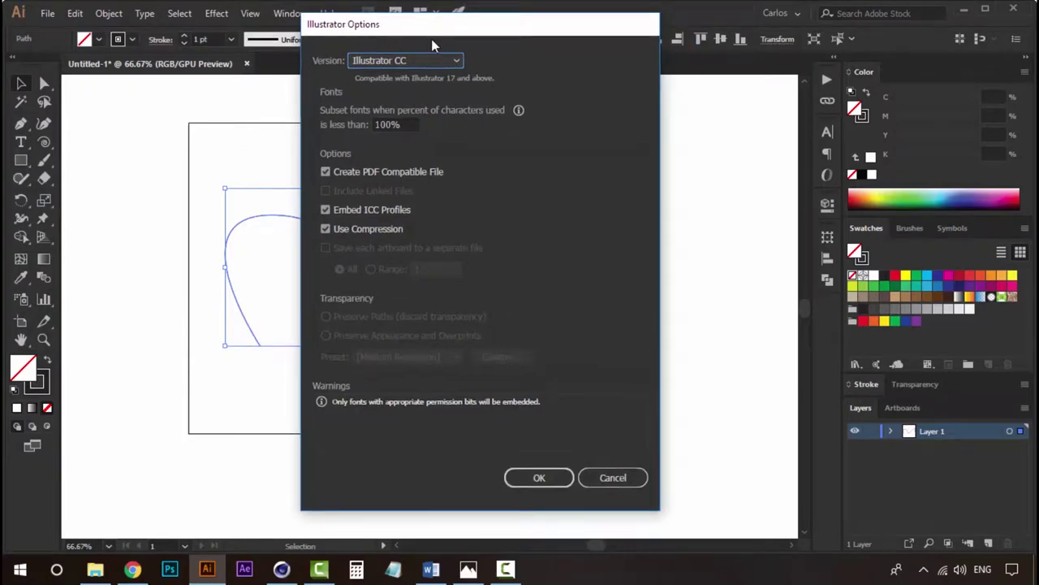
click(380, 63)
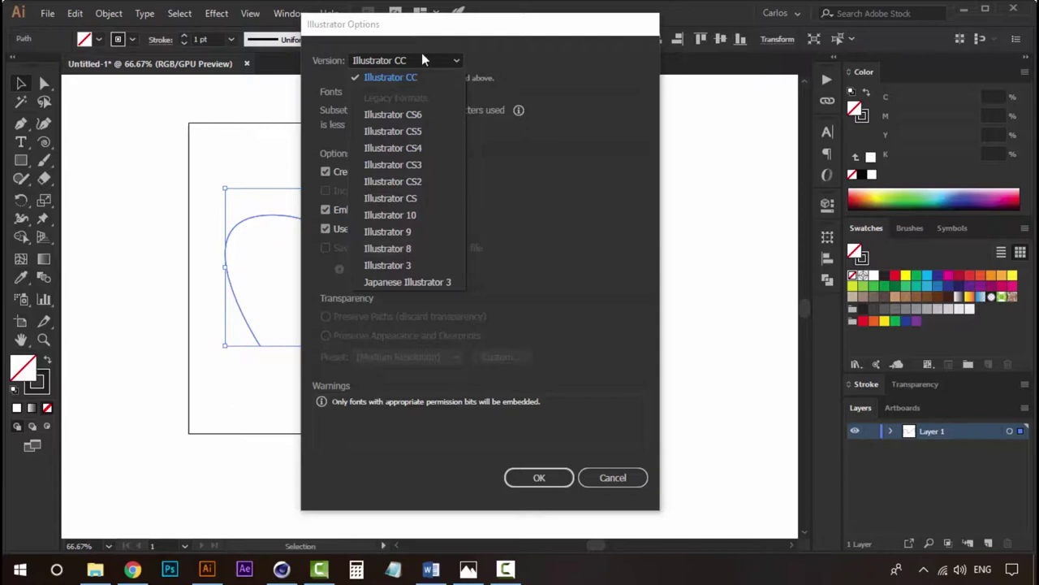
click(421, 54)
click(437, 59)
click(389, 248)
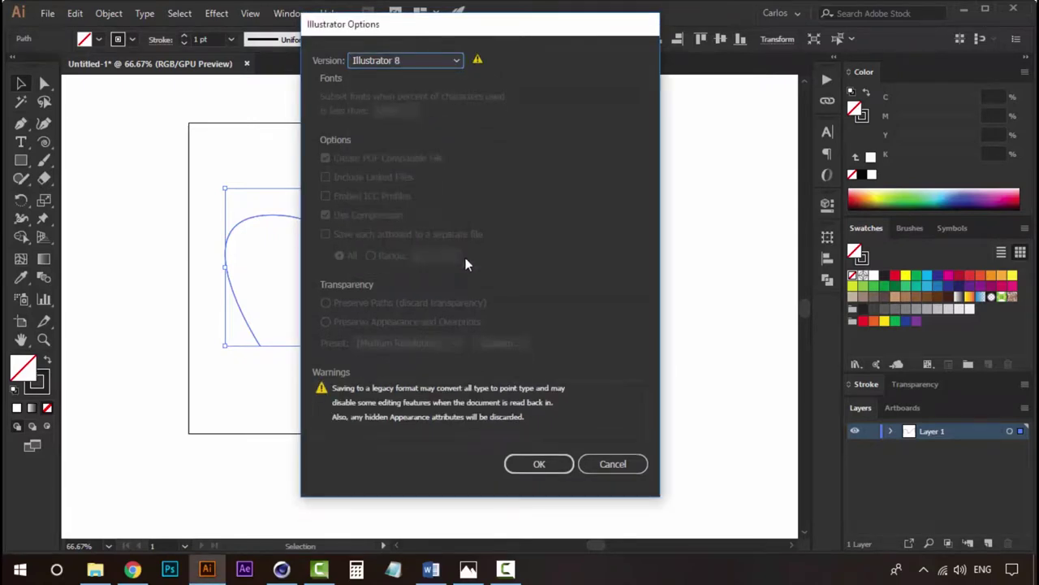
click(546, 468)
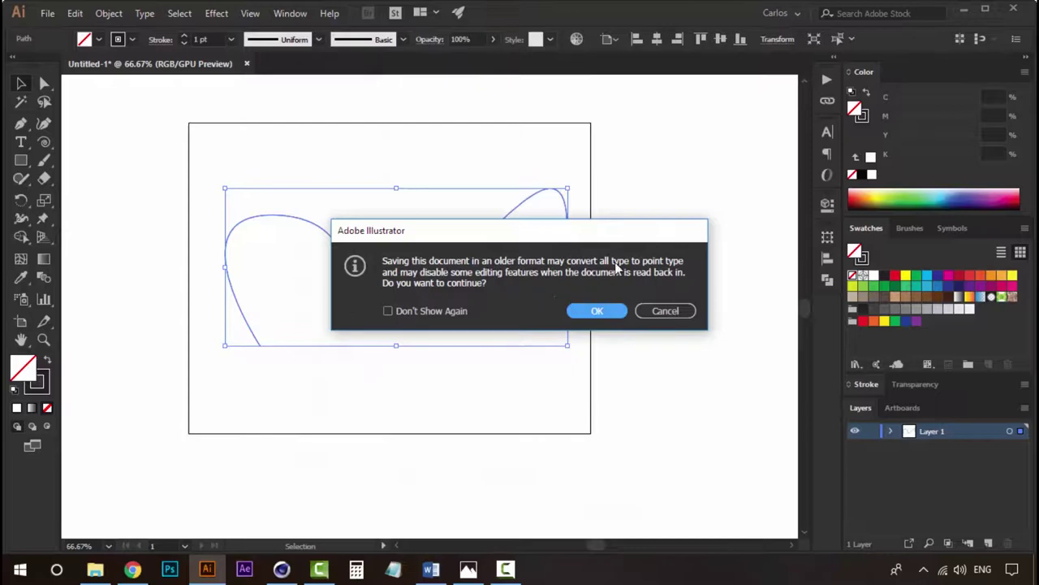
click(605, 314)
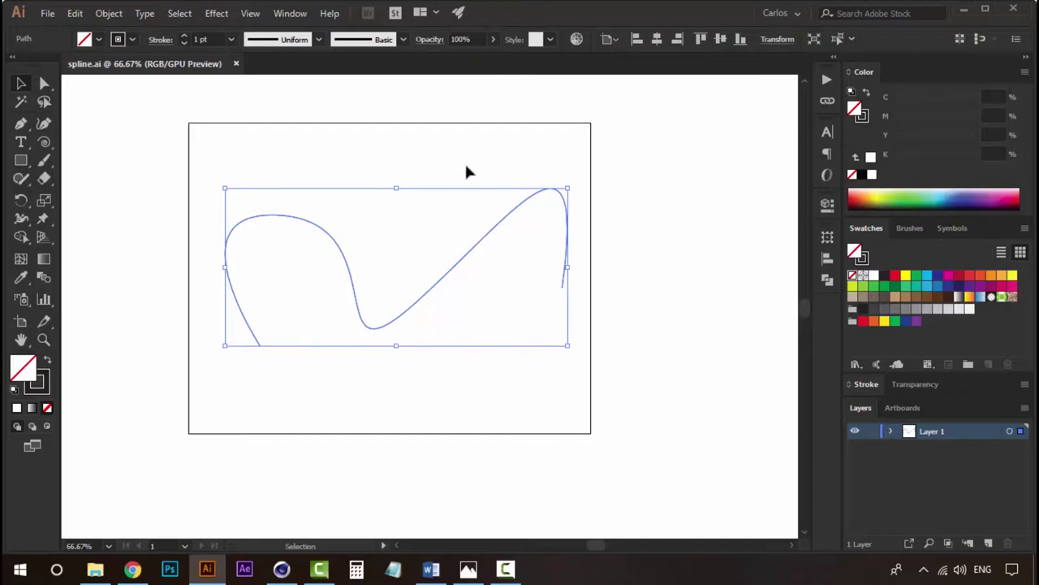
Marquee-select the saved curve, deselect it, and switch to Cinema 4D
click(457, 123)
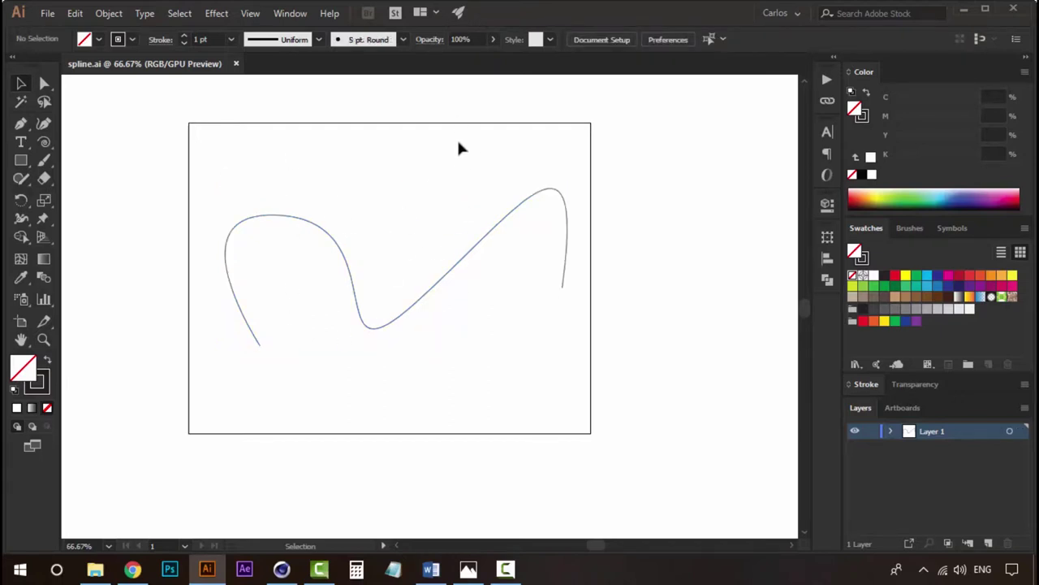
drag(363, 164, 536, 424)
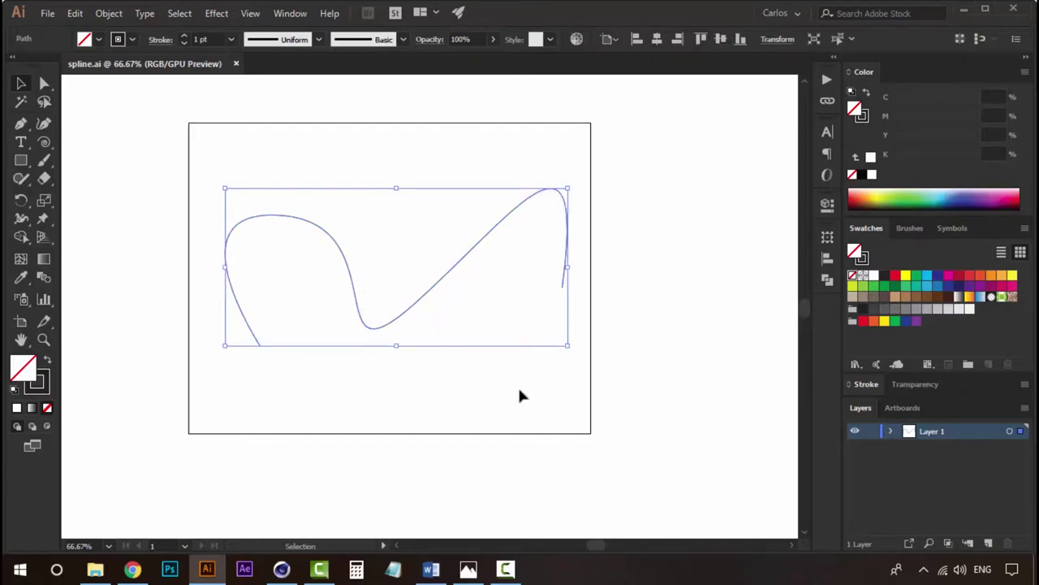
click(430, 165)
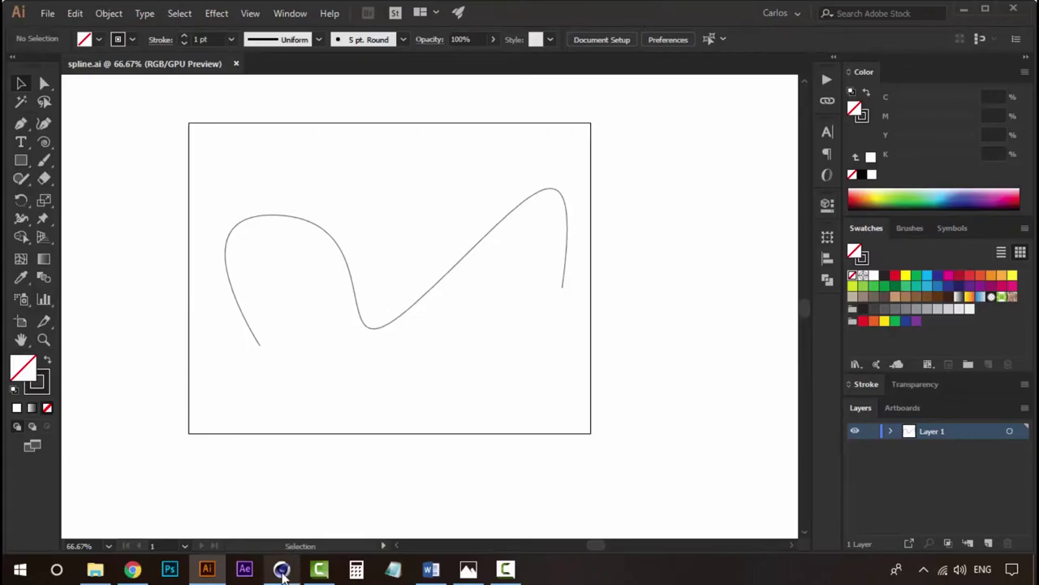
click(284, 560)
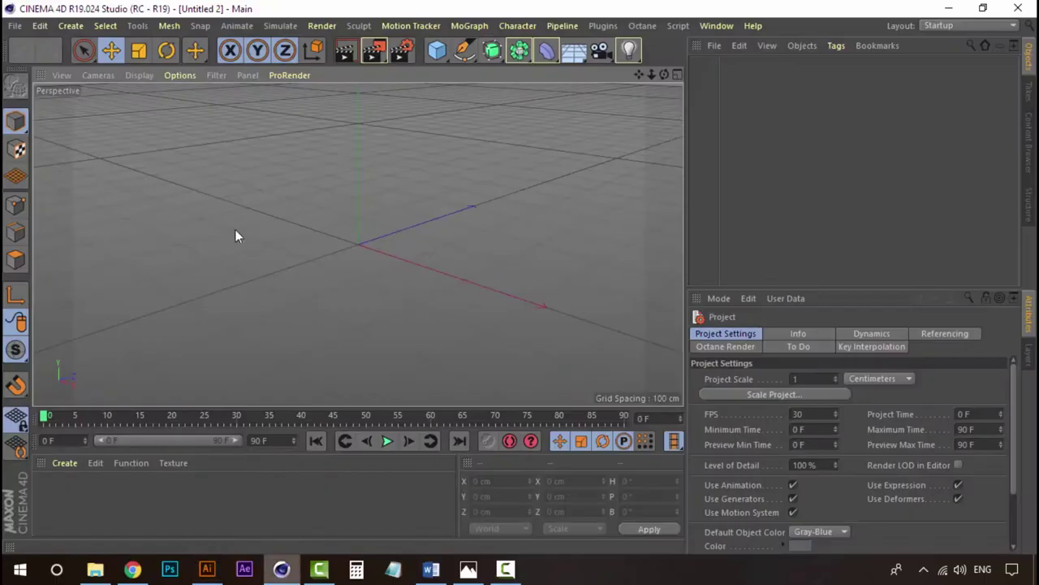
Merge spline.ai from Escritorio into the scene at Scale 1 Centimeters
click(22, 26)
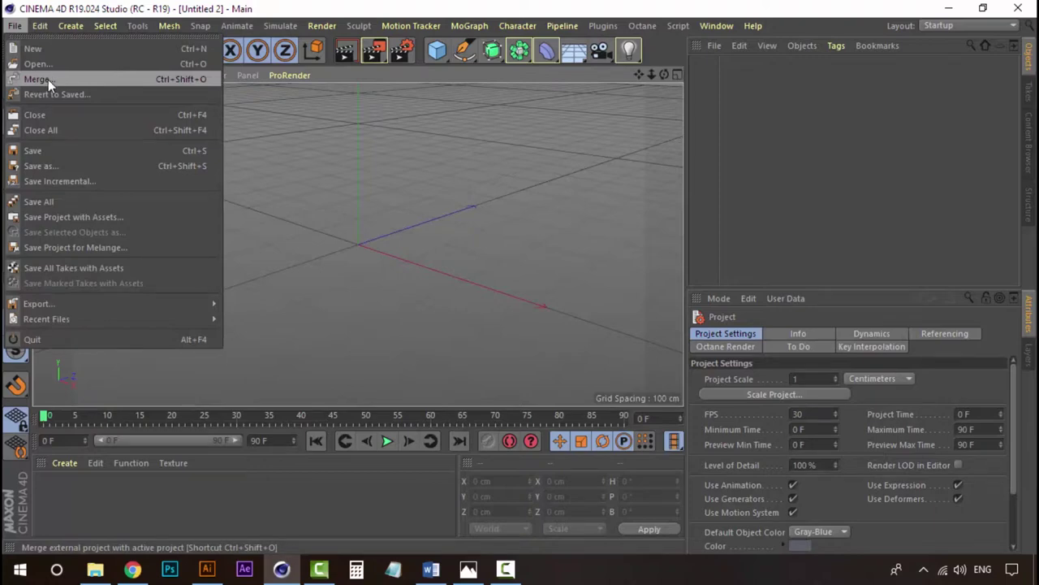
click(48, 80)
click(161, 210)
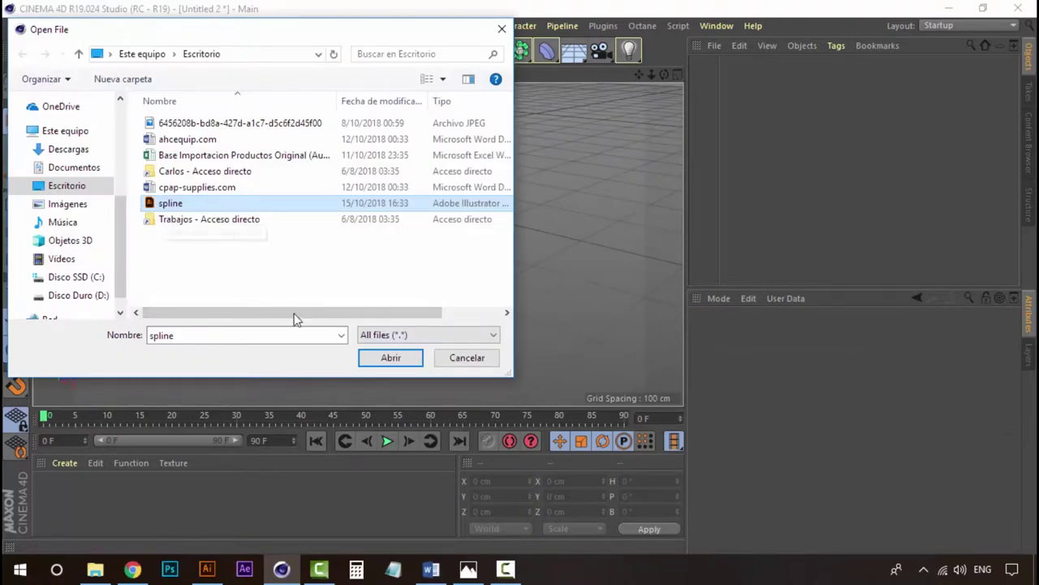
key(Escape)
click(391, 357)
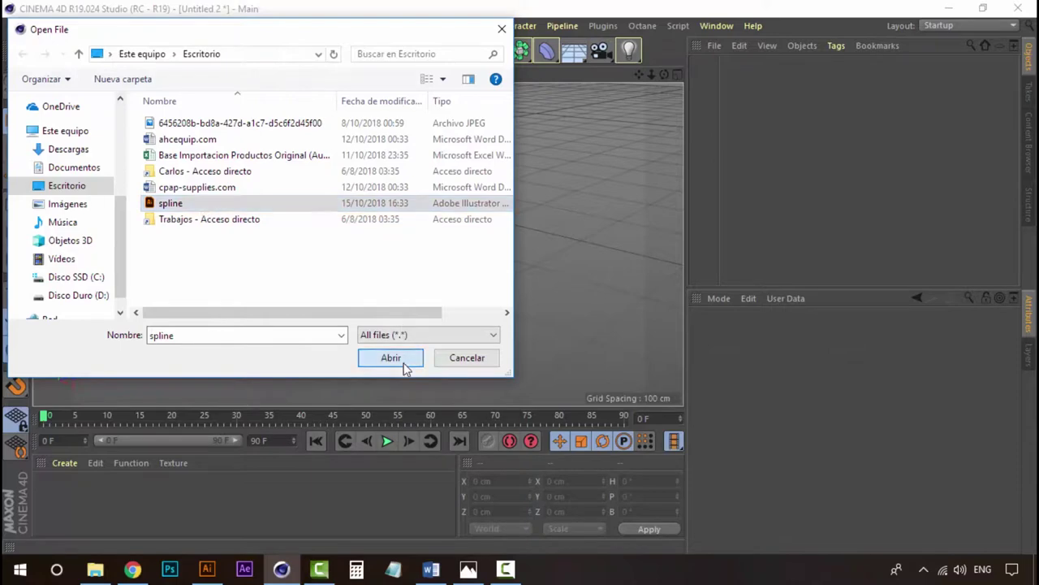
drag(396, 189, 387, 129)
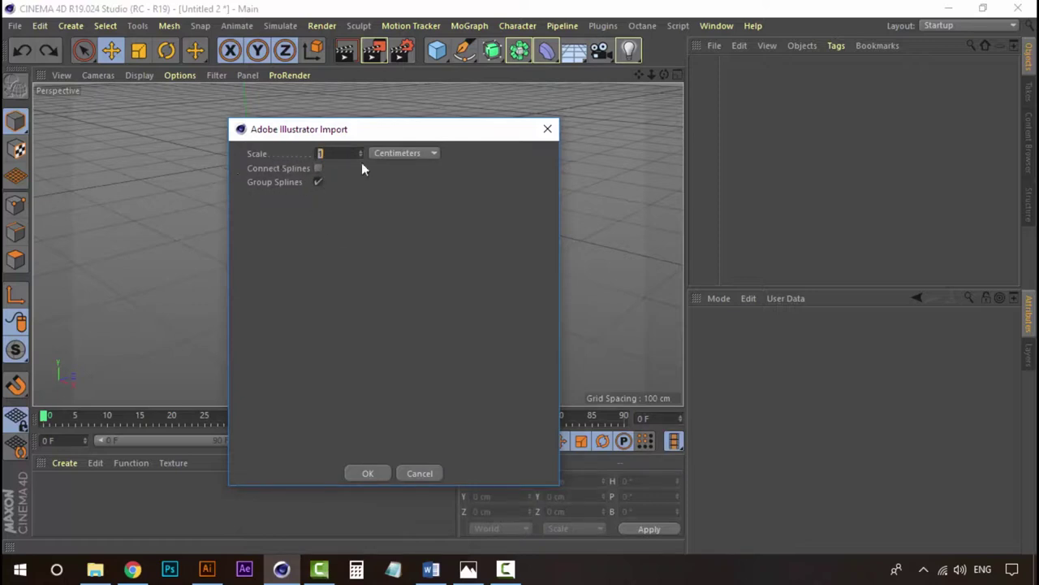
drag(397, 131, 450, 133)
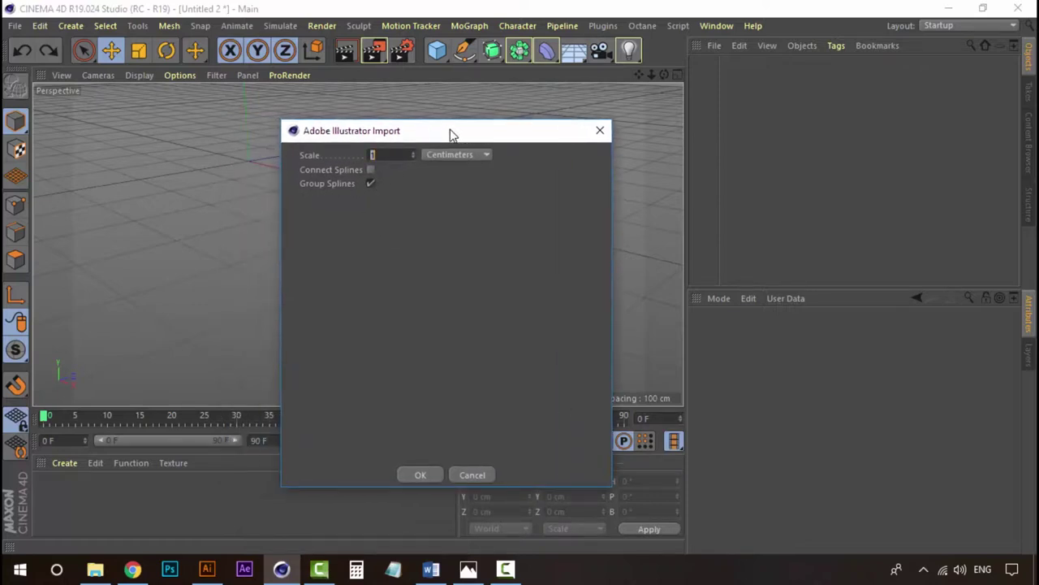
click(417, 474)
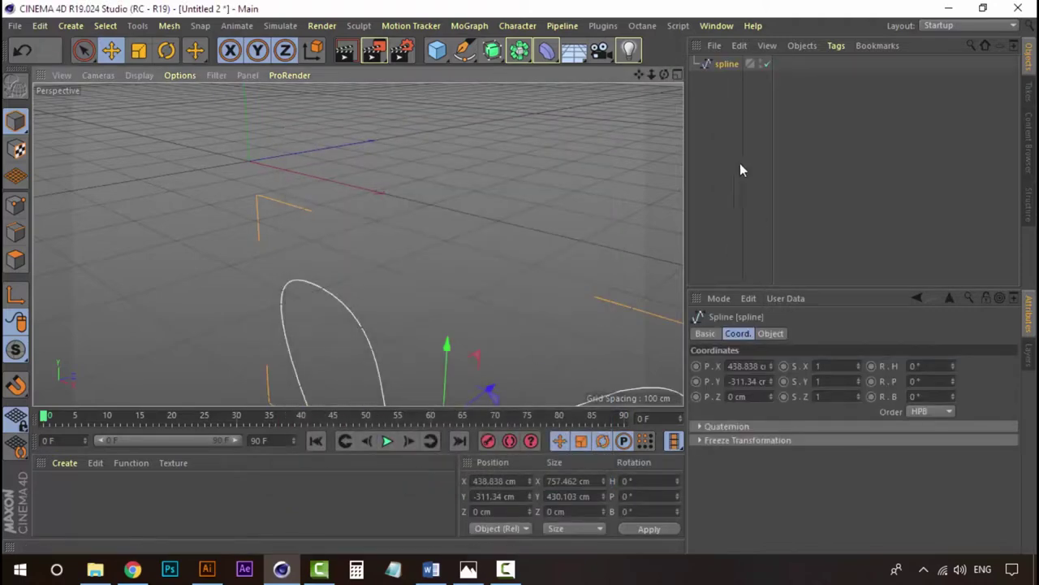
Select the imported spline and drag it up to Y 268.595 cm
mouse_move(385, 313)
alt+mouse_down()
mouse_move(328, 198)
mouse_move(376, 234)
mouse_move(346, 214)
mouse_move(289, 260)
alt+mouse_up()
scroll(346, 214, down, 2)
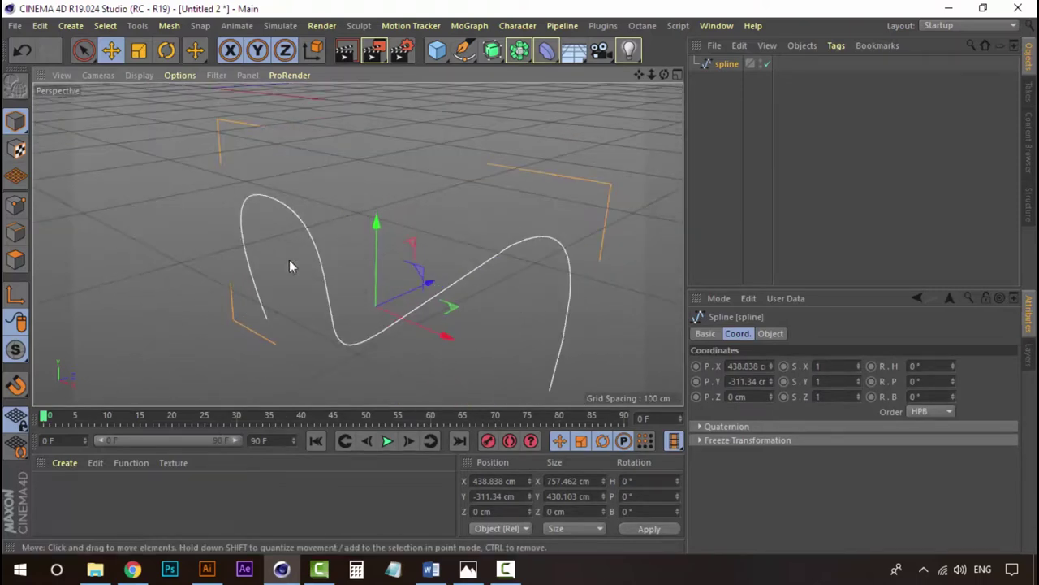
click(722, 81)
click(720, 64)
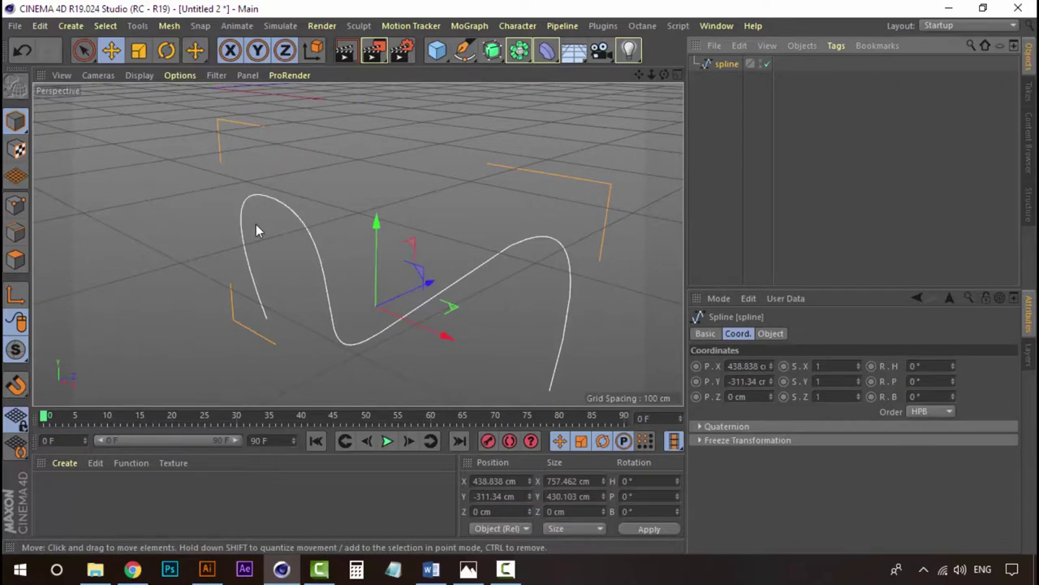
drag(372, 223, 371, 140)
alt+drag(338, 283, 363, 376)
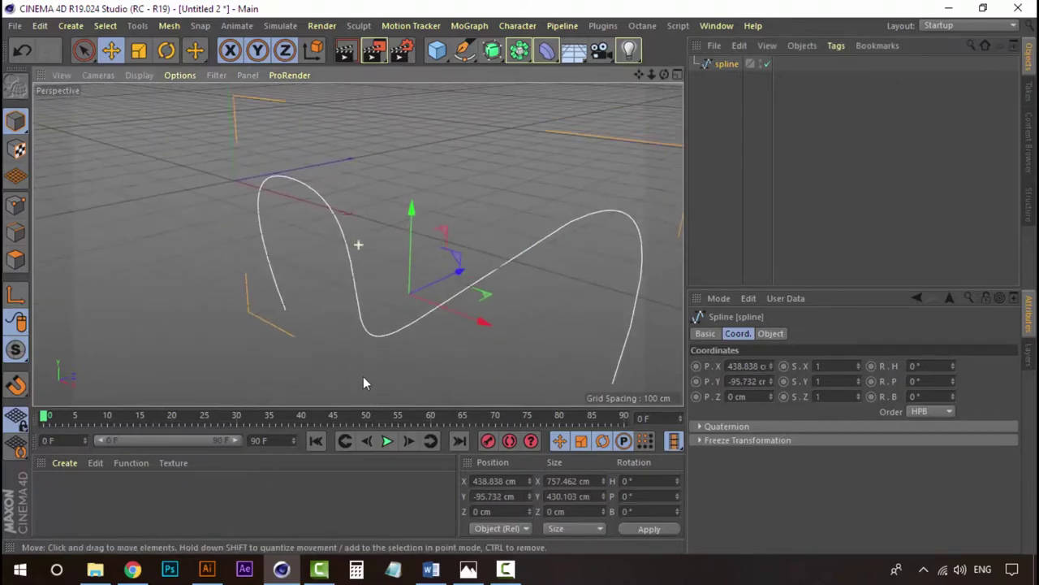
mouse_move(418, 211)
mouse_down()
mouse_move(414, 138)
mouse_move(384, 153)
mouse_move(404, 250)
mouse_move(427, 216)
mouse_move(427, 139)
mouse_move(431, 246)
mouse_move(482, 226)
mouse_move(399, 236)
mouse_move(429, 239)
mouse_move(335, 231)
mouse_up()
Reframe the view on the raised spline, reselect it, and pick the Pen spline tool
scroll(384, 153, down, 3)
scroll(322, 234, up, 1)
scroll(321, 234, up, 1)
scroll(321, 234, up, 1)
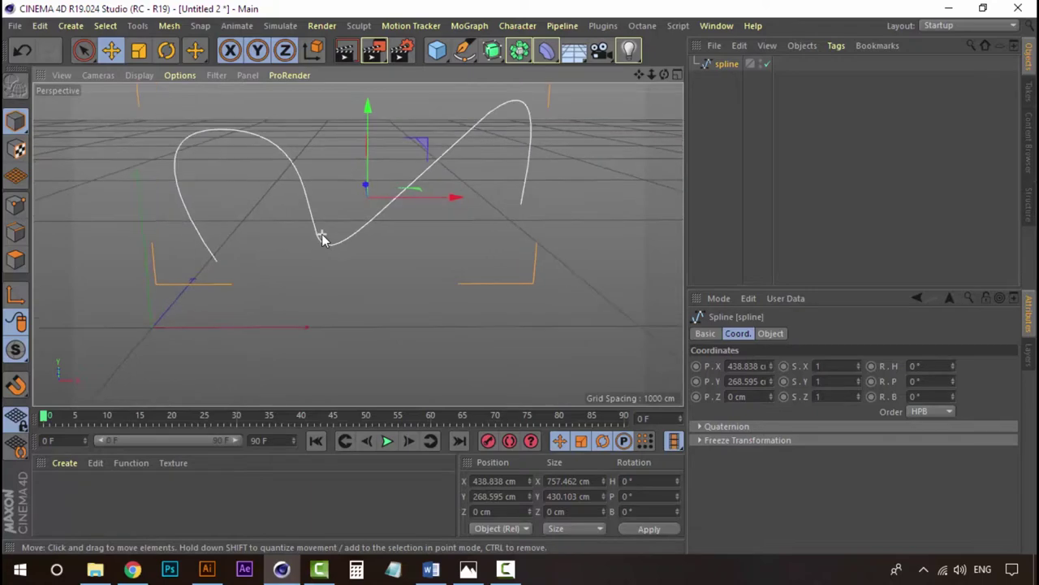
alt+middle_drag(355, 262, 357, 287)
click(724, 105)
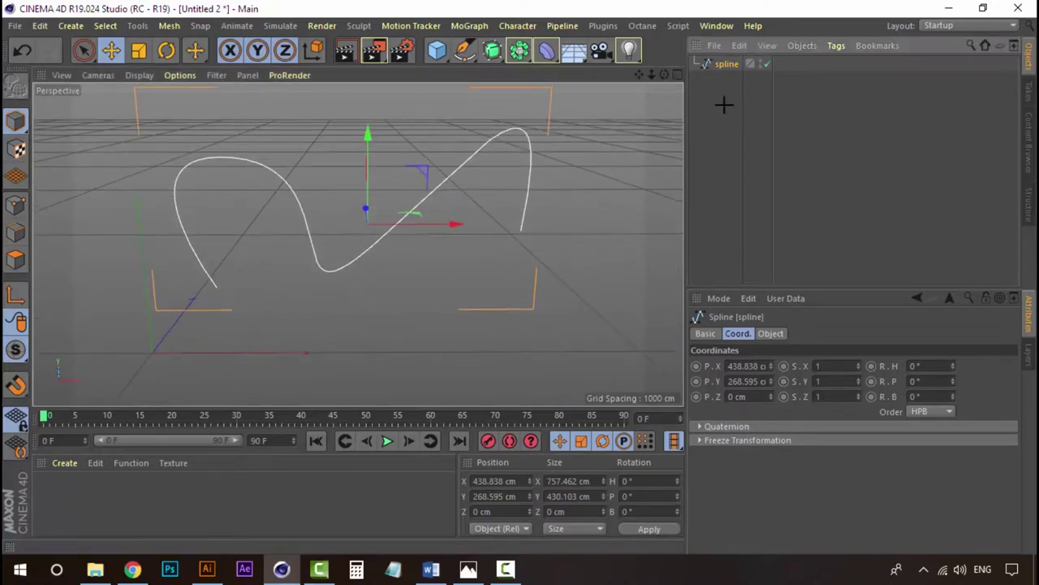
click(733, 63)
scroll(367, 230, up, 1)
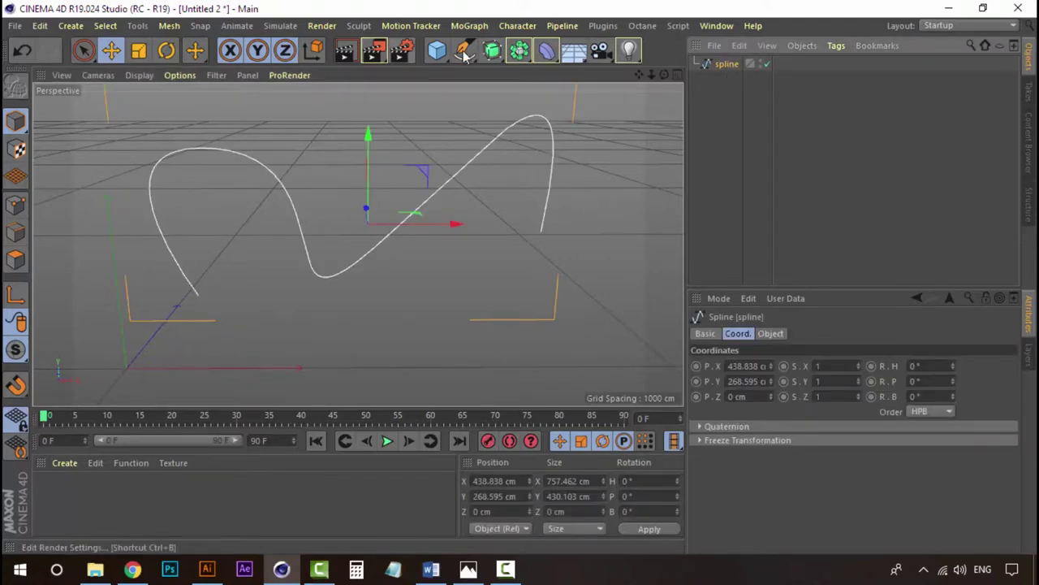
drag(468, 53, 497, 74)
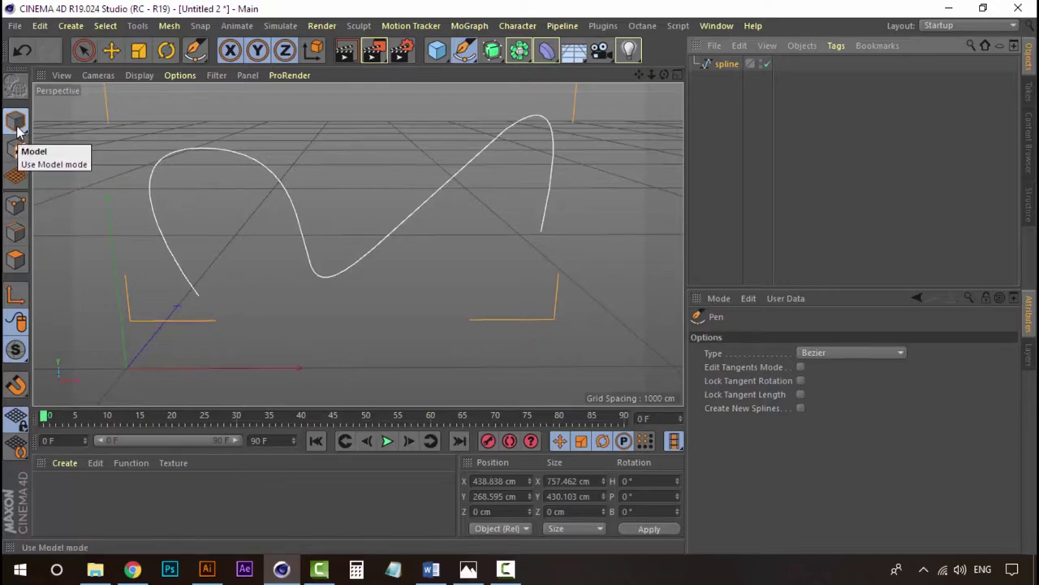
Switch to Points mode, pick the spline's start point, then bring up spline.ai in Illustrator
click(16, 209)
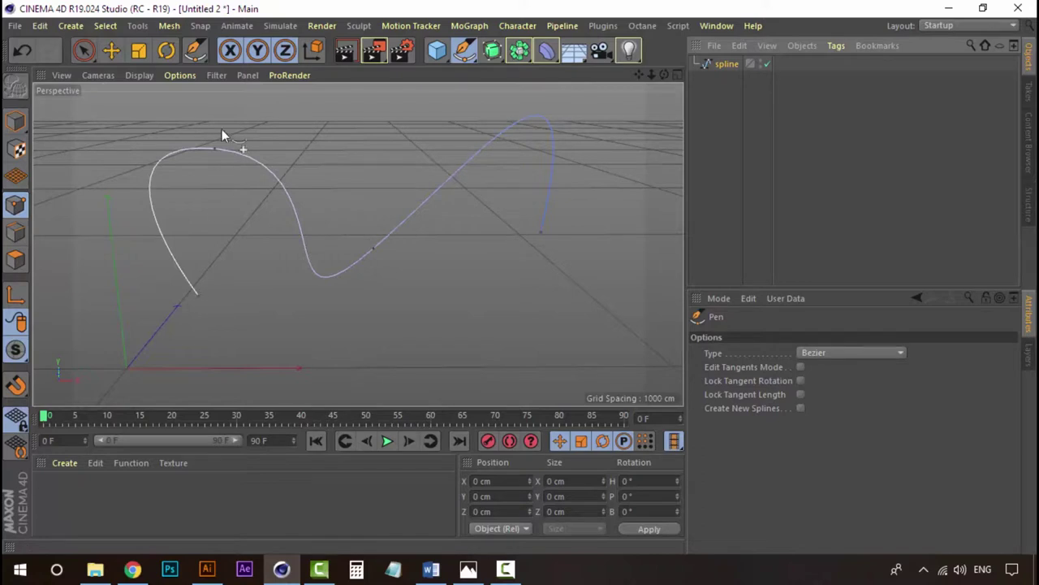
click(541, 233)
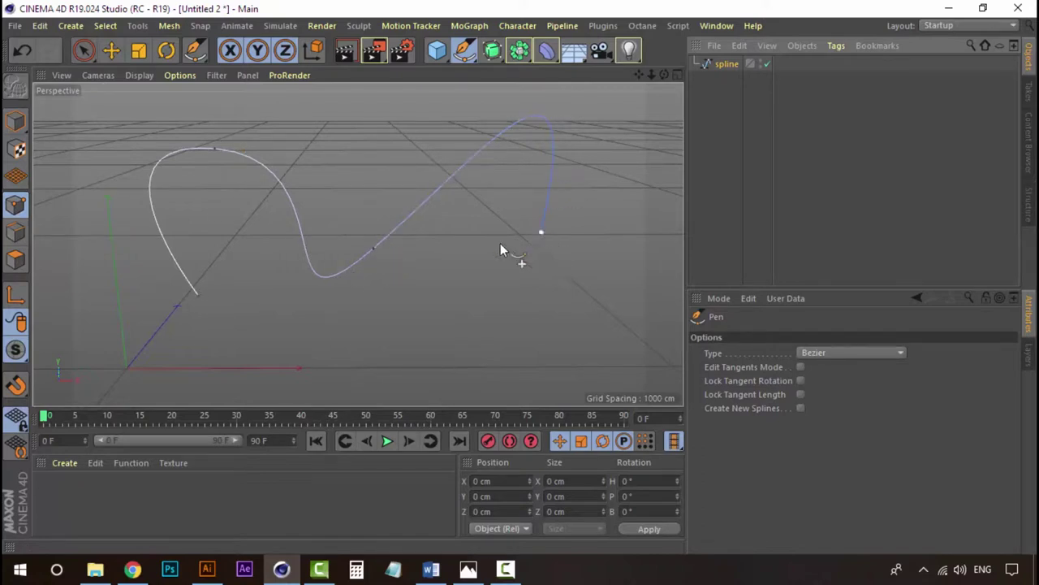
click(196, 293)
click(207, 568)
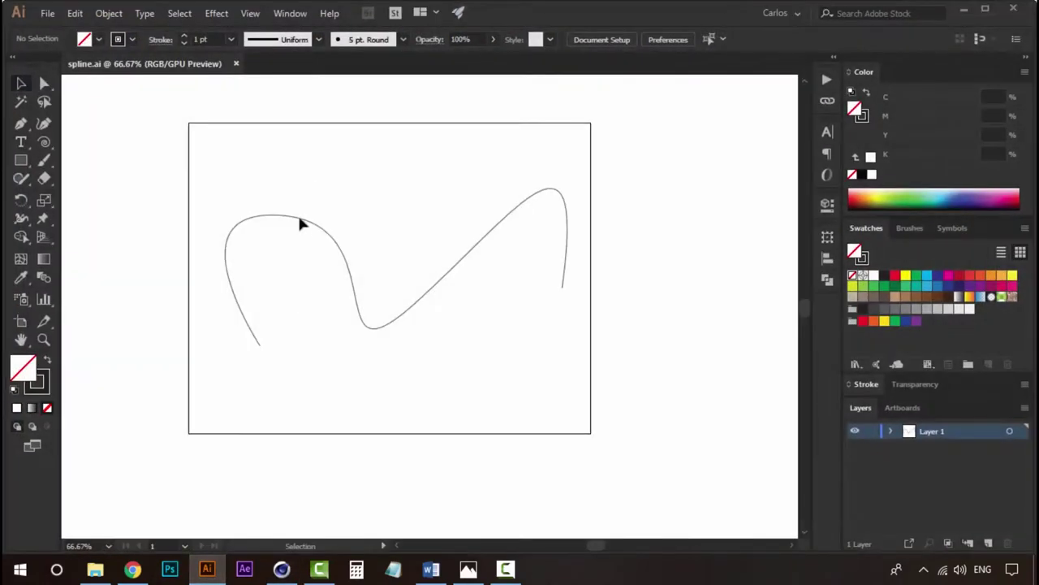
Use Direct Selection on the Illustrator path to show its anchor points and curve handles
key(a)
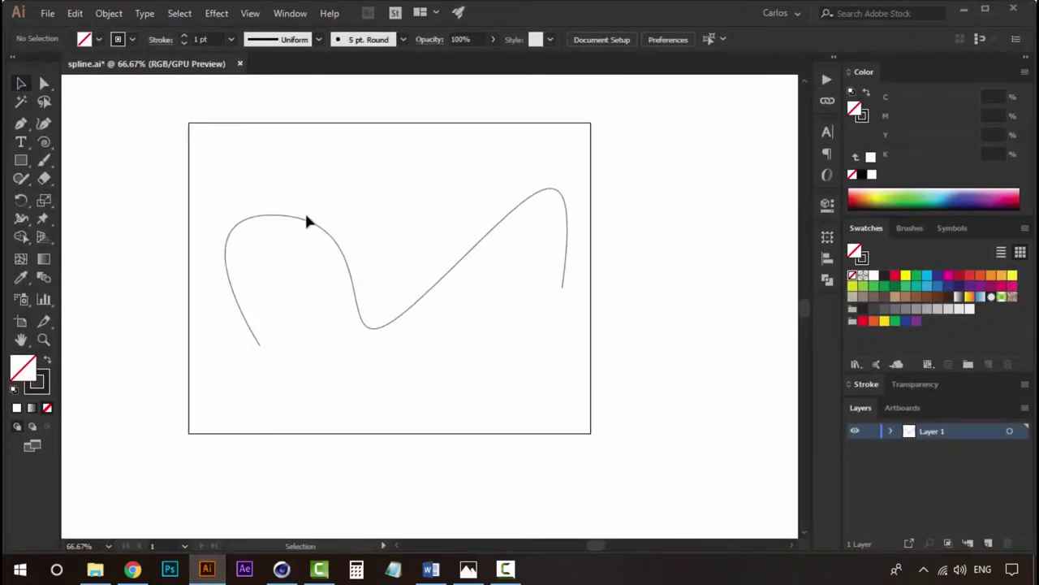
click(302, 216)
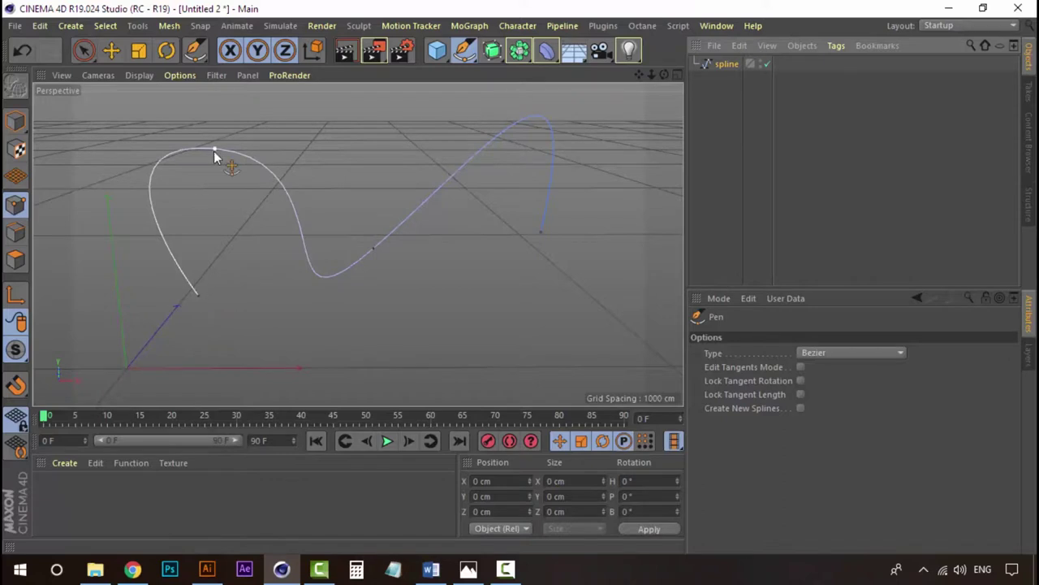
Move the spline's top point back along Z and reshape its tangent
click(214, 155)
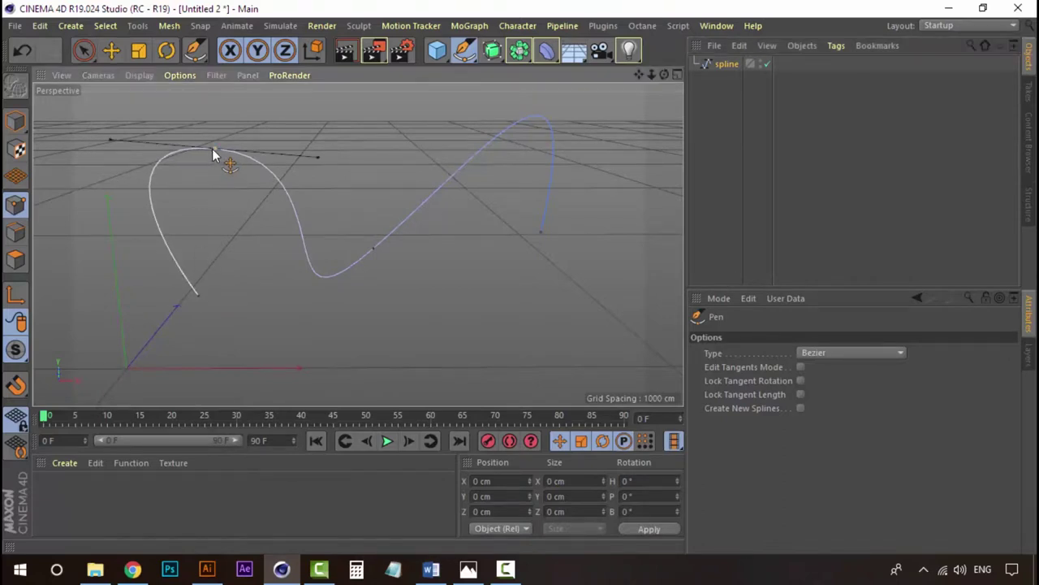
click(112, 52)
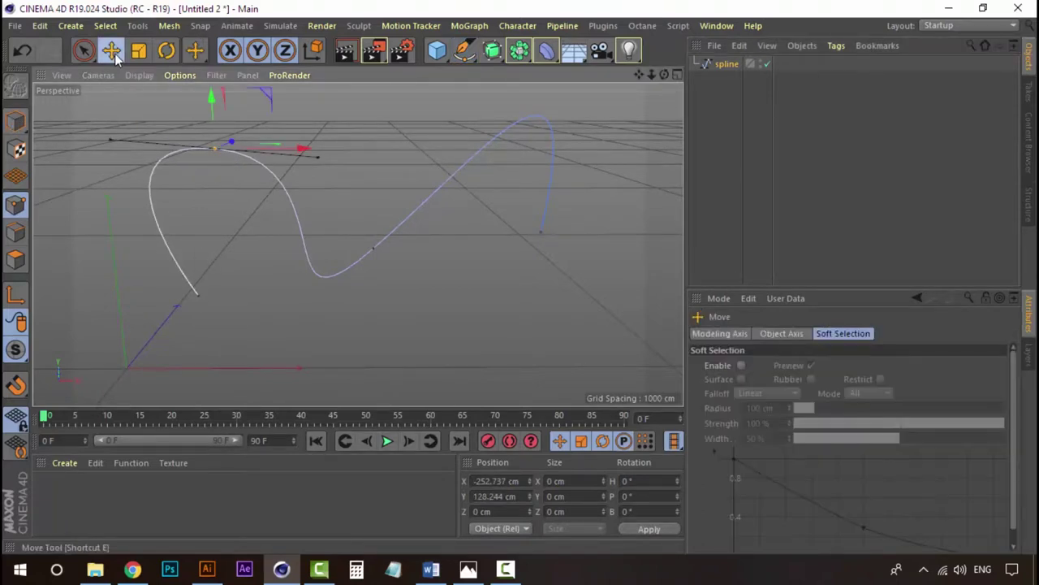
mouse_move(226, 143)
mouse_down()
mouse_move(297, 115)
mouse_move(227, 158)
mouse_up()
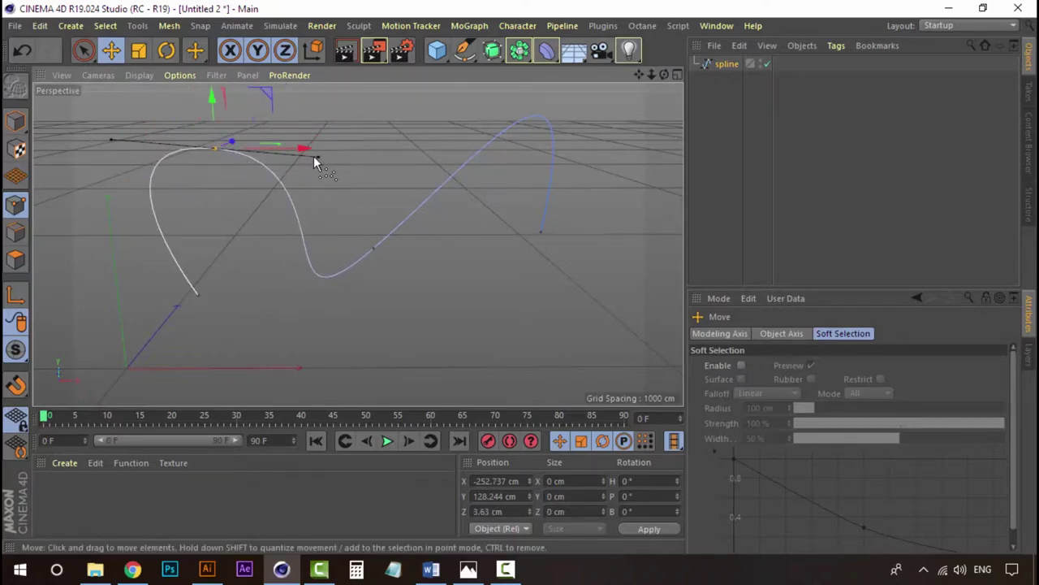
mouse_move(314, 157)
mouse_down()
mouse_move(285, 162)
mouse_move(354, 167)
mouse_move(244, 165)
mouse_move(378, 163)
mouse_move(365, 116)
mouse_move(298, 130)
mouse_up()
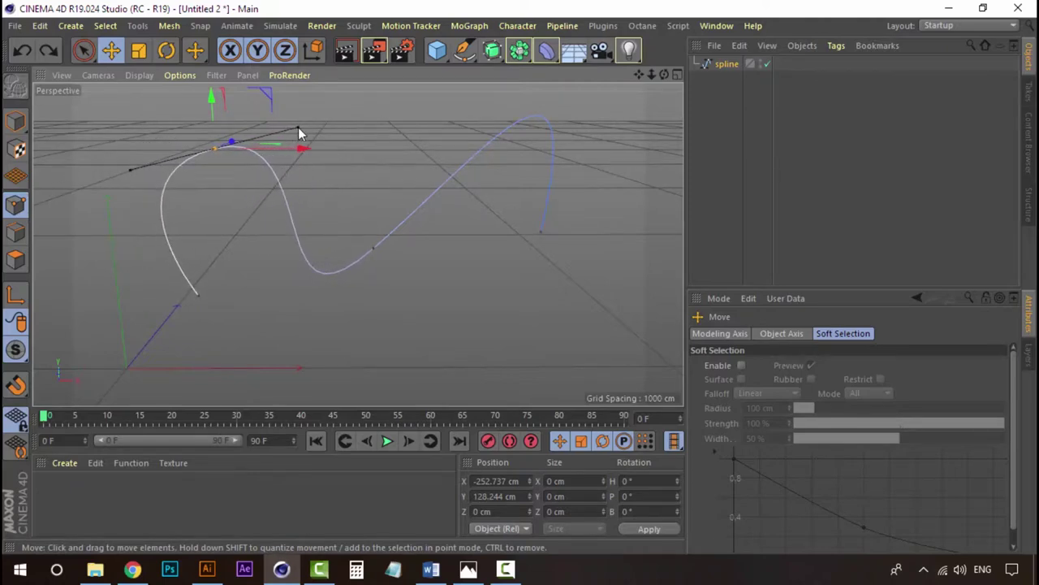
Push the middle point along Z, then orbit to check the curve's depth
click(372, 250)
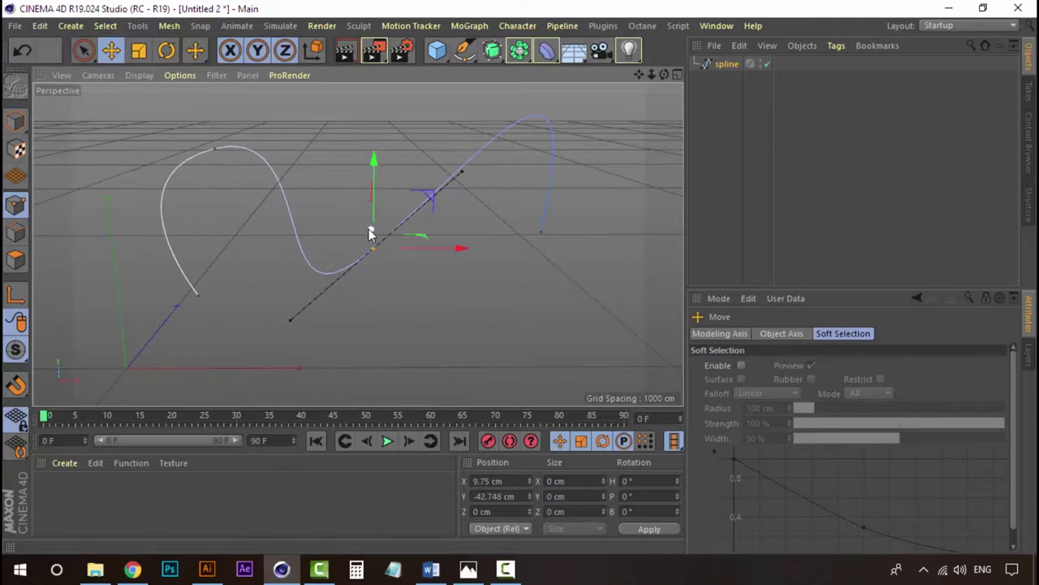
mouse_move(373, 237)
mouse_down()
mouse_move(383, 276)
mouse_move(378, 260)
mouse_up()
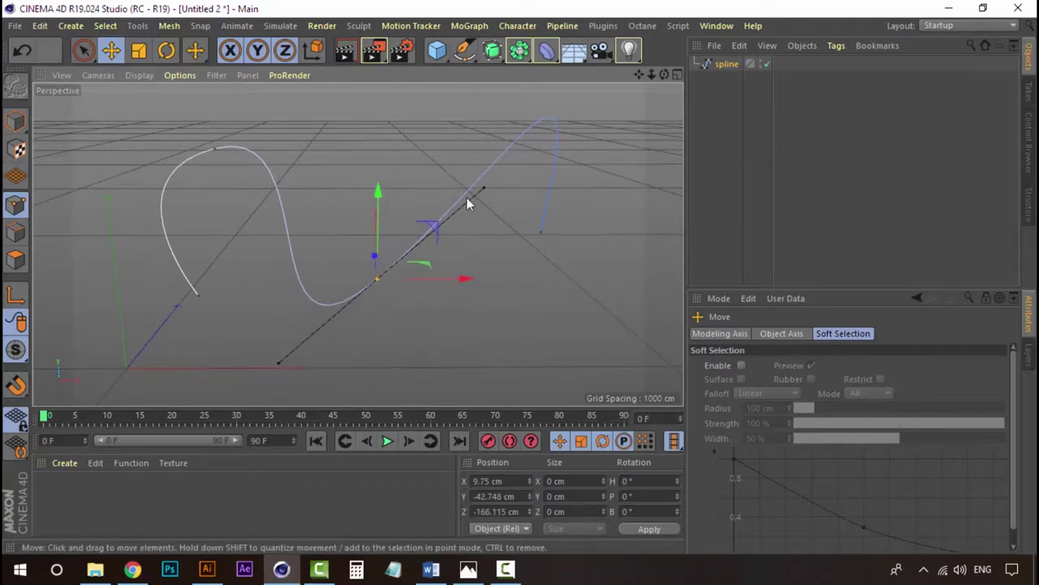
mouse_move(466, 203)
alt+mouse_down()
mouse_move(271, 200)
mouse_move(493, 230)
mouse_move(425, 213)
mouse_move(376, 221)
mouse_move(422, 235)
mouse_move(517, 244)
mouse_move(545, 225)
mouse_move(326, 261)
mouse_move(360, 243)
mouse_move(381, 209)
mouse_move(473, 273)
mouse_move(522, 275)
mouse_move(562, 231)
mouse_move(515, 220)
mouse_move(397, 235)
mouse_move(517, 256)
mouse_move(434, 243)
mouse_move(209, 249)
mouse_move(353, 252)
mouse_move(332, 251)
mouse_move(371, 232)
mouse_move(424, 240)
alt+mouse_up()
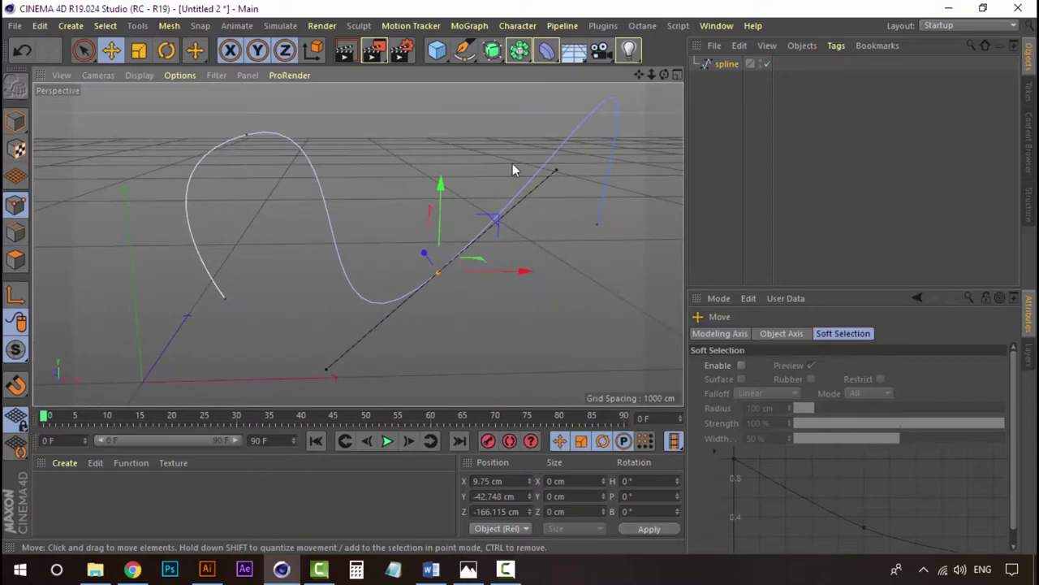
alt+drag(513, 163, 454, 199)
click(734, 69)
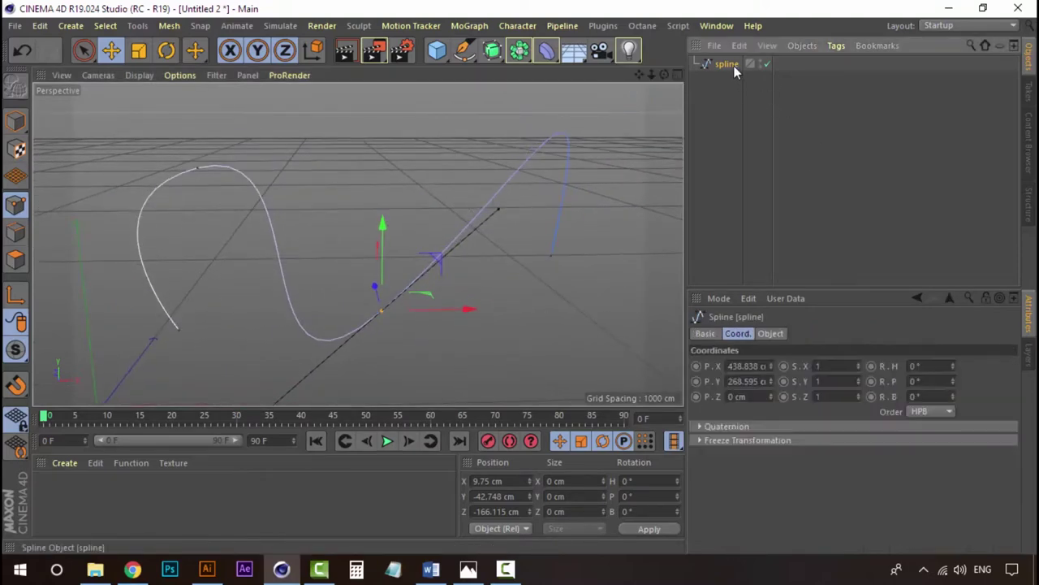
click(730, 136)
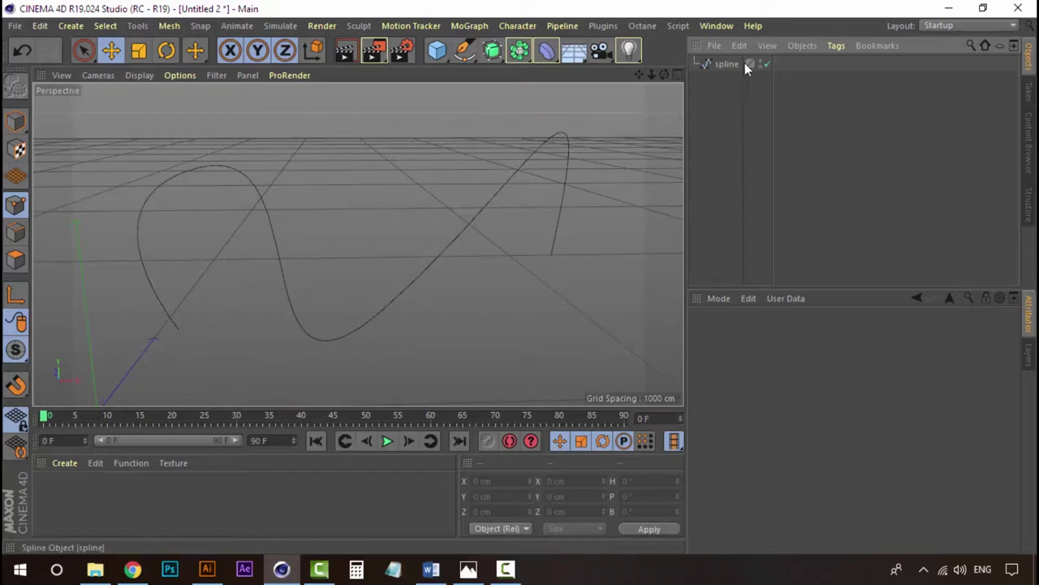
Add a Capsule primitive from the Cube palette and orbit to view it beside the spline
click(728, 64)
click(723, 112)
click(437, 52)
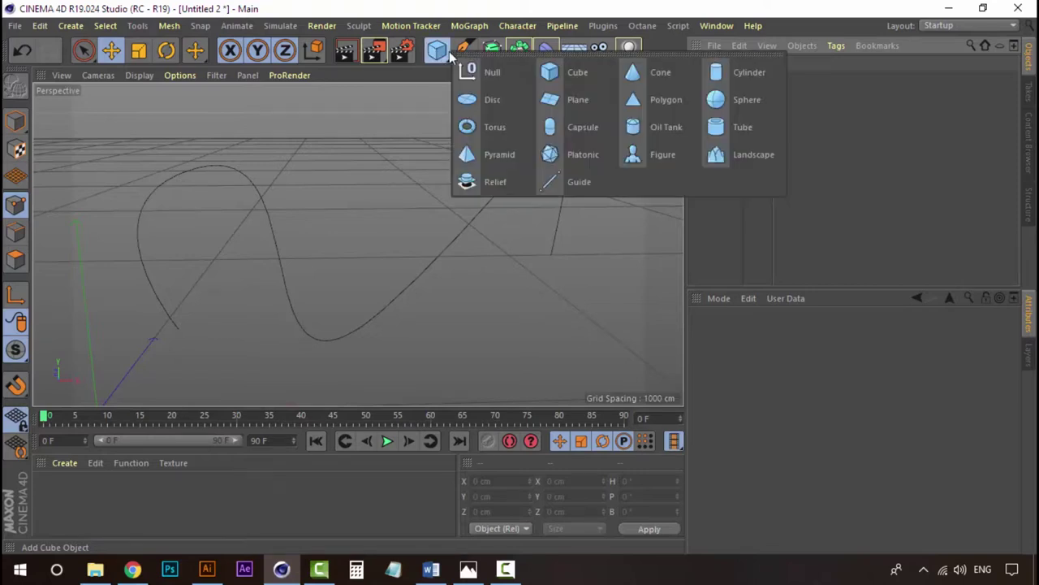
click(576, 127)
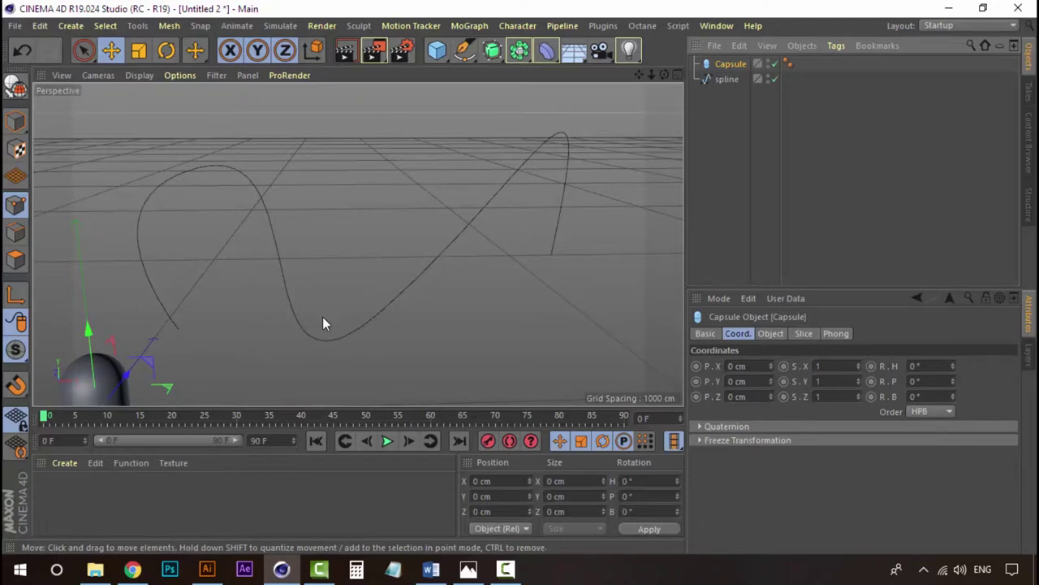
scroll(321, 326, up, 3)
scroll(375, 211, up, 2)
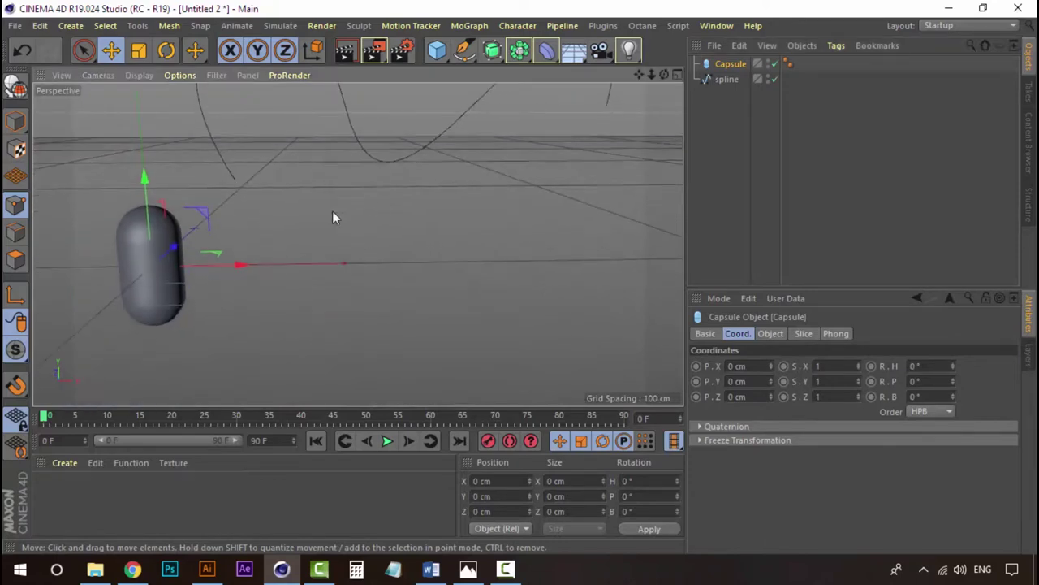
scroll(365, 228, down, 2)
scroll(367, 268, down, 2)
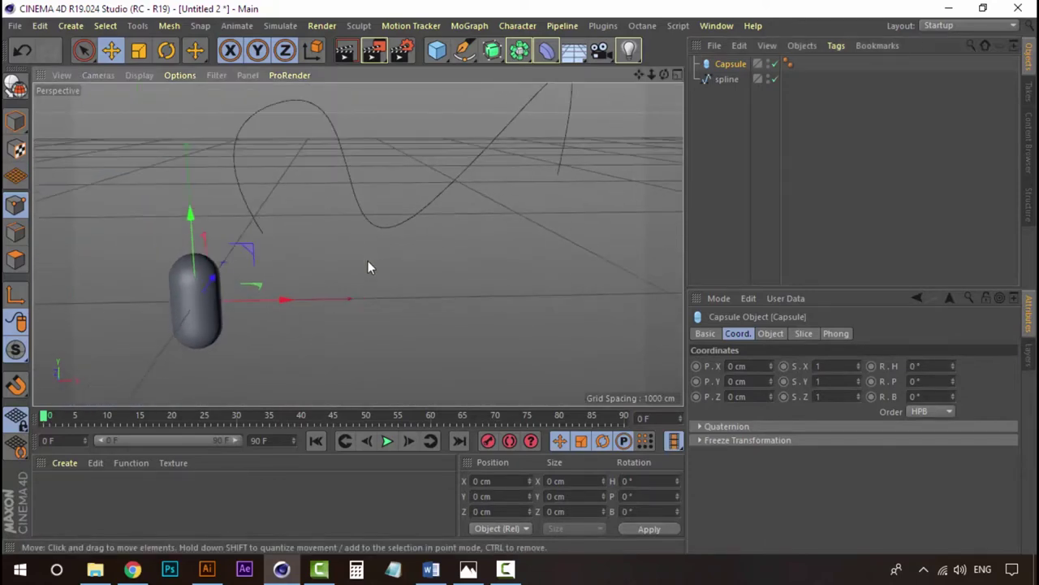
click(731, 113)
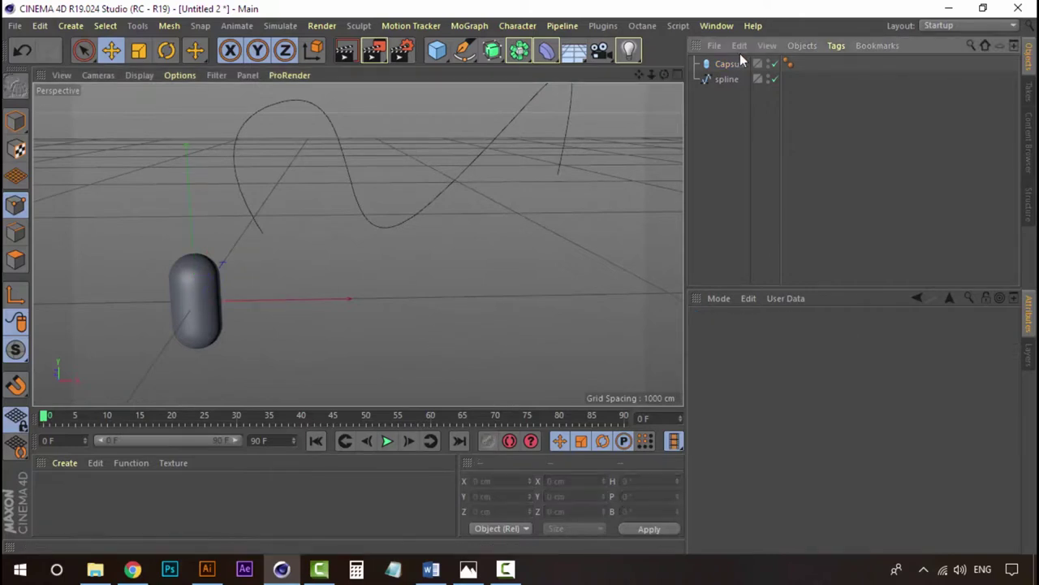
click(729, 64)
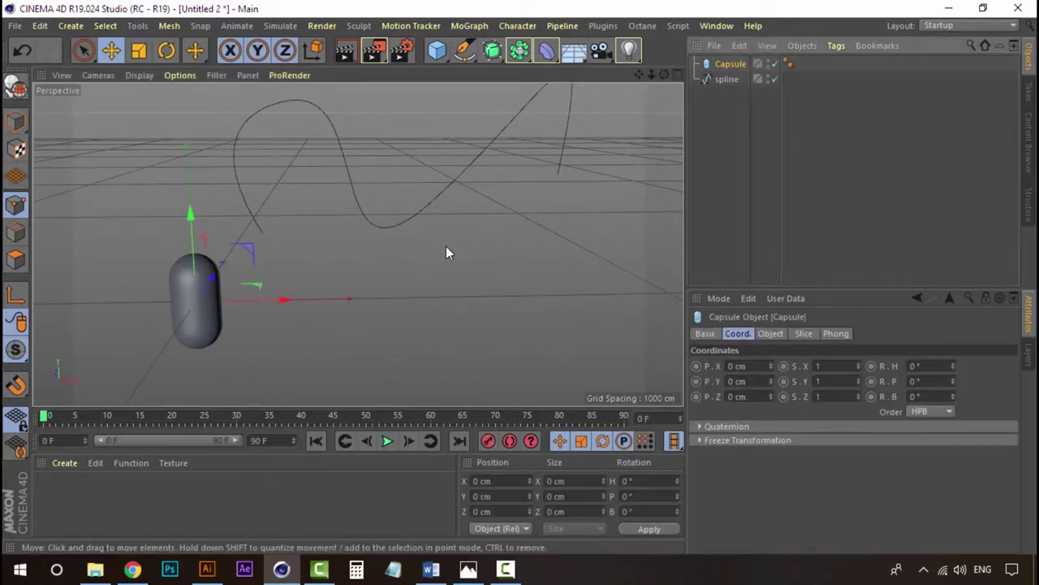
alt+drag(446, 253, 483, 179)
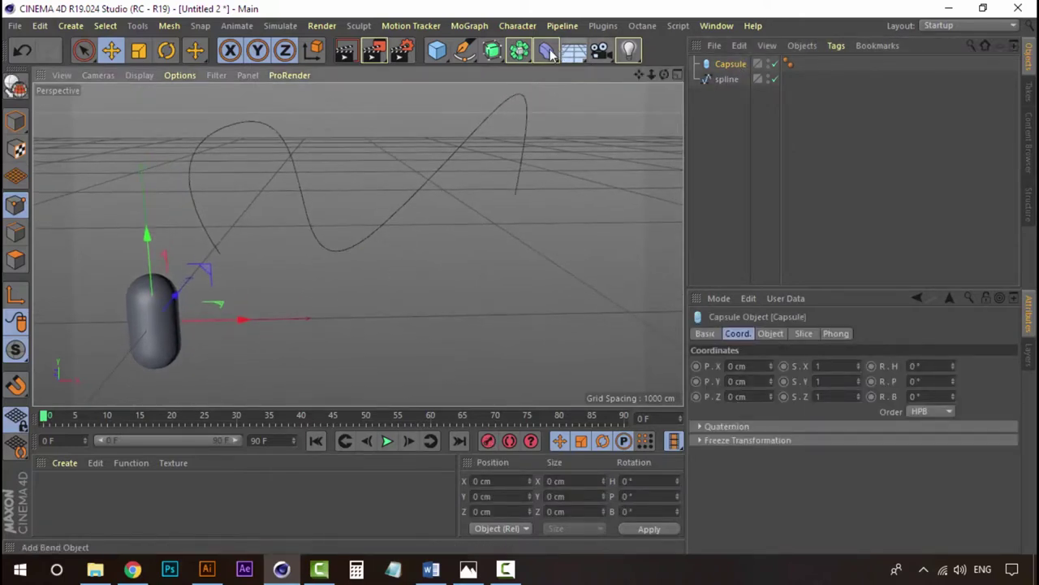
Create a Spline Wrap deformer from the deformer palette as a top-level object
click(71, 26)
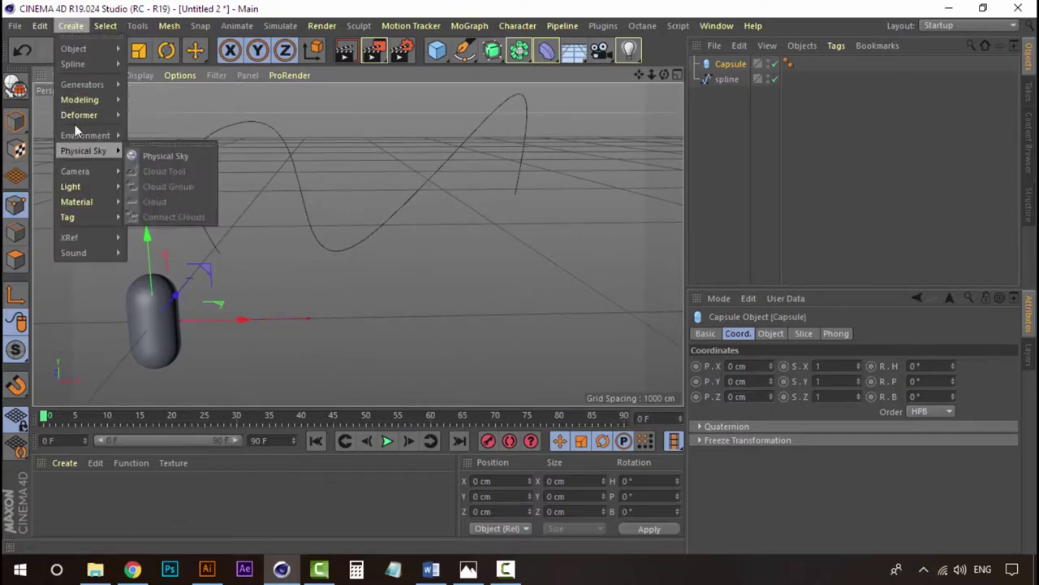
mouse_move(79, 115)
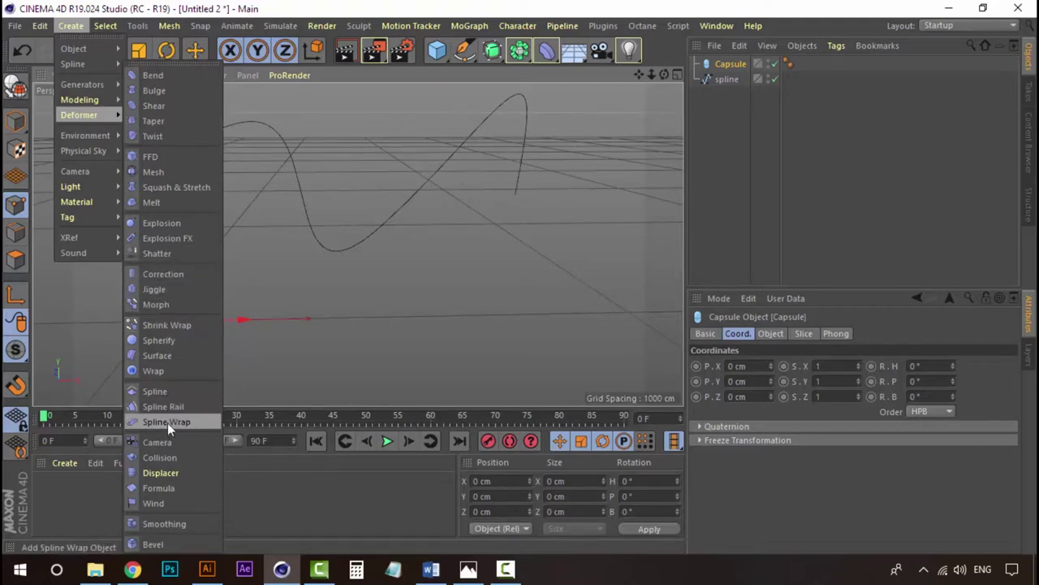
click(589, 60)
click(547, 52)
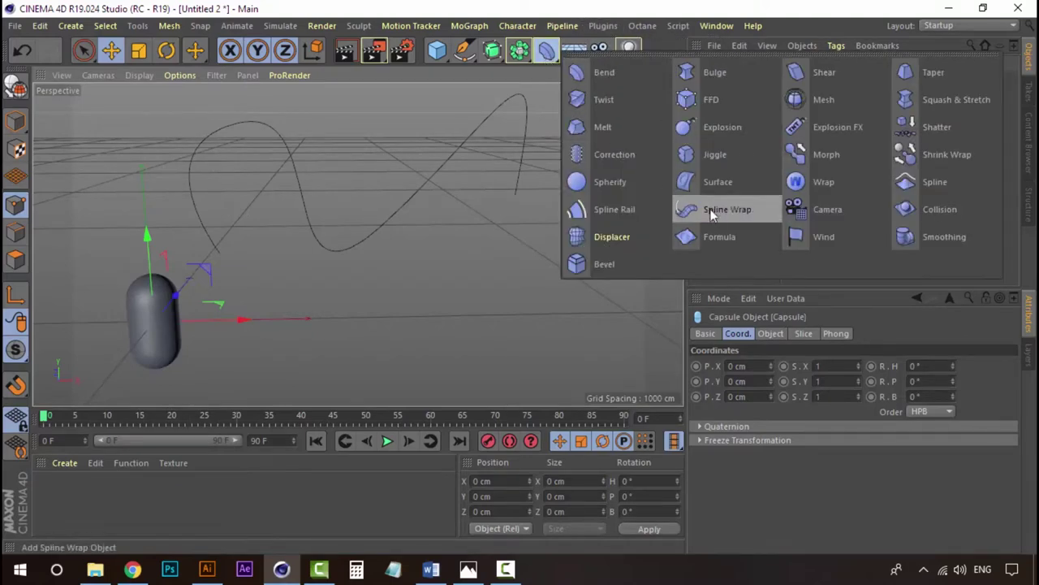
click(715, 211)
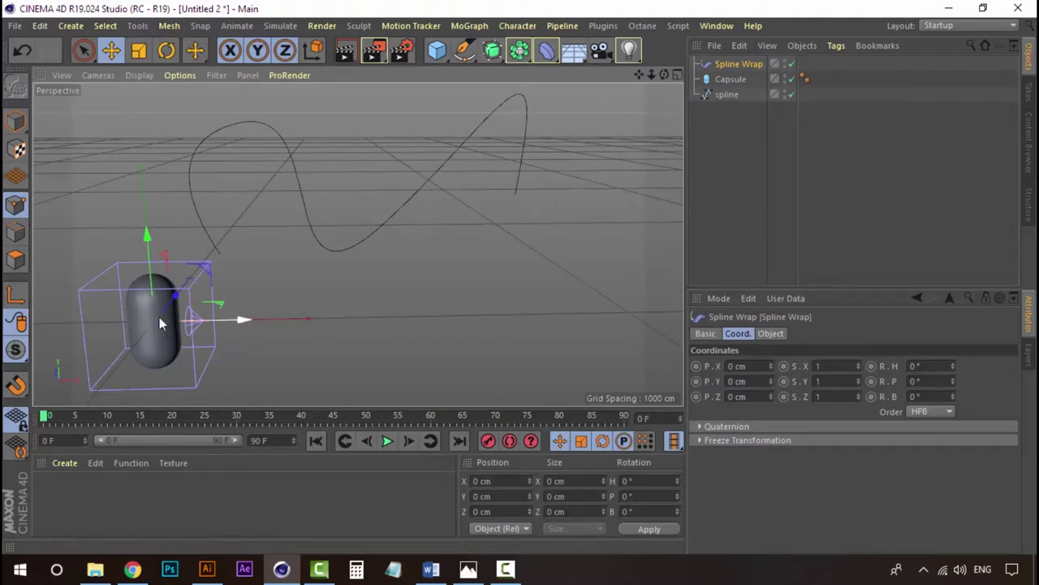
click(734, 78)
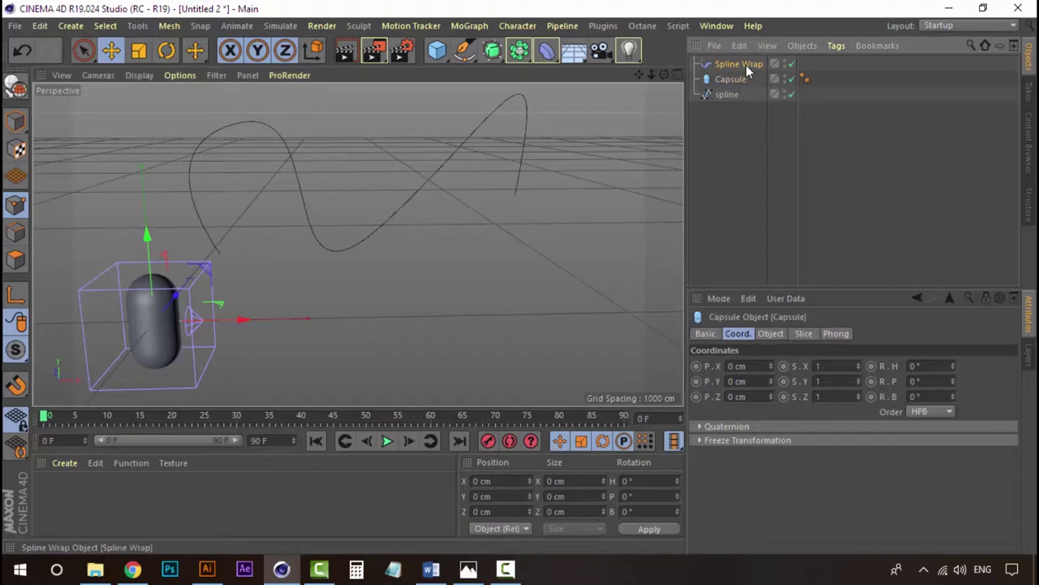
click(739, 65)
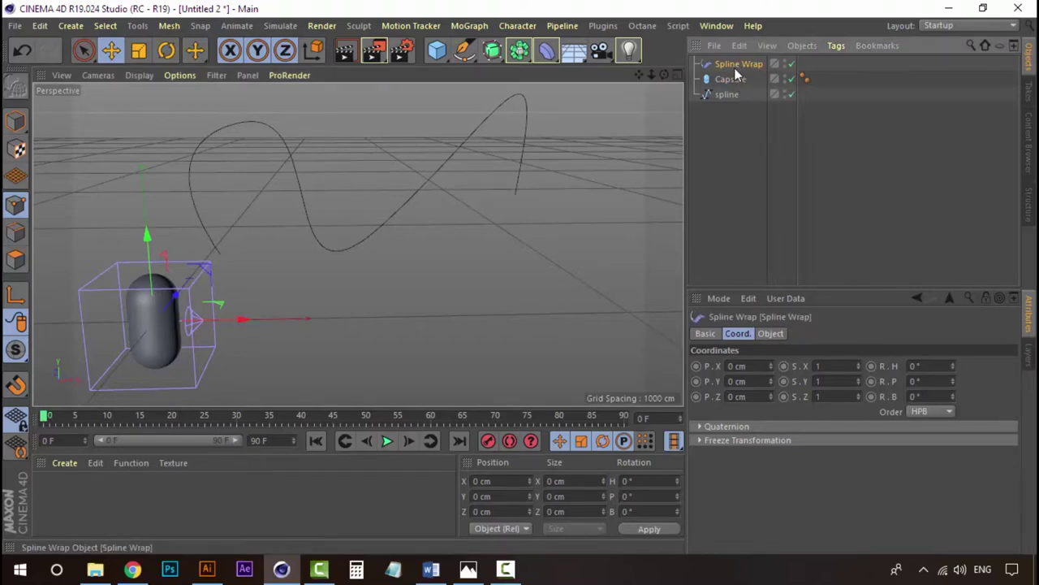
Drag Spline Wrap onto the Capsule in the Object Manager to make it a child
mouse_move(738, 65)
mouse_down()
mouse_move(729, 82)
mouse_move(738, 77)
mouse_up()
click(751, 133)
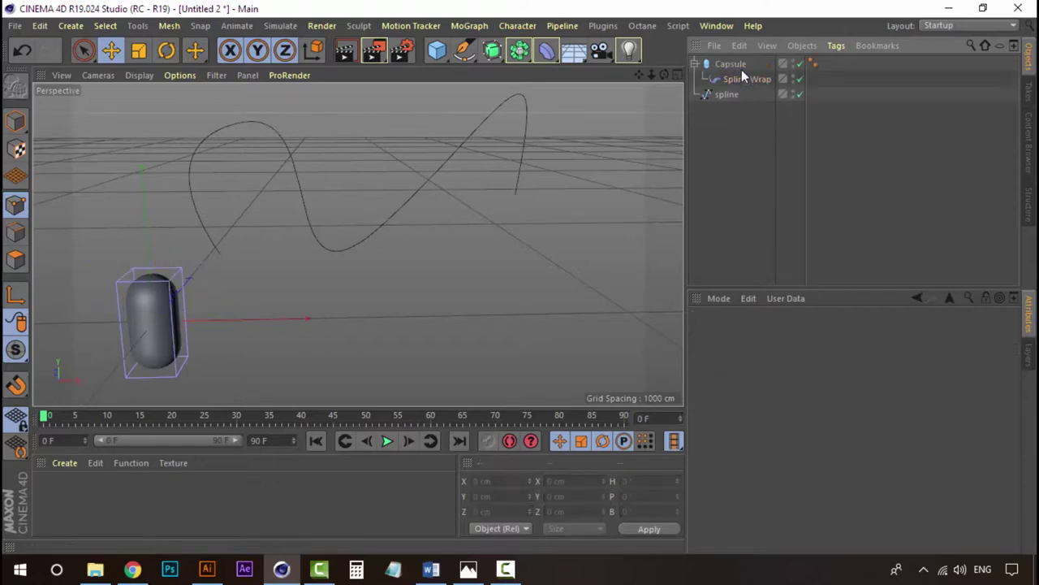
click(742, 67)
click(748, 78)
click(741, 63)
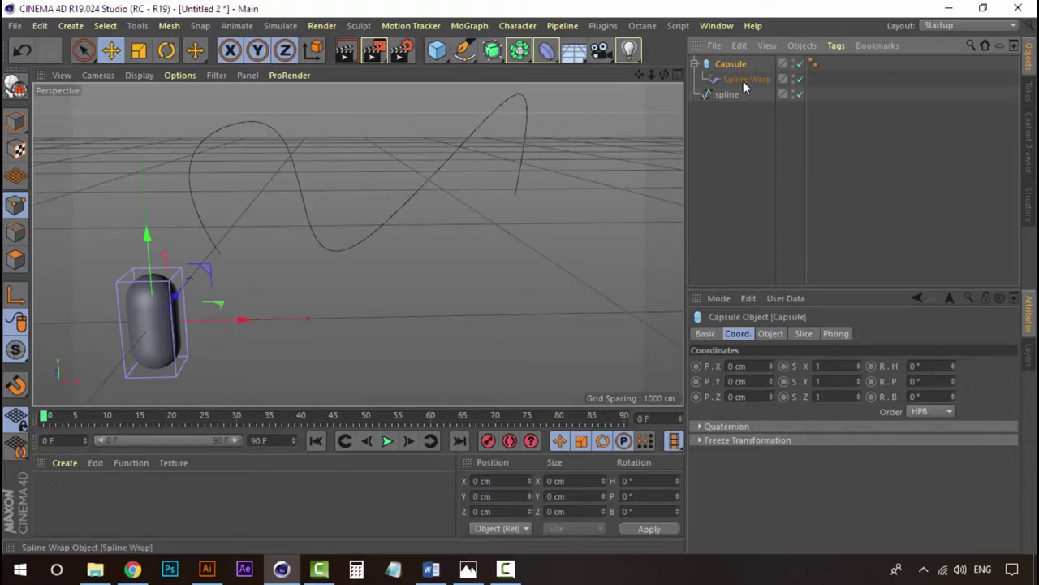
click(743, 81)
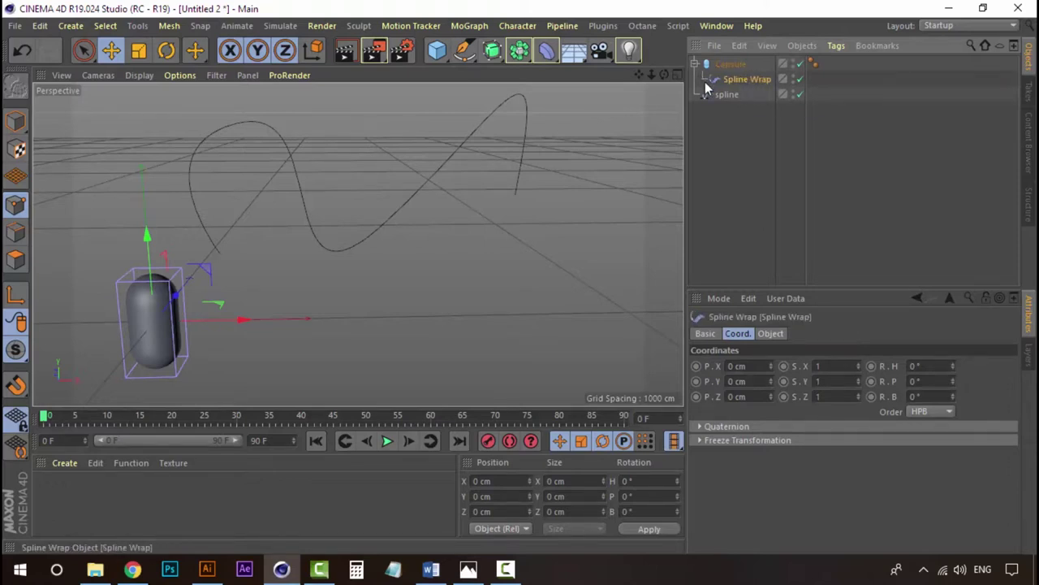
click(729, 65)
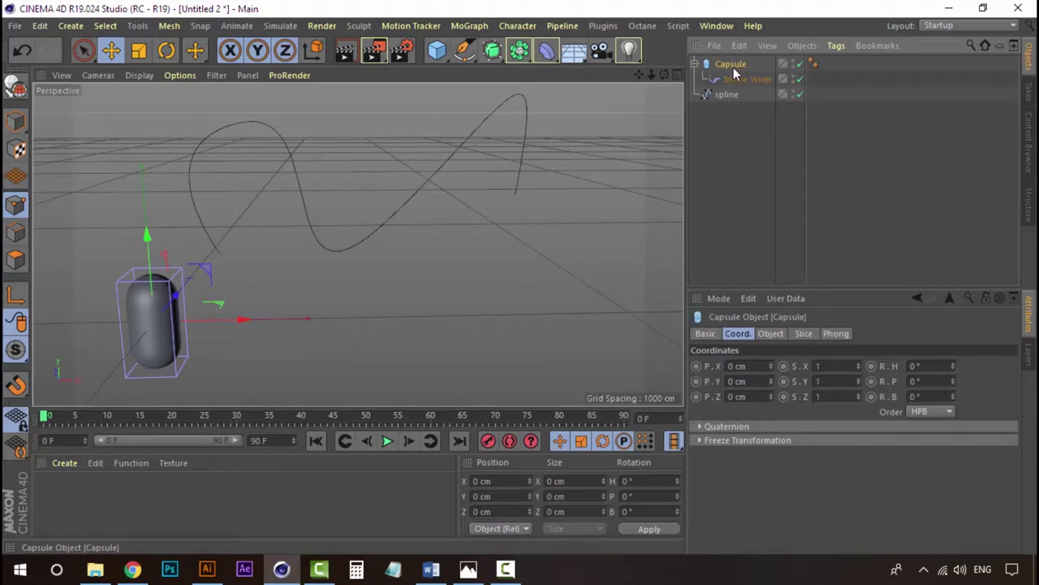
click(741, 79)
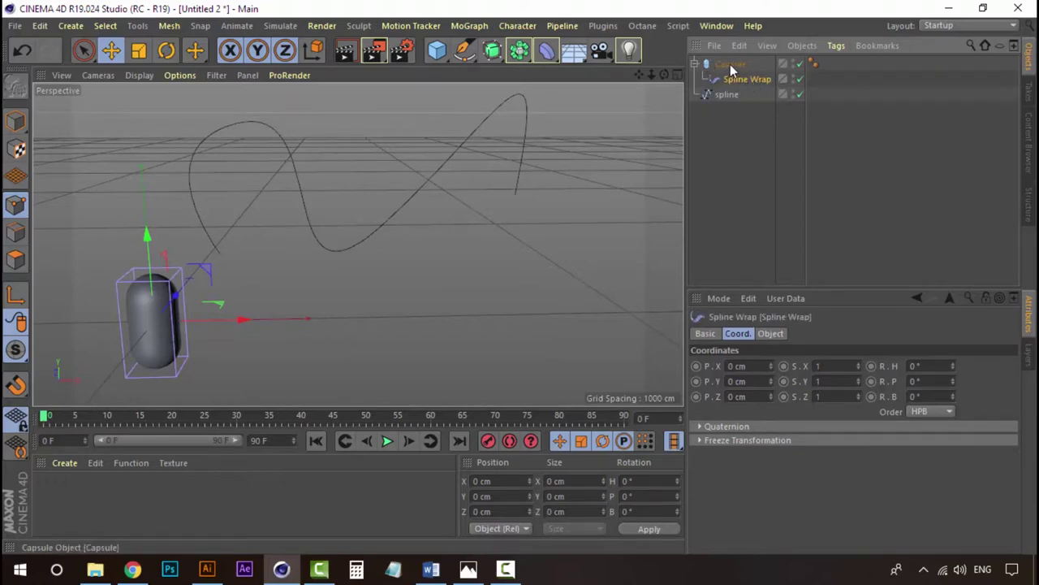
Expand the Capsule's hierarchy, select Spline Wrap and show its Object properties
click(695, 64)
click(695, 64)
click(695, 64)
click(695, 64)
click(730, 65)
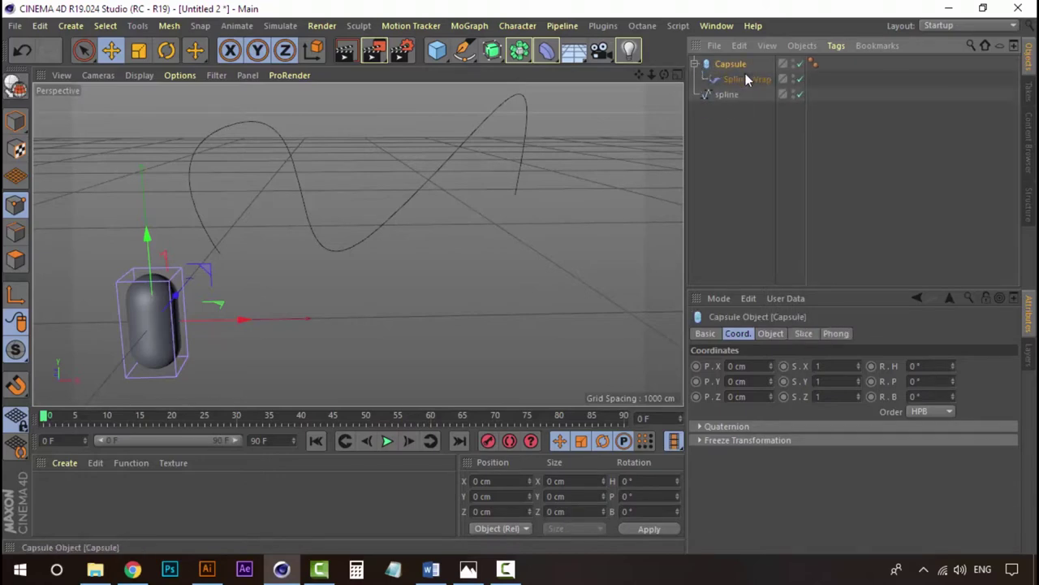
click(746, 79)
click(751, 140)
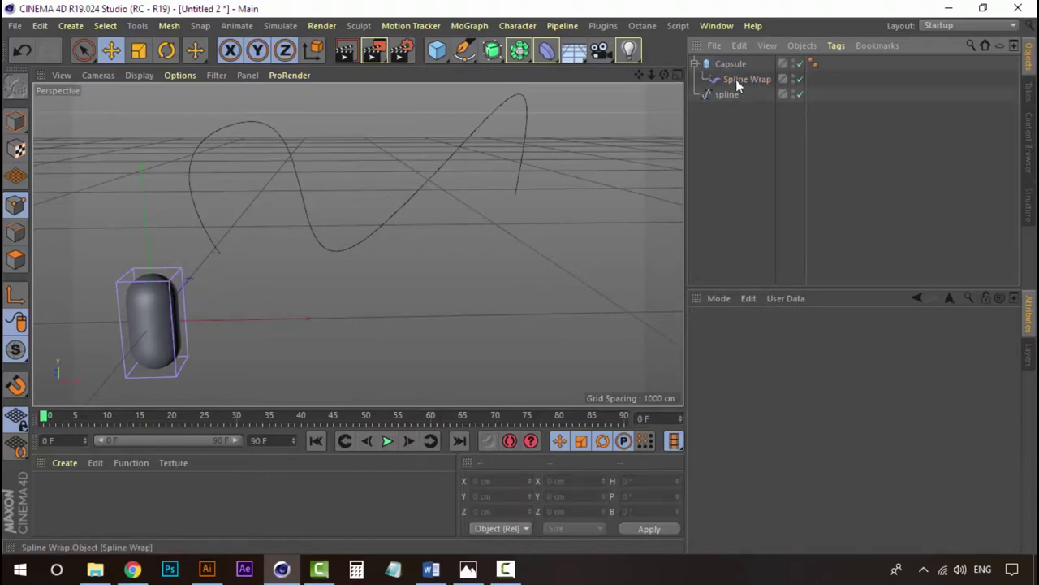
click(738, 79)
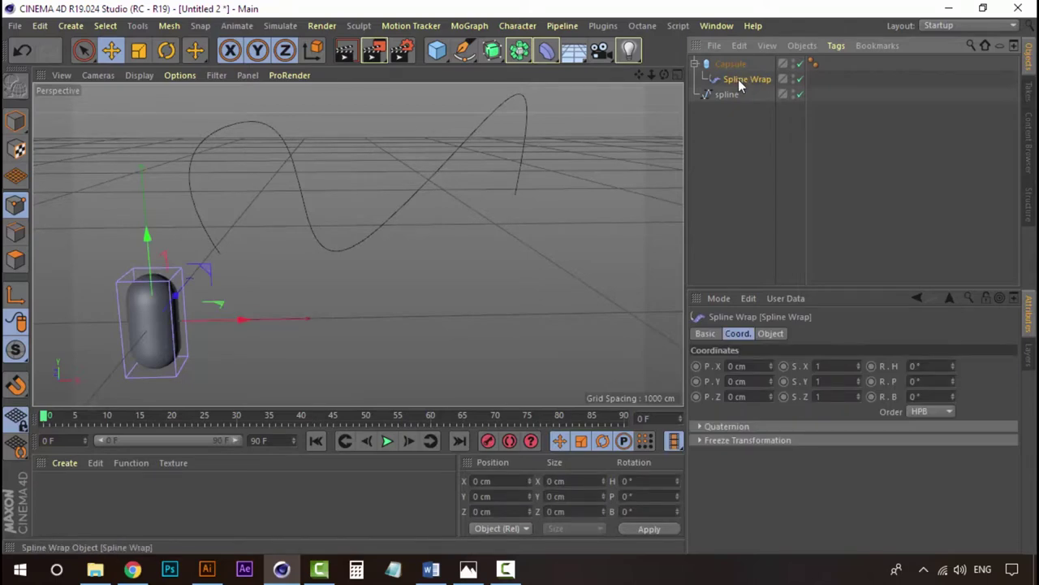
click(775, 334)
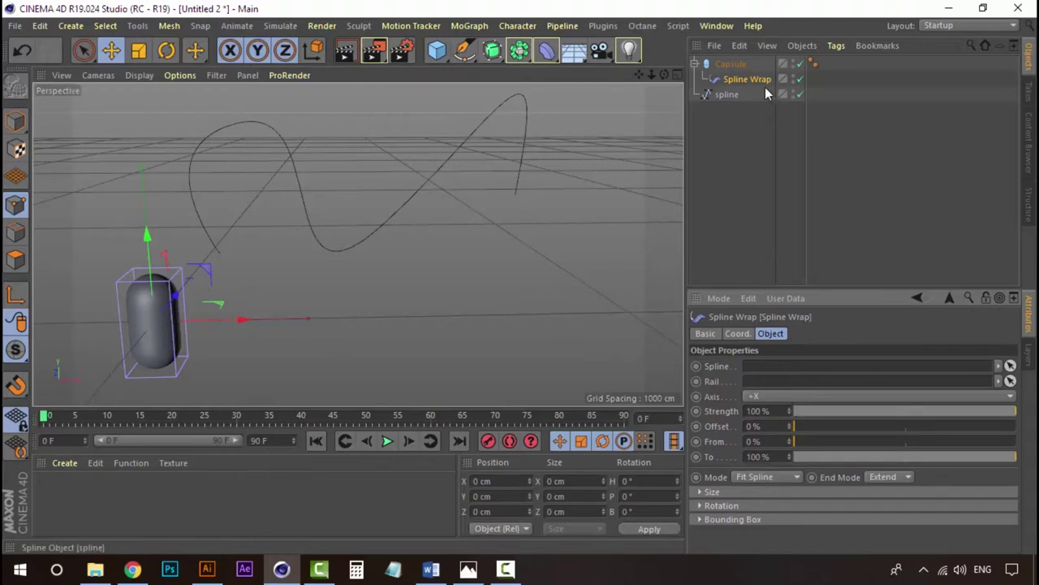
Rename the spline object to 'random spline'
drag(752, 75, 768, 371)
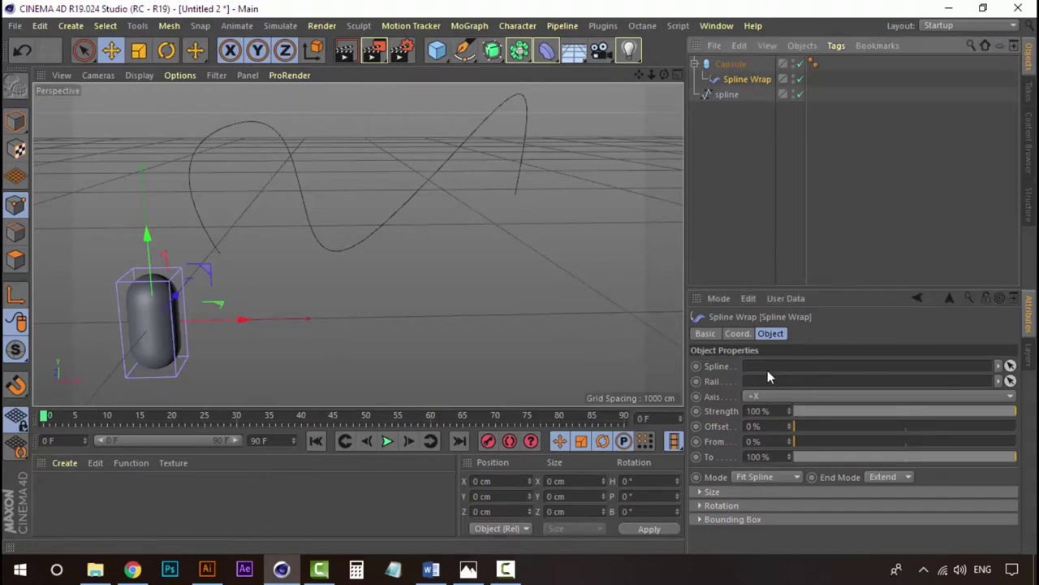
click(727, 95)
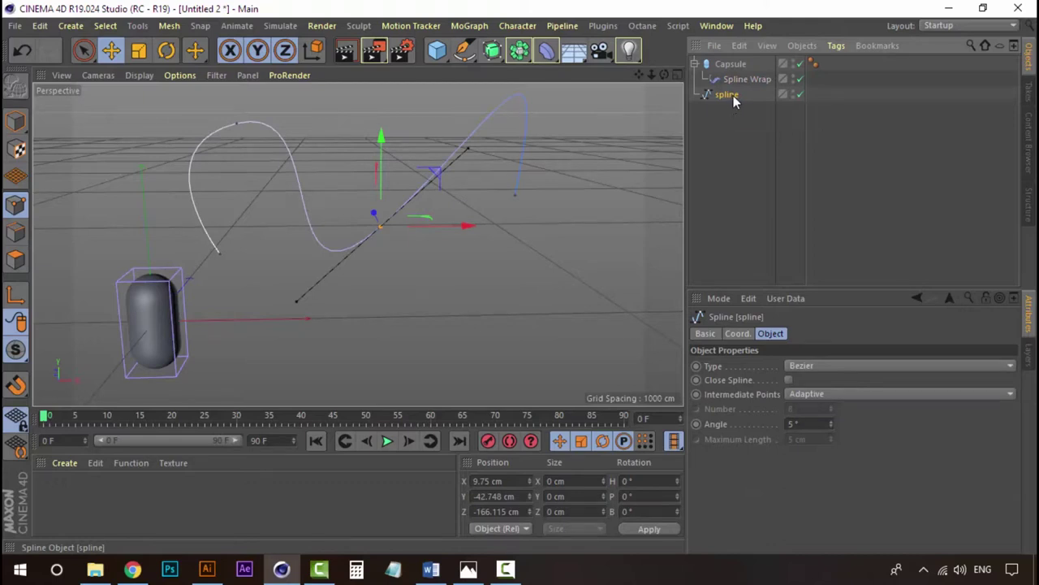
double_click(731, 95)
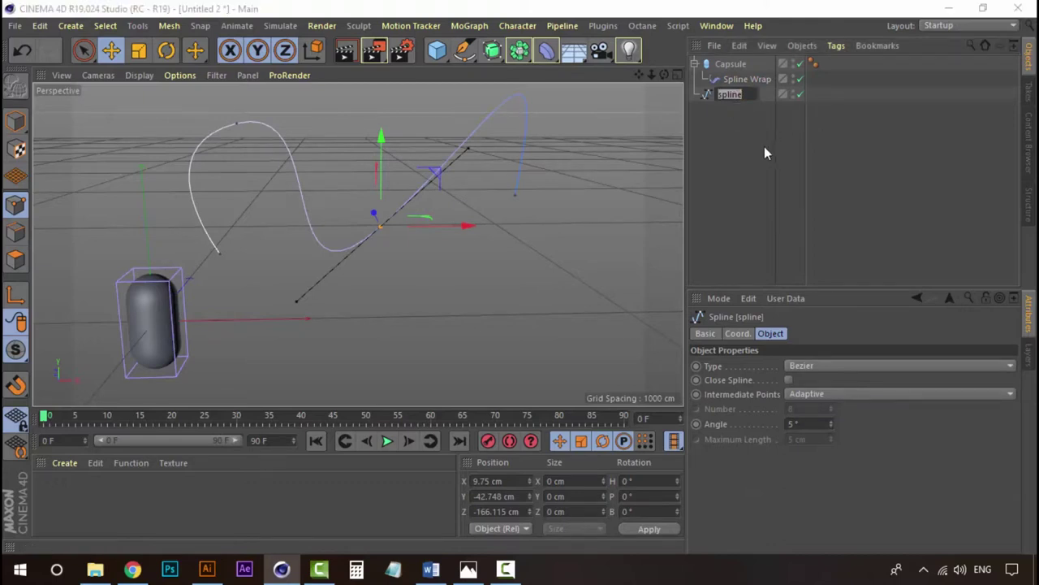
text(random)
text( spl)
key(Return)
text(ine)
key(Return)
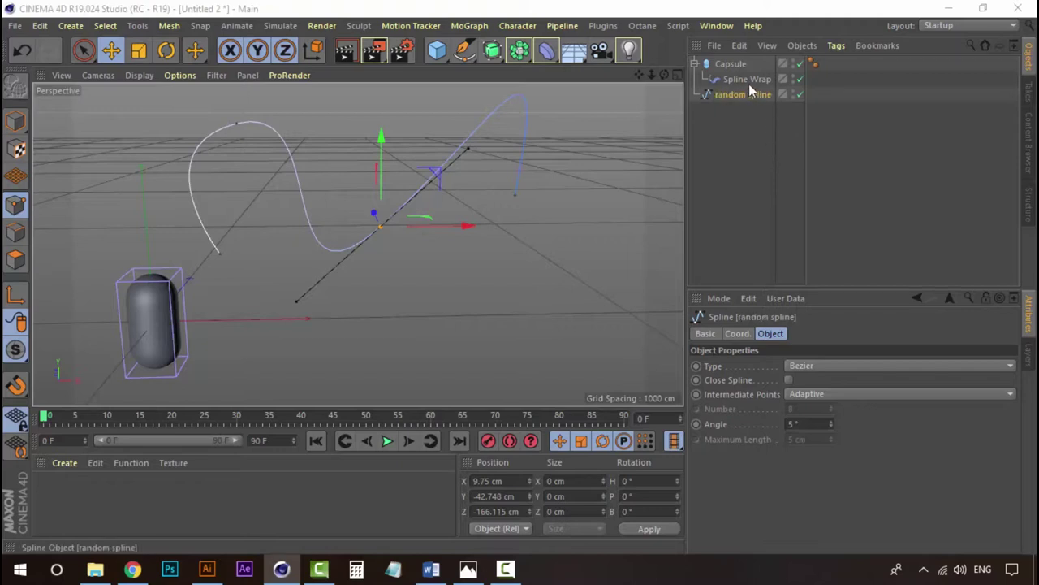
Assign random spline to Spline Wrap's Spline field and orbit to inspect the bent tube
click(746, 80)
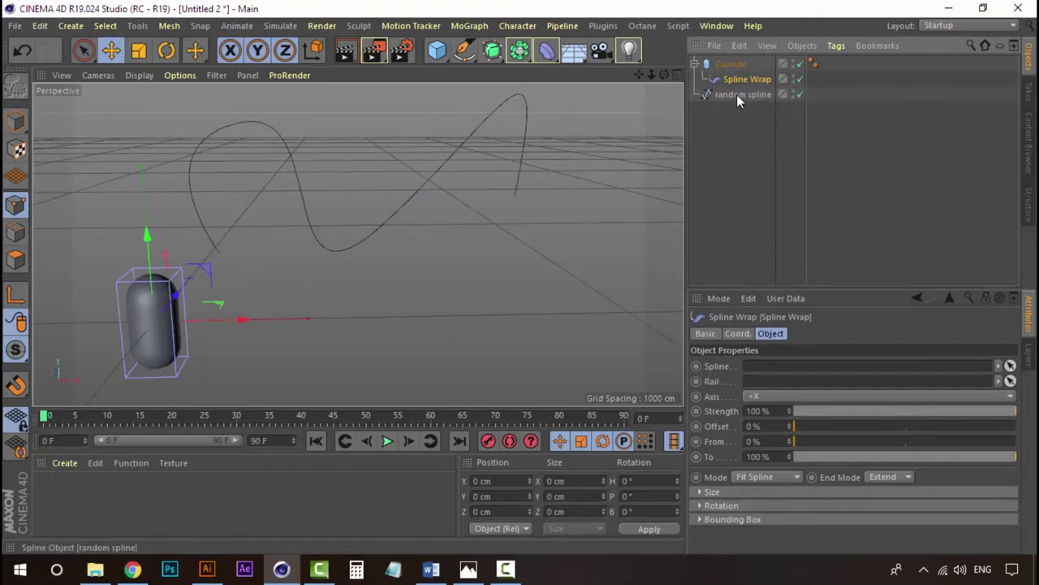
mouse_move(736, 94)
mouse_down()
mouse_move(779, 380)
mouse_move(761, 368)
mouse_up()
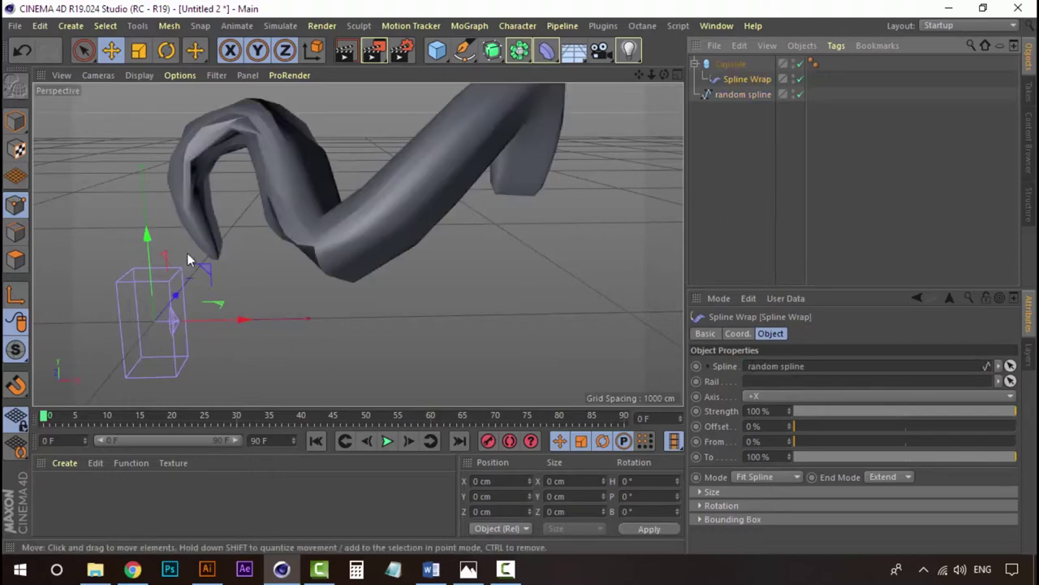
alt+drag(344, 196, 101, 196)
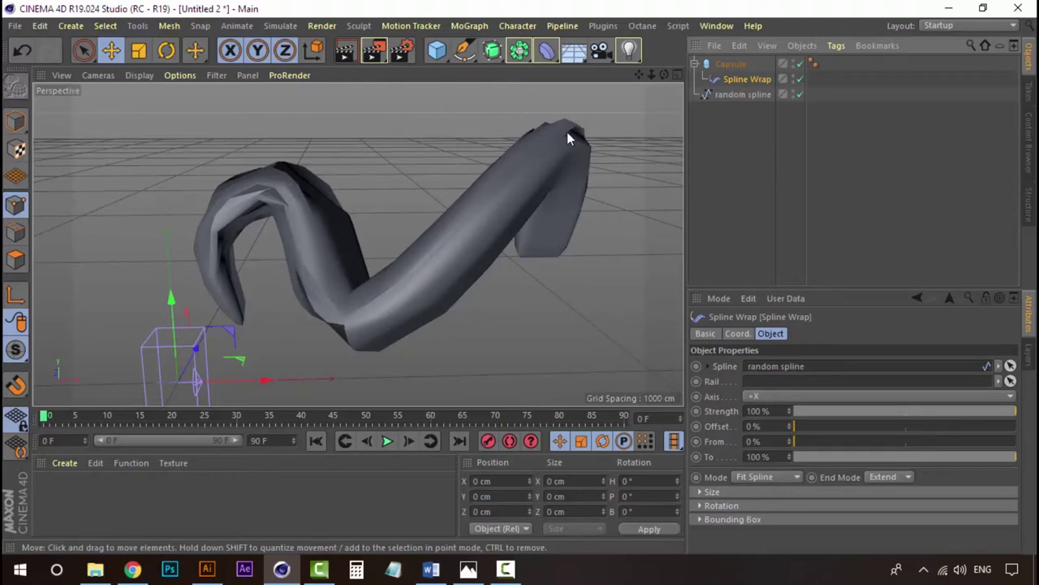
Change the Spline Wrap's Axis setting to +Y for an evenly rounded tube
click(734, 64)
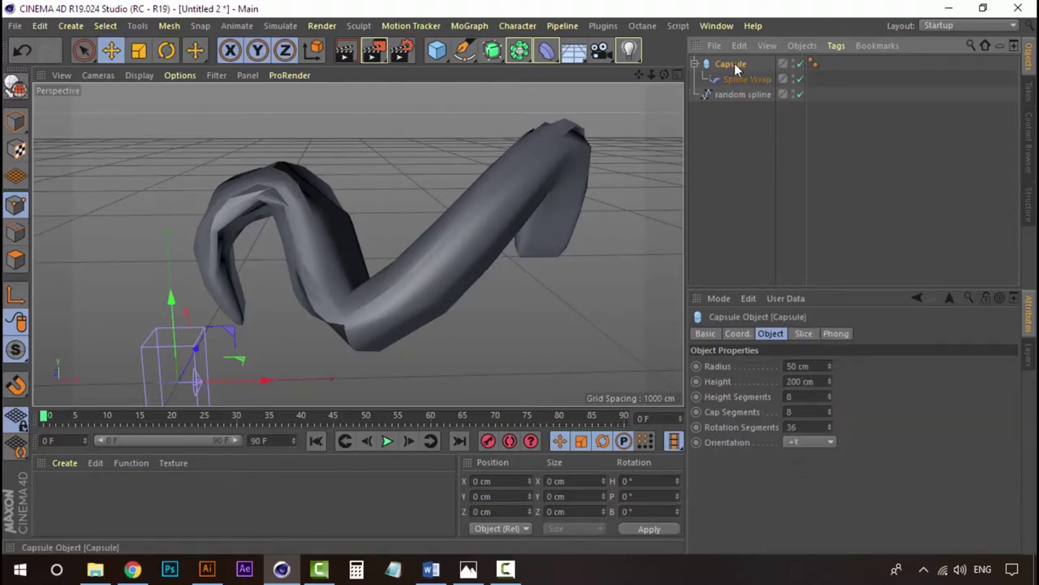
click(744, 80)
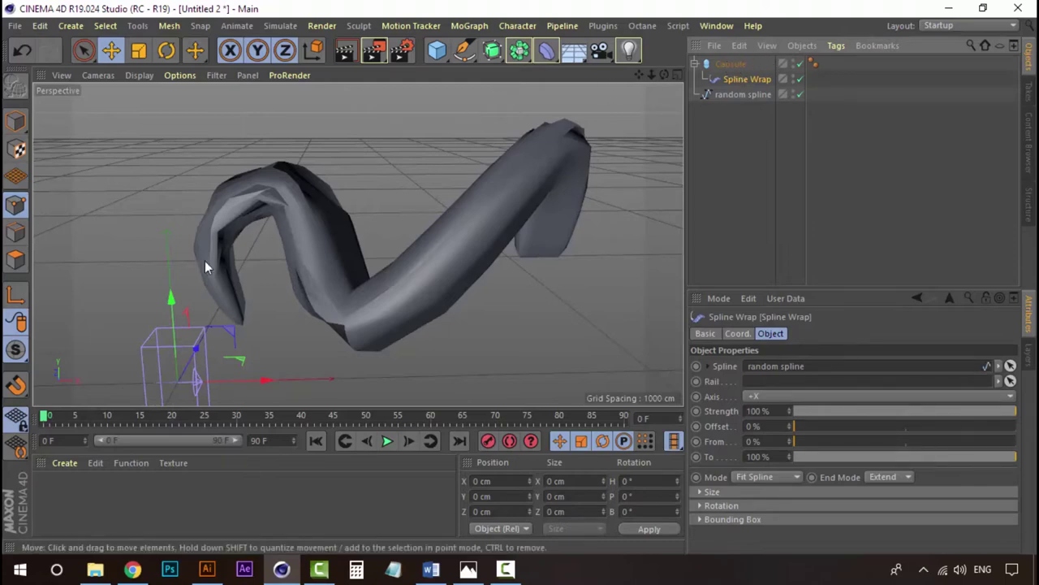
click(437, 51)
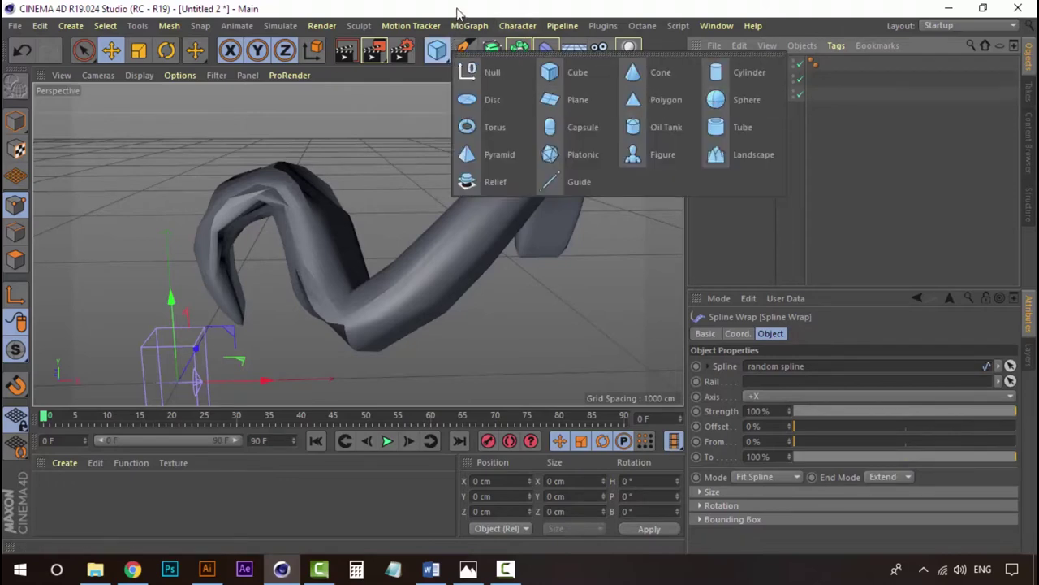
click(582, 127)
click(747, 116)
click(749, 78)
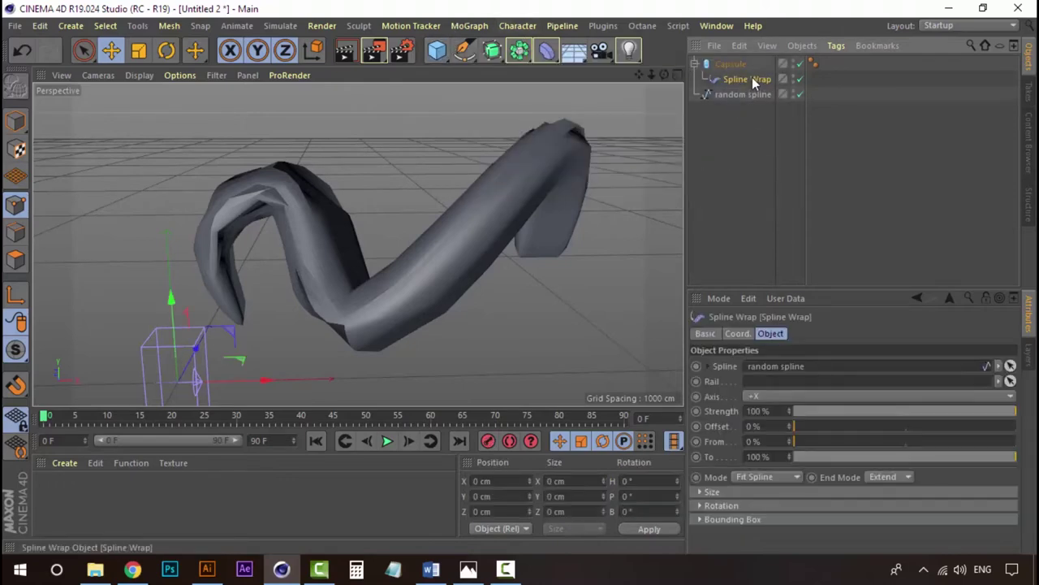
click(733, 64)
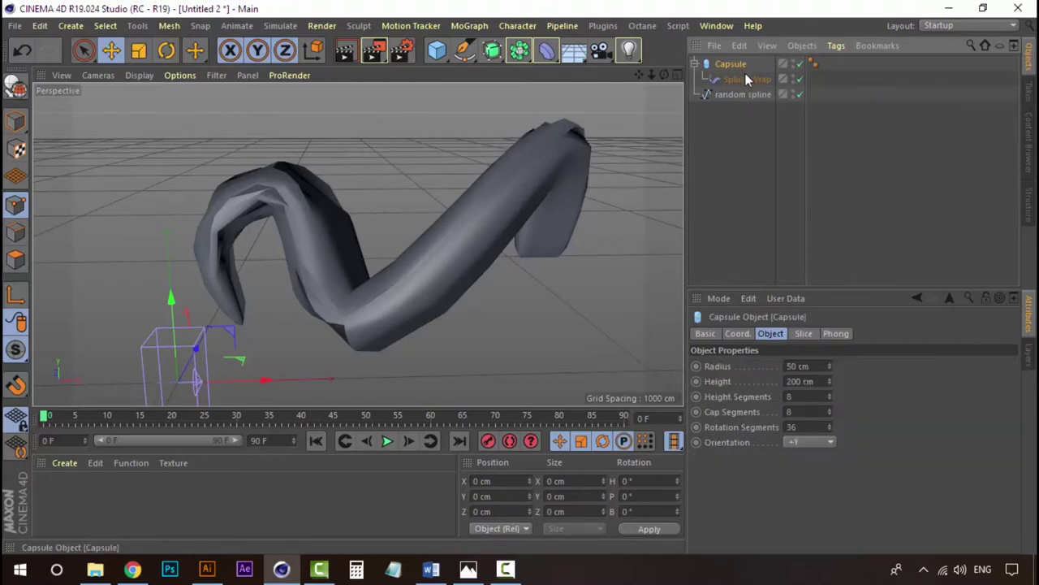
click(745, 78)
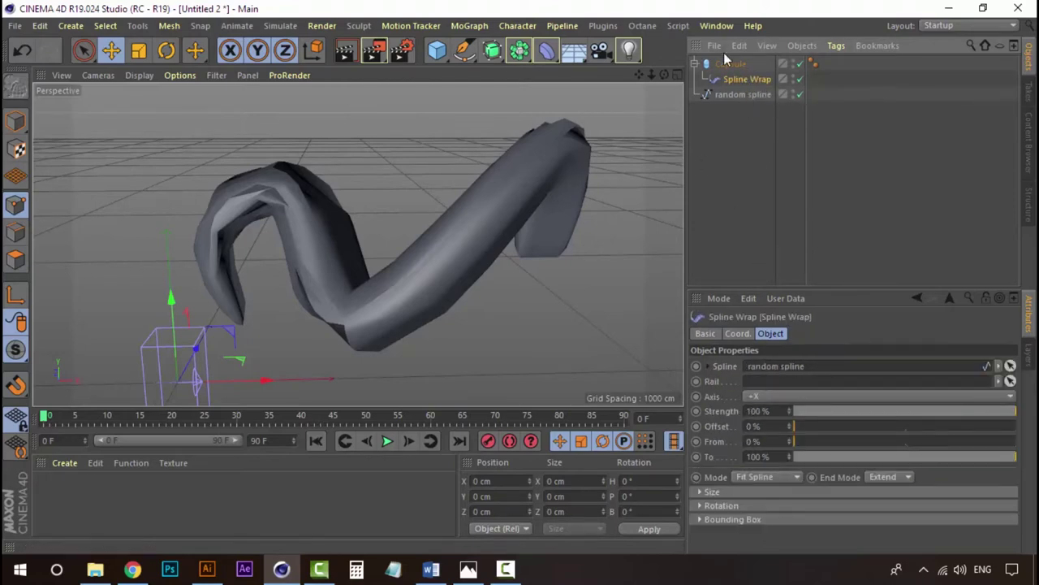
click(764, 395)
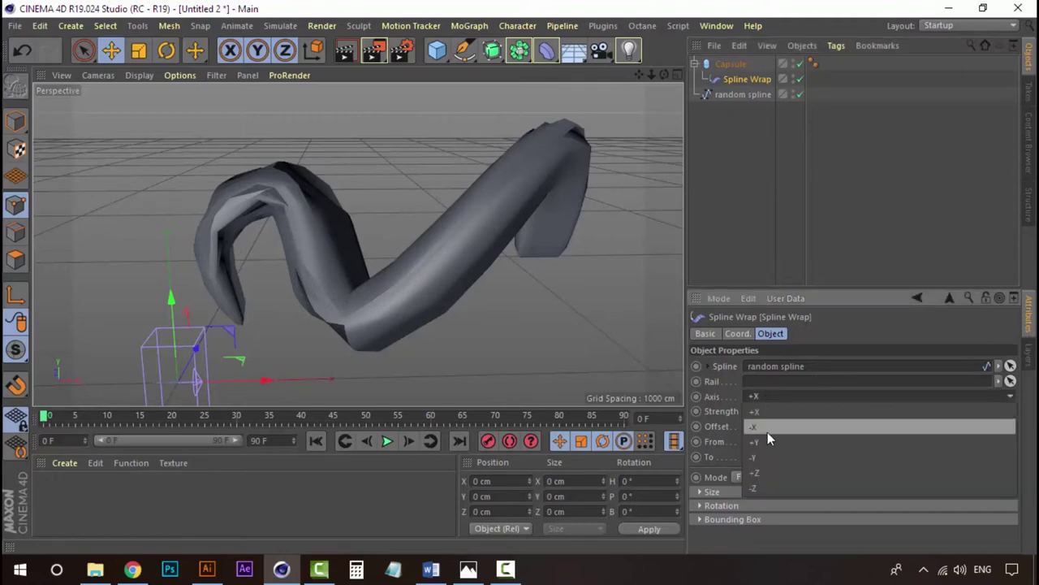
click(766, 442)
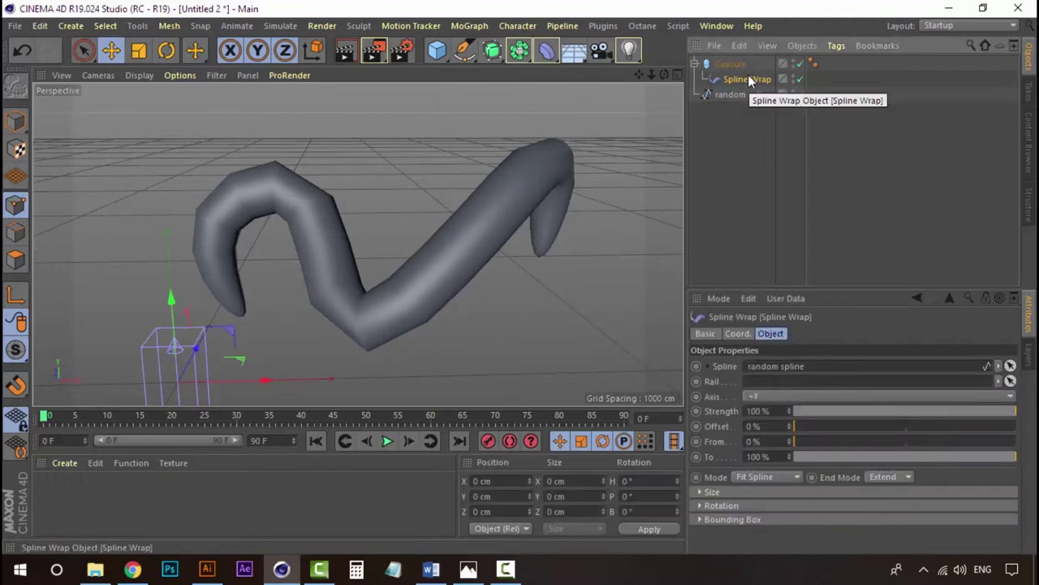
click(747, 120)
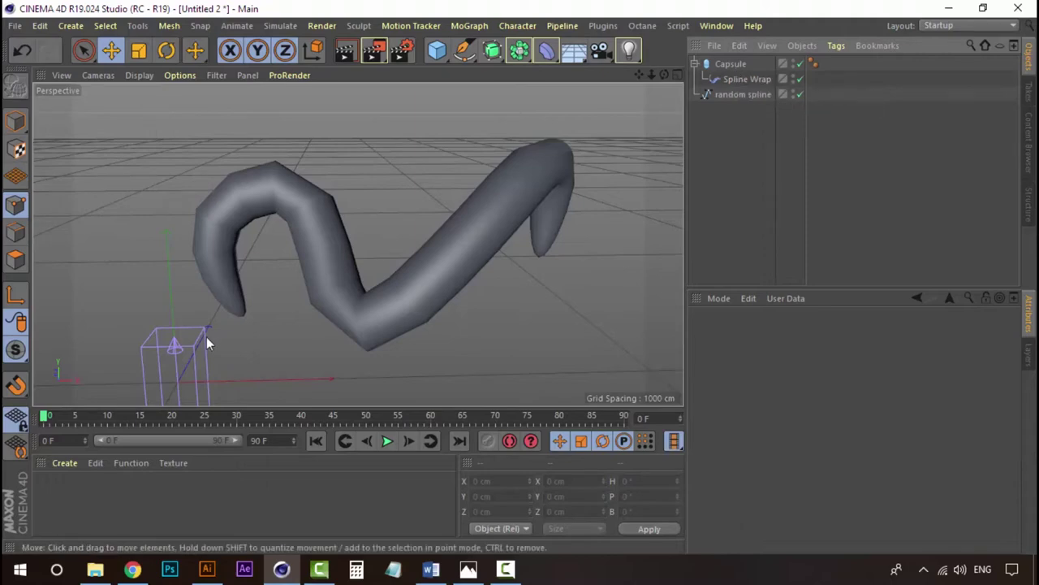
mouse_move(410, 237)
alt+mouse_down()
mouse_move(237, 209)
mouse_move(334, 139)
mouse_move(386, 186)
mouse_move(337, 258)
mouse_move(336, 216)
mouse_move(267, 154)
alt+mouse_up()
alt+drag(343, 231, 380, 318)
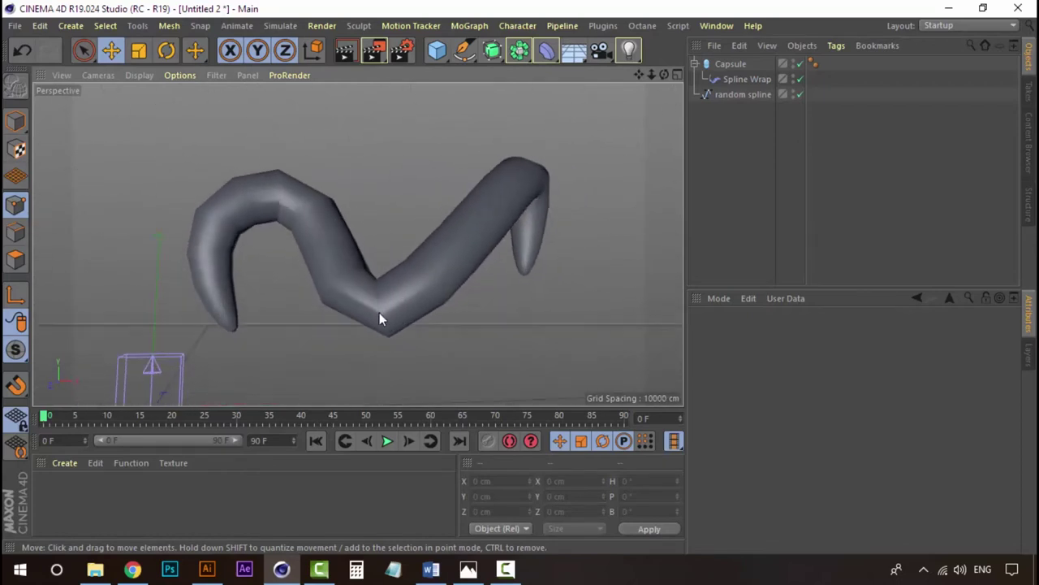
mouse_move(505, 235)
alt+mouse_down()
mouse_move(520, 183)
mouse_move(593, 213)
mouse_move(290, 197)
mouse_move(307, 189)
mouse_move(447, 186)
mouse_move(497, 198)
mouse_move(301, 229)
mouse_move(282, 286)
alt+mouse_up()
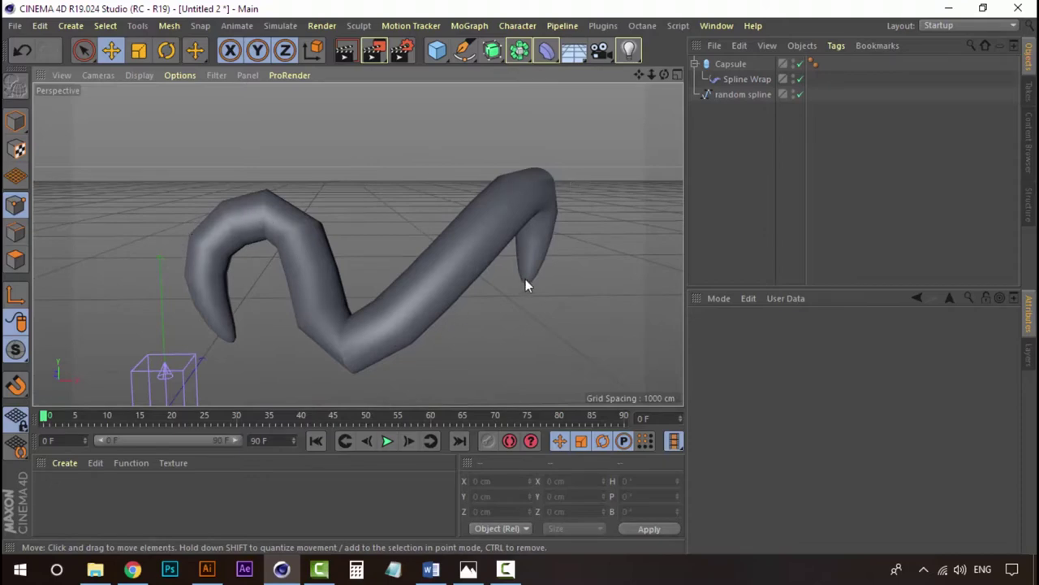
mouse_move(526, 278)
alt+mouse_down()
mouse_move(398, 250)
mouse_move(576, 267)
alt+mouse_up()
mouse_move(344, 277)
alt+mouse_down()
mouse_move(494, 282)
mouse_move(478, 269)
alt+mouse_up()
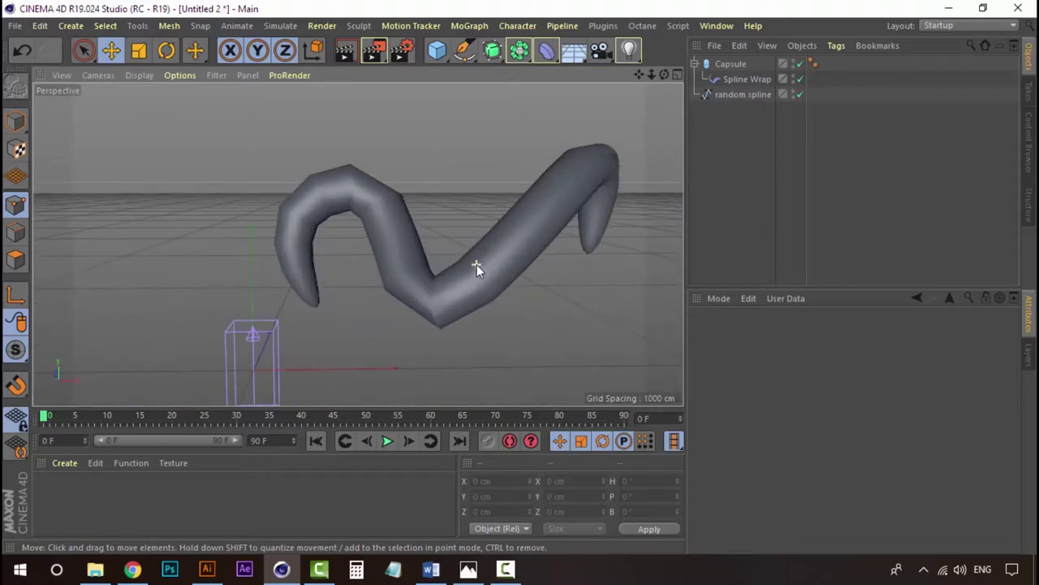
Pan the Perspective view so the wrapped capsule tube is centred
click(731, 64)
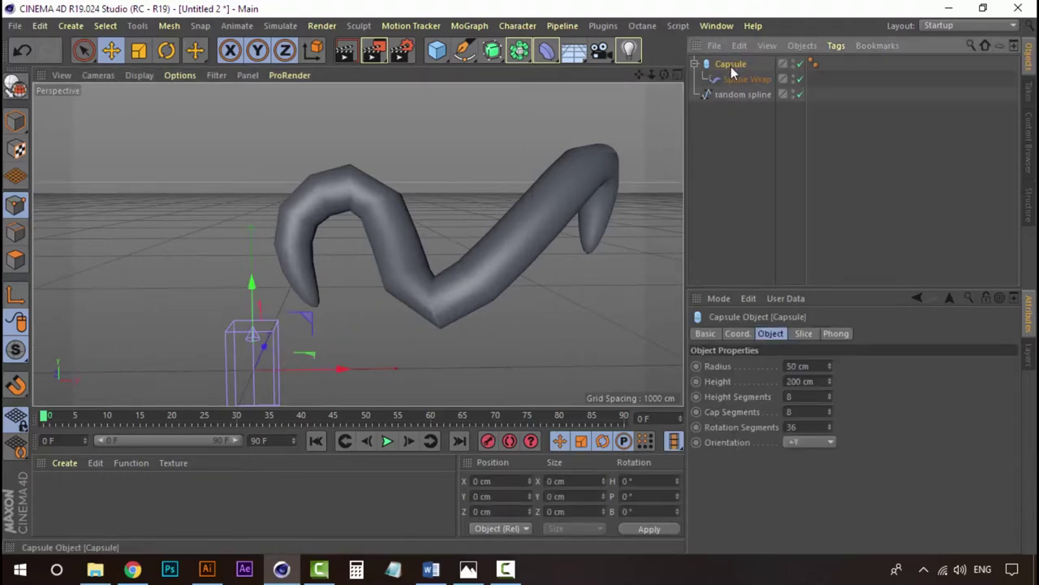
click(743, 78)
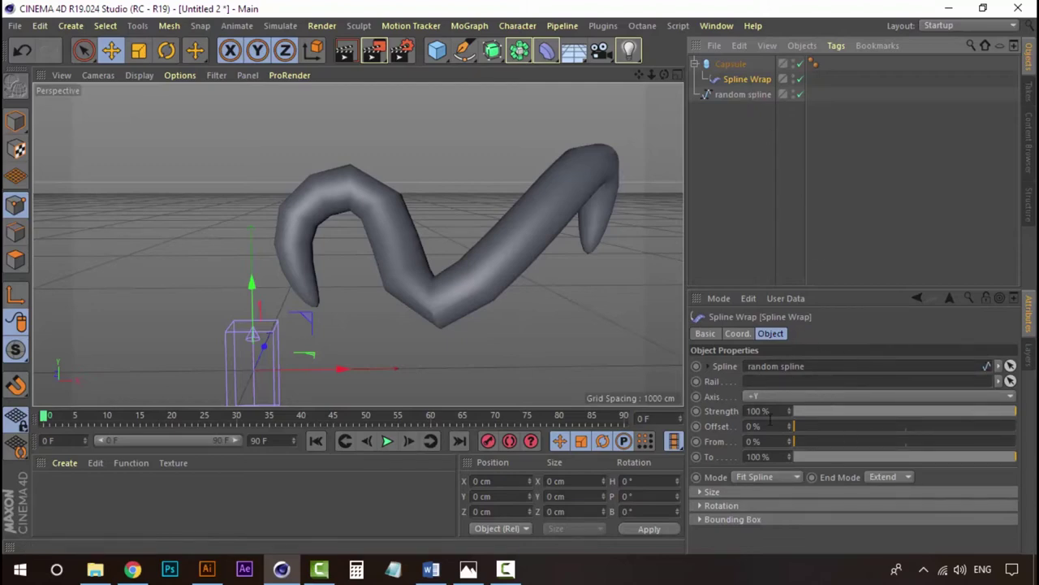
click(736, 66)
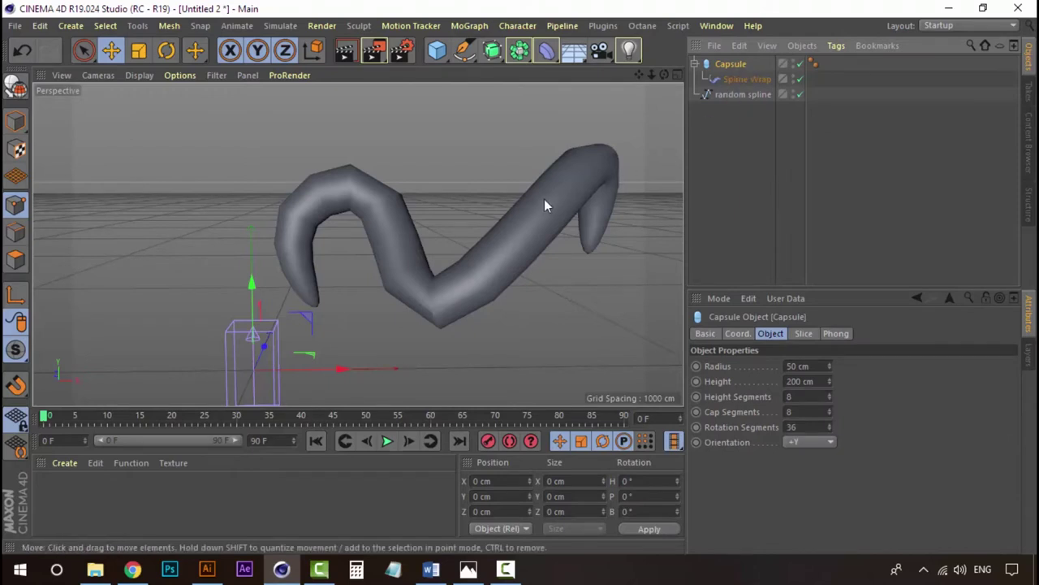
mouse_move(373, 227)
alt+mouse_down()
mouse_move(391, 238)
mouse_move(340, 239)
alt+mouse_up()
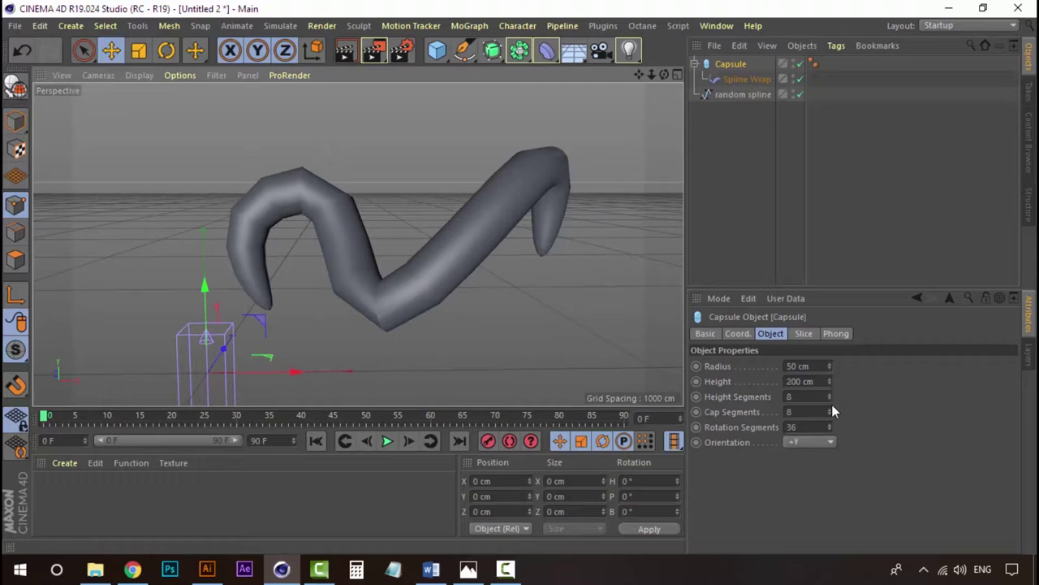
Experiment with the Capsule's height segments, dropping them from 8 down to 2
drag(830, 395, 828, 382)
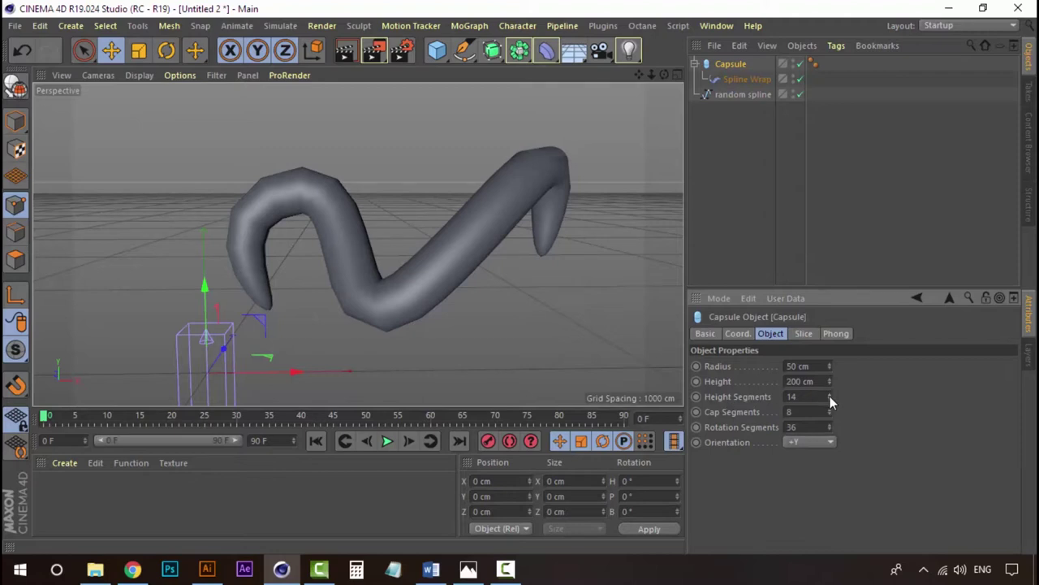
drag(830, 396, 830, 406)
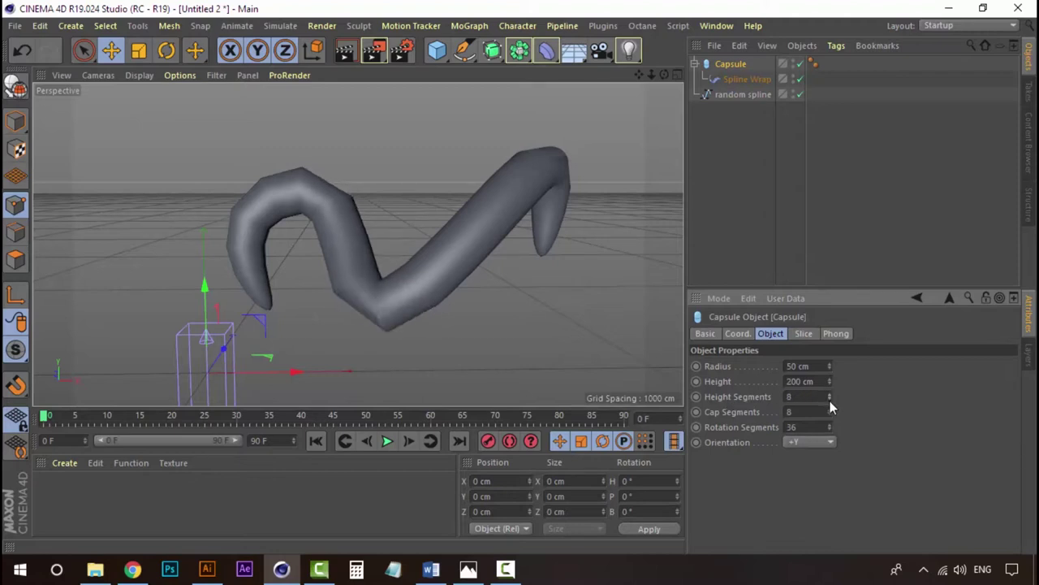
click(830, 401)
click(830, 401)
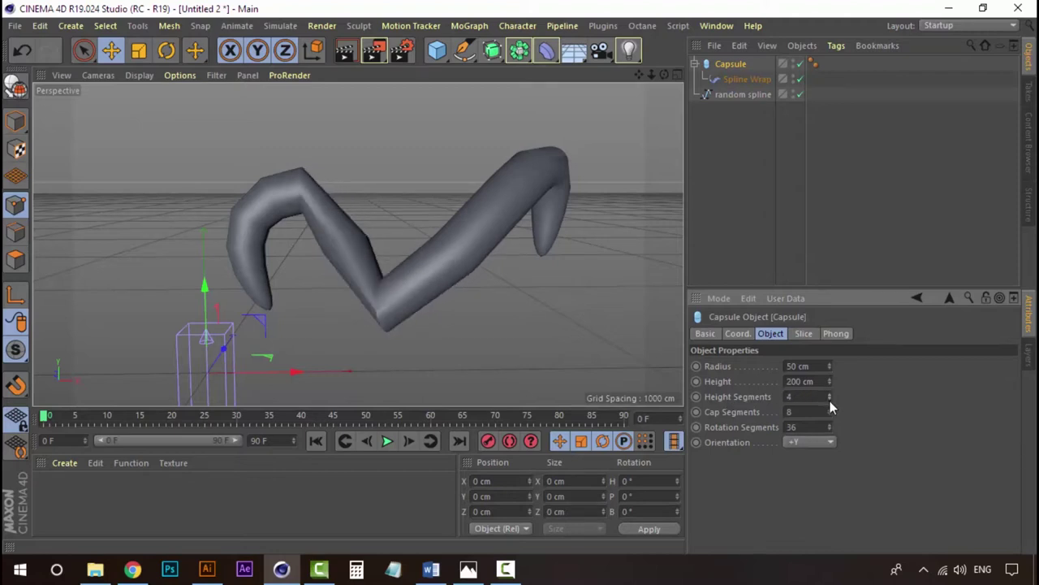
click(830, 400)
click(830, 400)
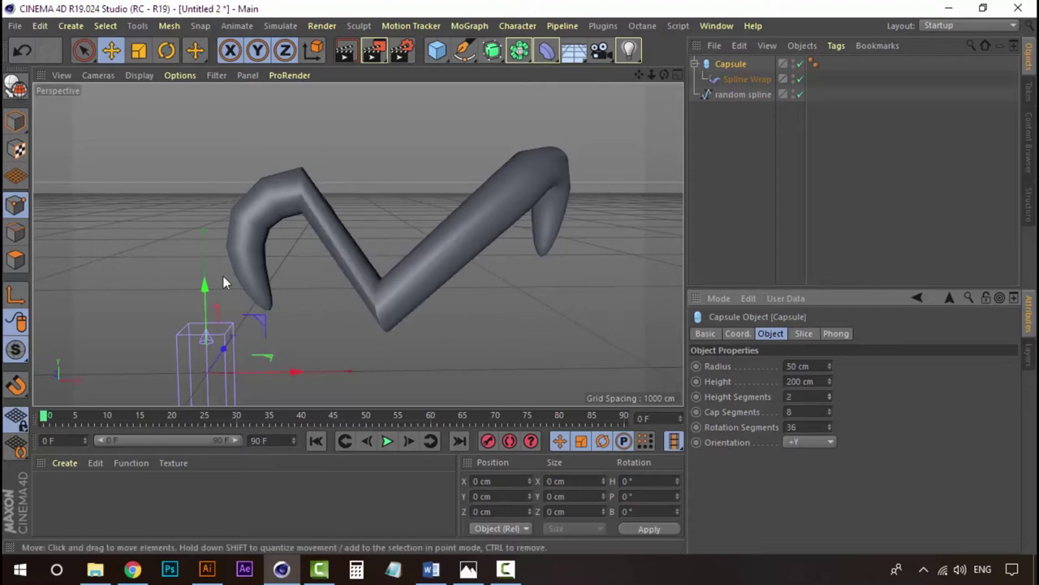
Set 46 height segments, 63 cap segments, radius 41 cm and height 88 cm
drag(830, 397, 830, 397)
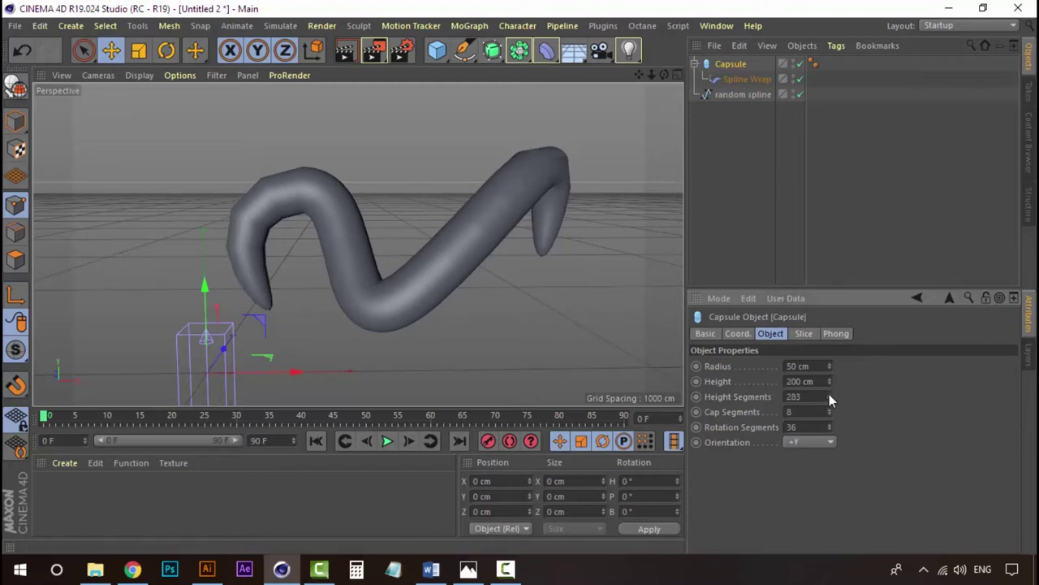
drag(830, 397, 829, 397)
drag(830, 416, 830, 416)
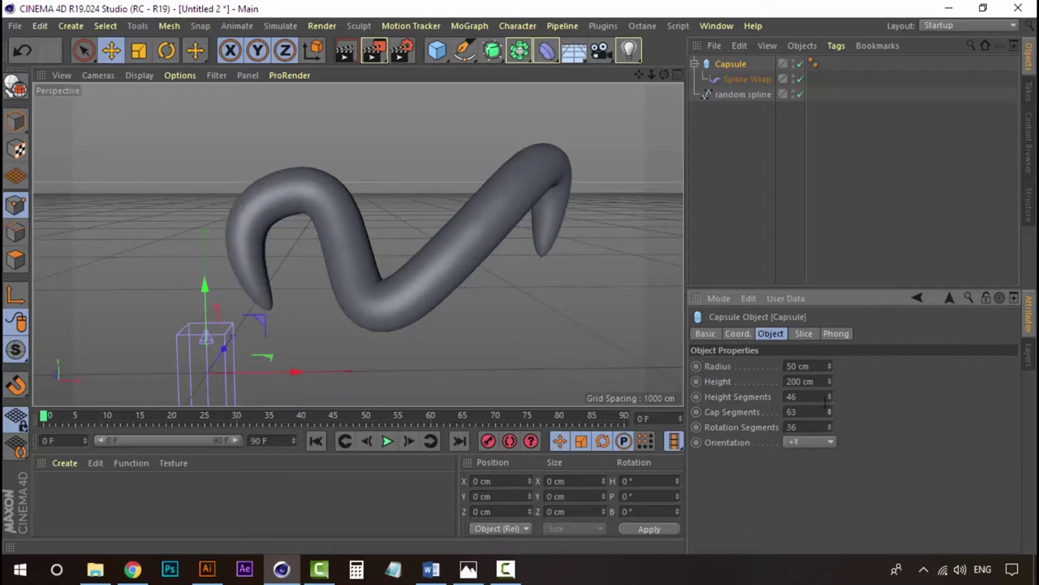
mouse_move(830, 380)
mouse_down()
mouse_move(830, 366)
mouse_move(830, 381)
mouse_up()
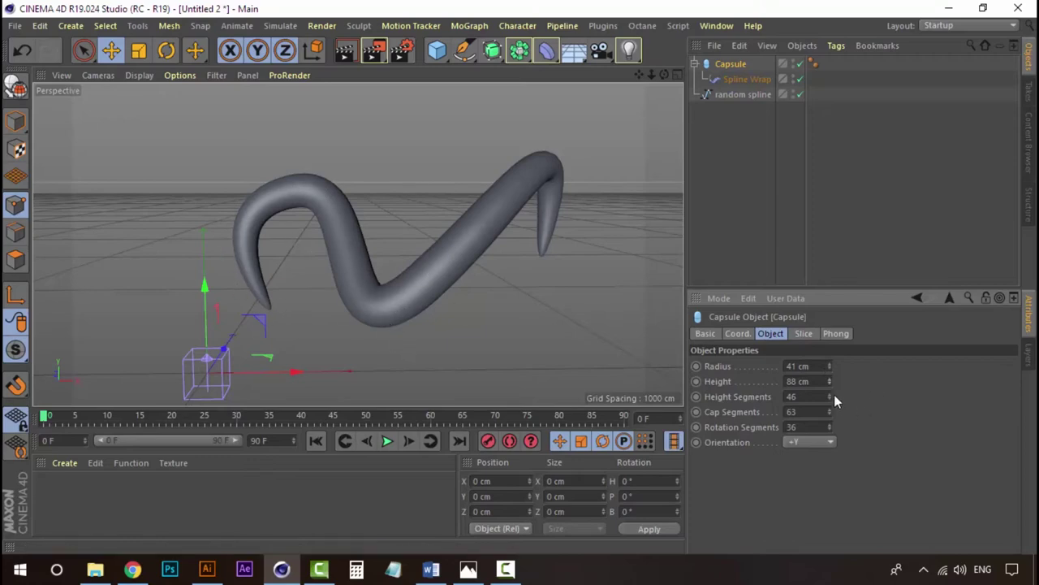
Try capsule heights up to about 1531 cm and a thin 5 cm radius along the spline
drag(829, 380, 828, 309)
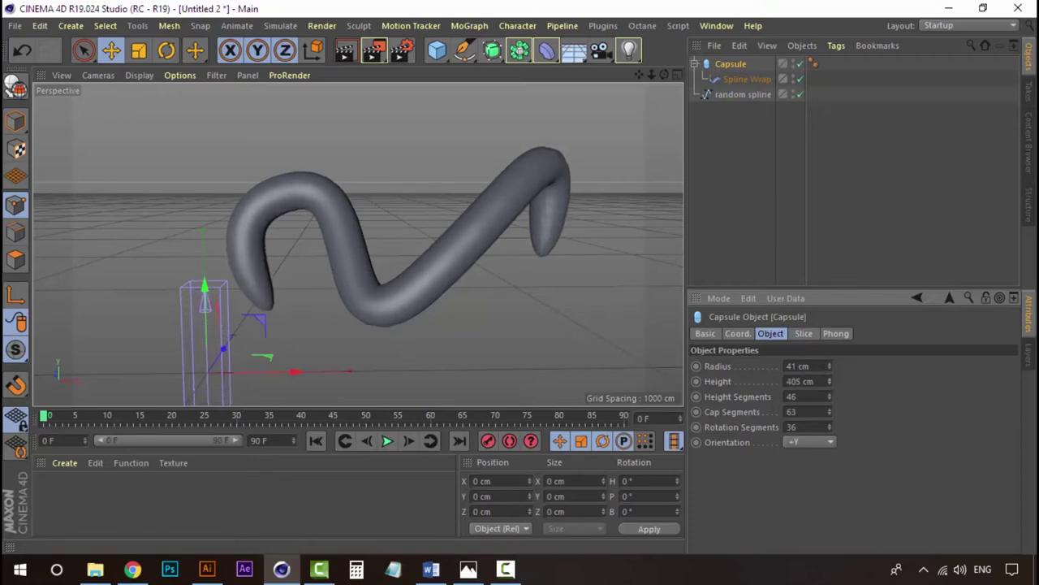
drag(829, 380, 829, 243)
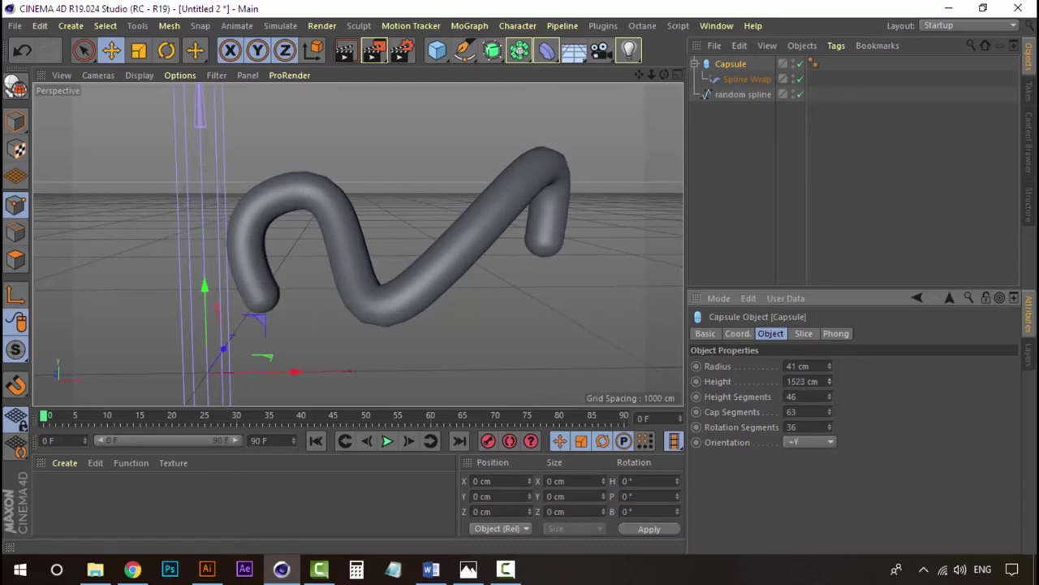
drag(829, 381, 829, 377)
drag(829, 381, 829, 422)
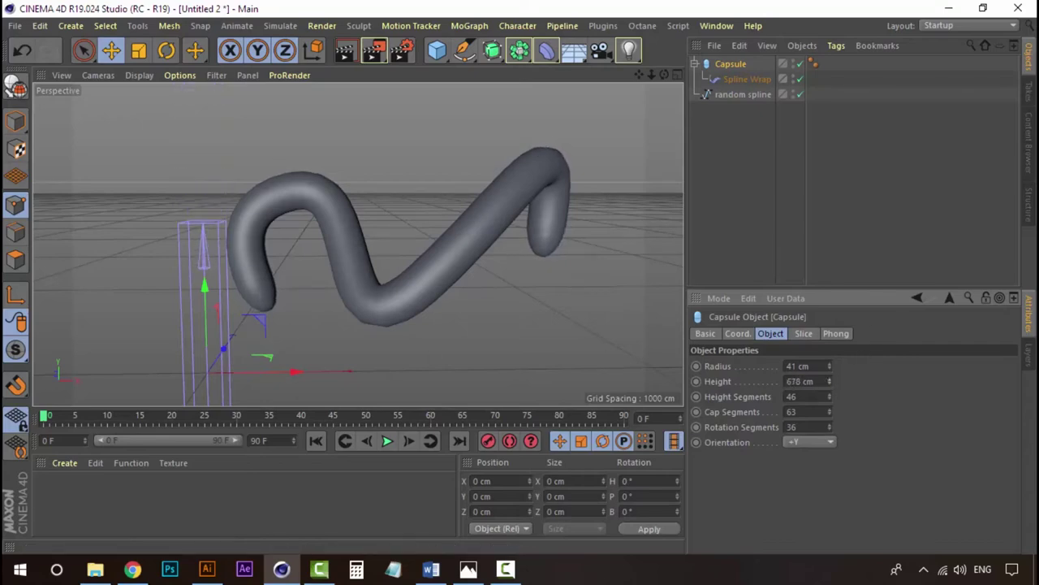
mouse_move(829, 365)
mouse_down()
mouse_move(829, 398)
mouse_move(829, 365)
mouse_move(828, 385)
mouse_up()
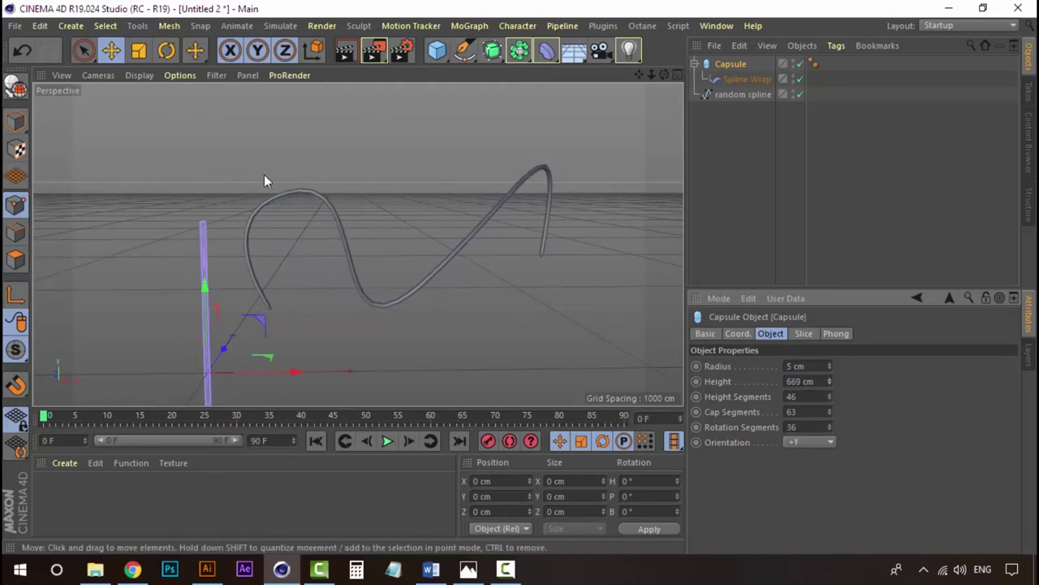
drag(829, 381, 829, 390)
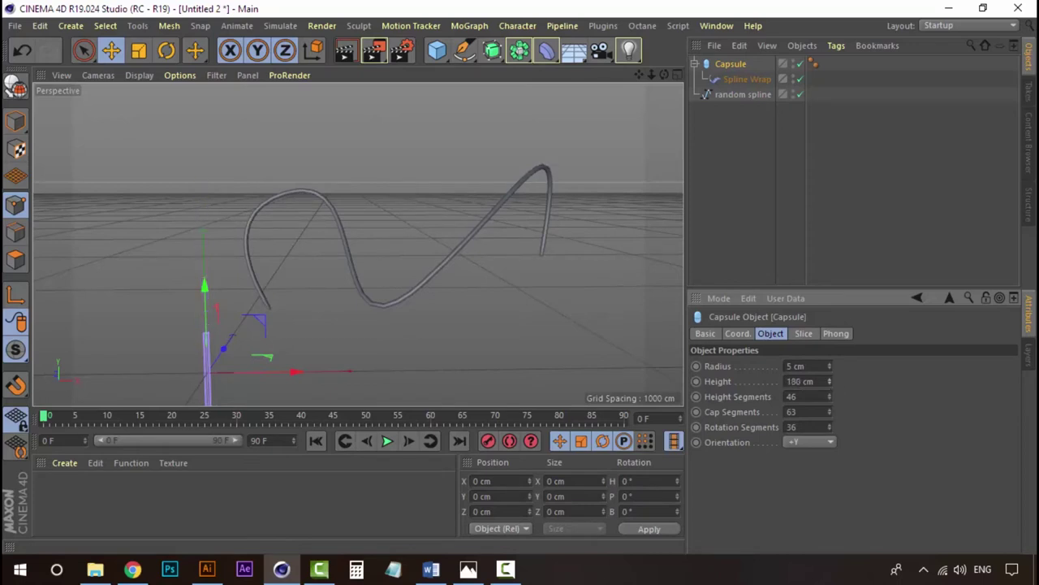
Settle the capsule at a 42 cm radius and 1173 cm height
click(830, 362)
click(830, 362)
click(831, 362)
click(831, 362)
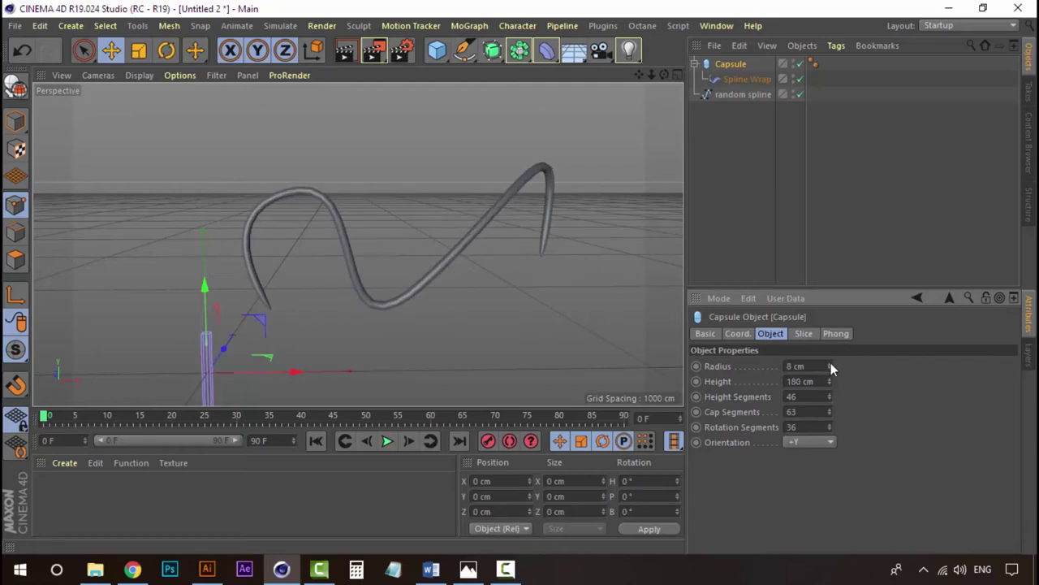
click(830, 362)
drag(829, 382, 829, 341)
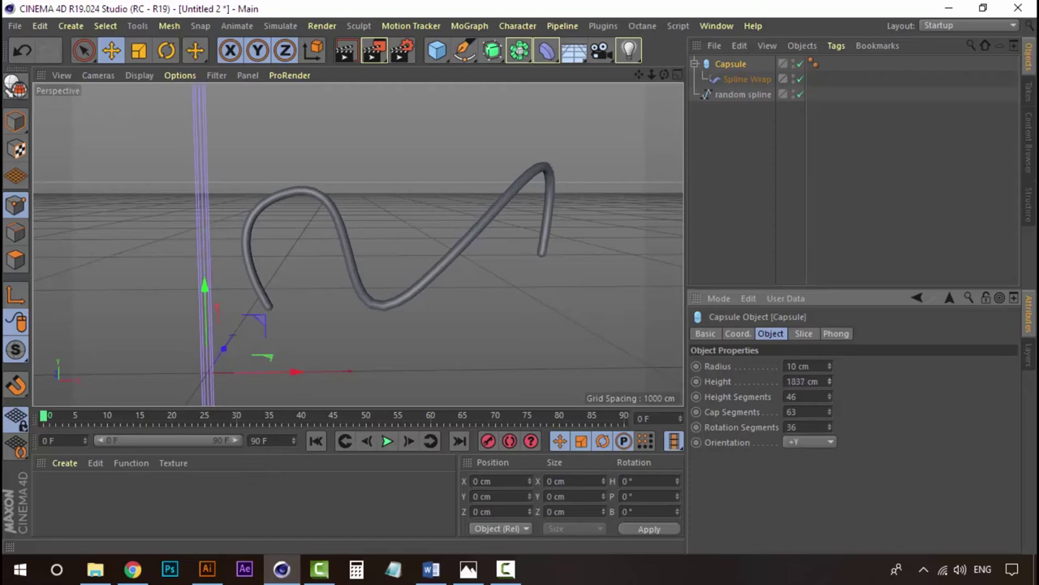
mouse_move(829, 381)
mouse_down()
mouse_move(841, 368)
mouse_move(830, 413)
mouse_up()
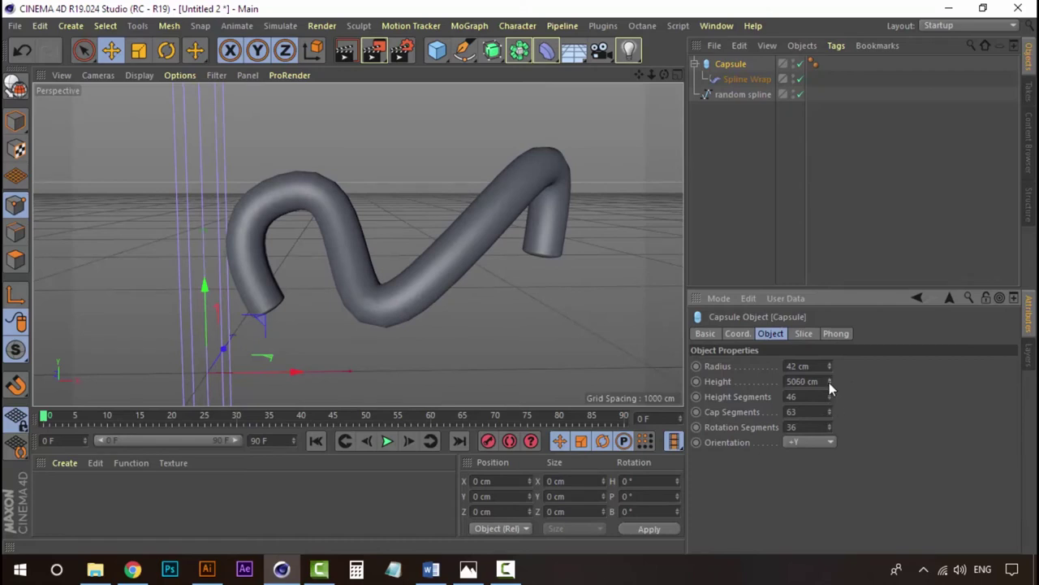
drag(829, 380, 829, 414)
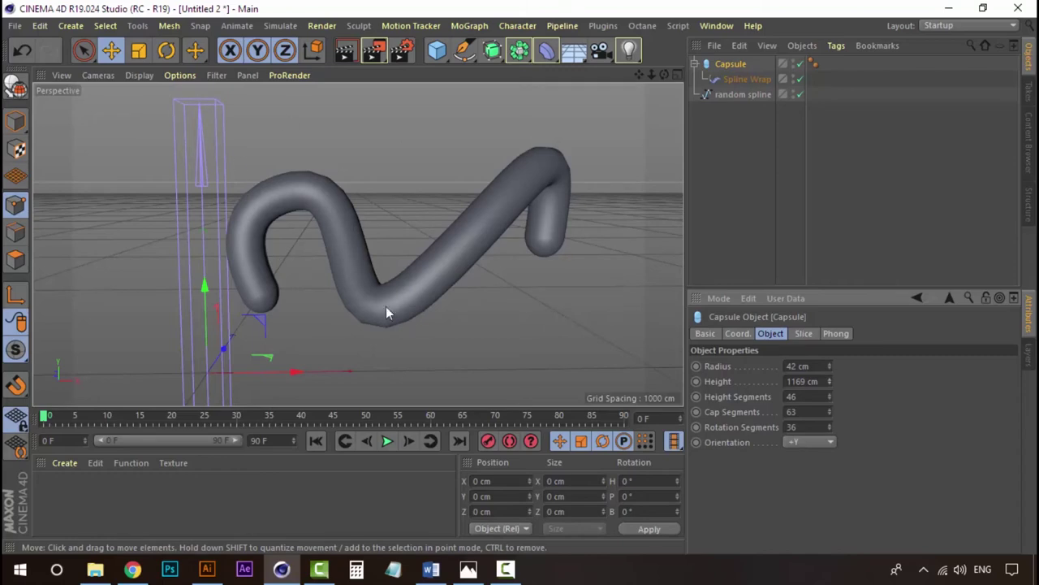
click(832, 381)
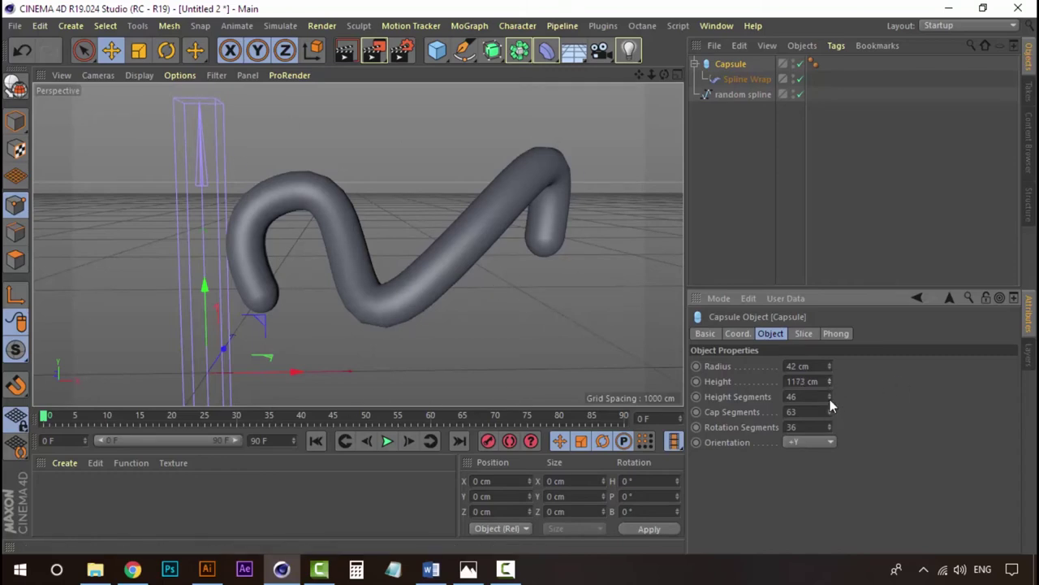
Raise the capsule's height segments to 176 and orbit to inspect the smoother tube
mouse_move(830, 397)
mouse_down()
mouse_move(877, 398)
mouse_move(840, 397)
mouse_up()
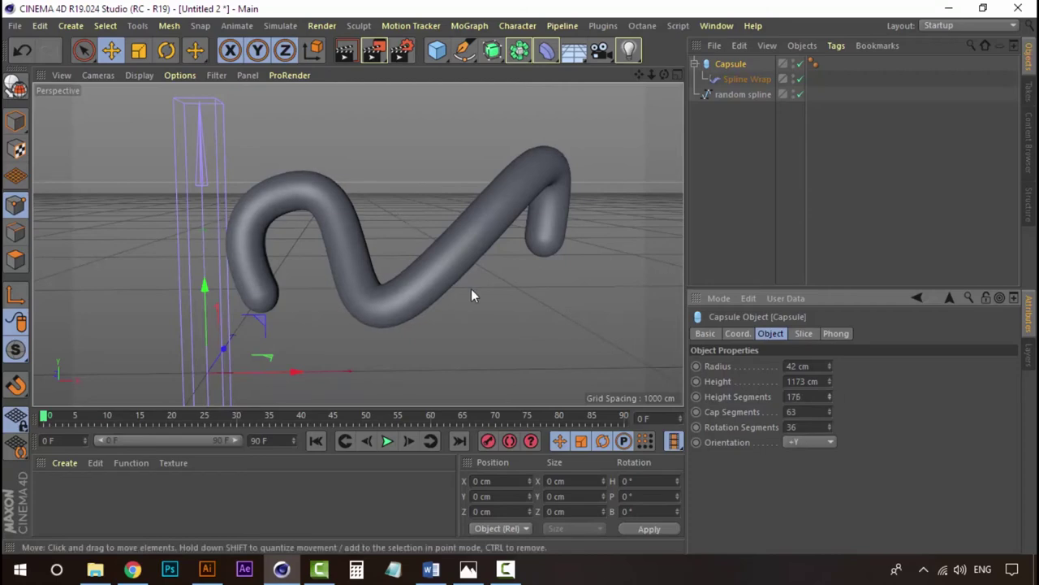
mouse_move(471, 295)
alt+mouse_down()
mouse_move(546, 228)
mouse_move(364, 192)
mouse_move(324, 217)
mouse_move(479, 235)
mouse_move(501, 203)
mouse_move(509, 213)
mouse_move(539, 193)
mouse_move(650, 268)
alt+mouse_up()
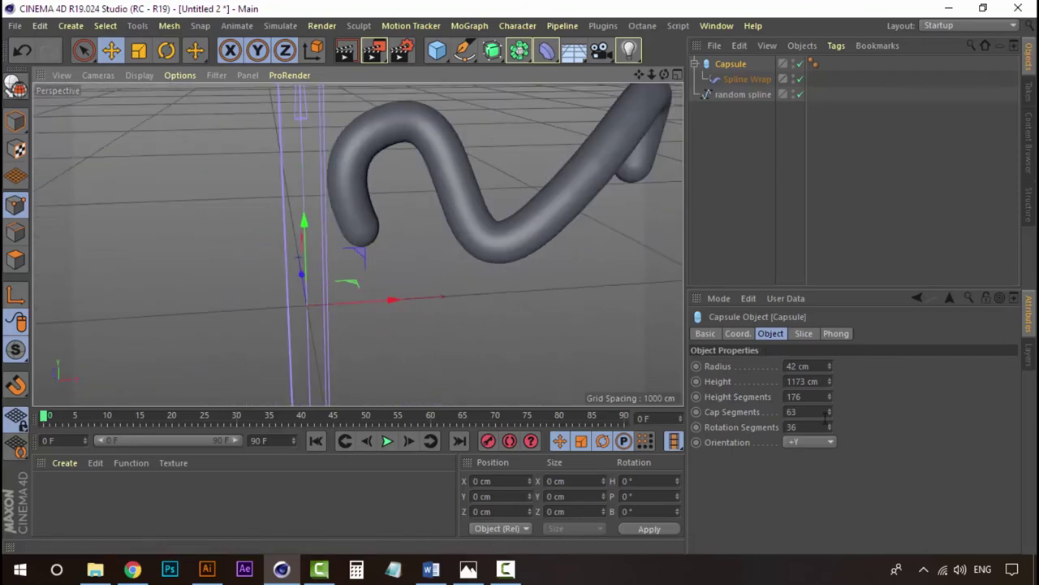
mouse_move(407, 185)
alt+mouse_down()
mouse_move(332, 250)
mouse_move(490, 226)
mouse_move(488, 145)
mouse_move(395, 177)
mouse_move(285, 252)
mouse_move(461, 255)
mouse_move(346, 229)
mouse_move(338, 255)
mouse_move(380, 212)
mouse_move(360, 242)
mouse_move(341, 230)
mouse_move(420, 271)
mouse_move(593, 263)
mouse_move(429, 258)
mouse_move(471, 266)
alt+mouse_up()
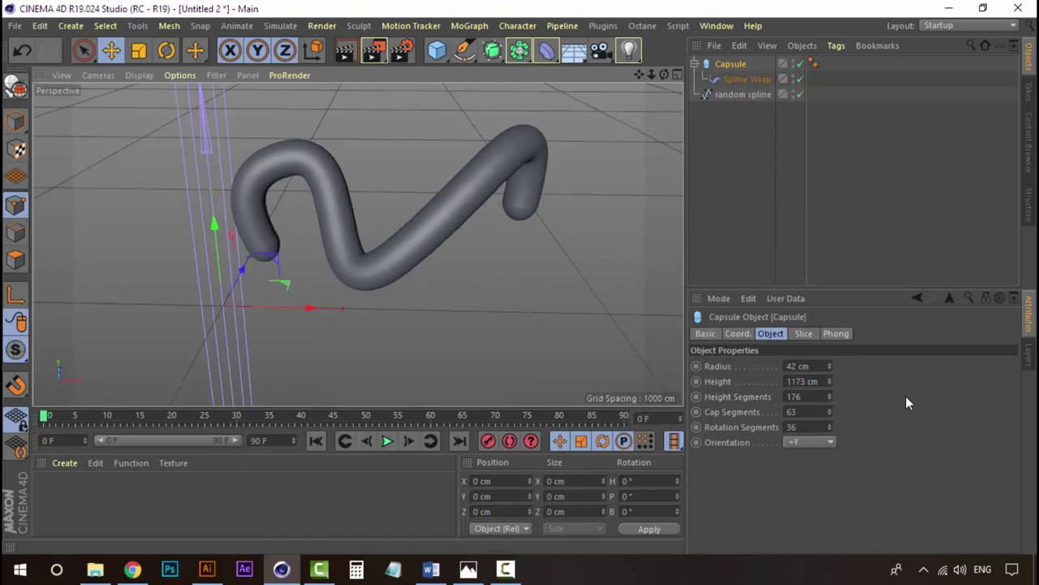
Deselect the capsule and view the tube from a lower, recentred frontal angle
click(757, 194)
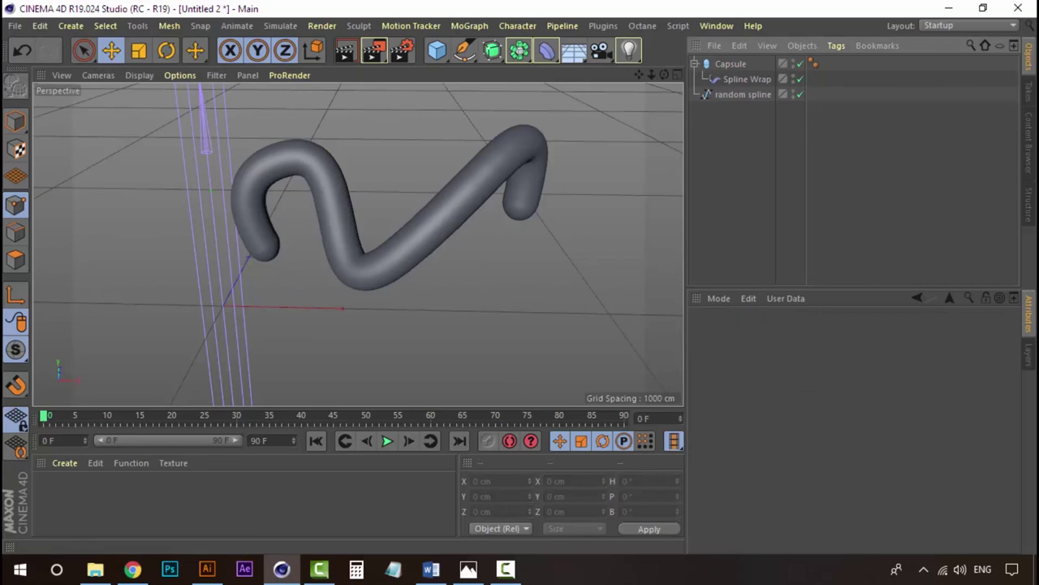
click(735, 65)
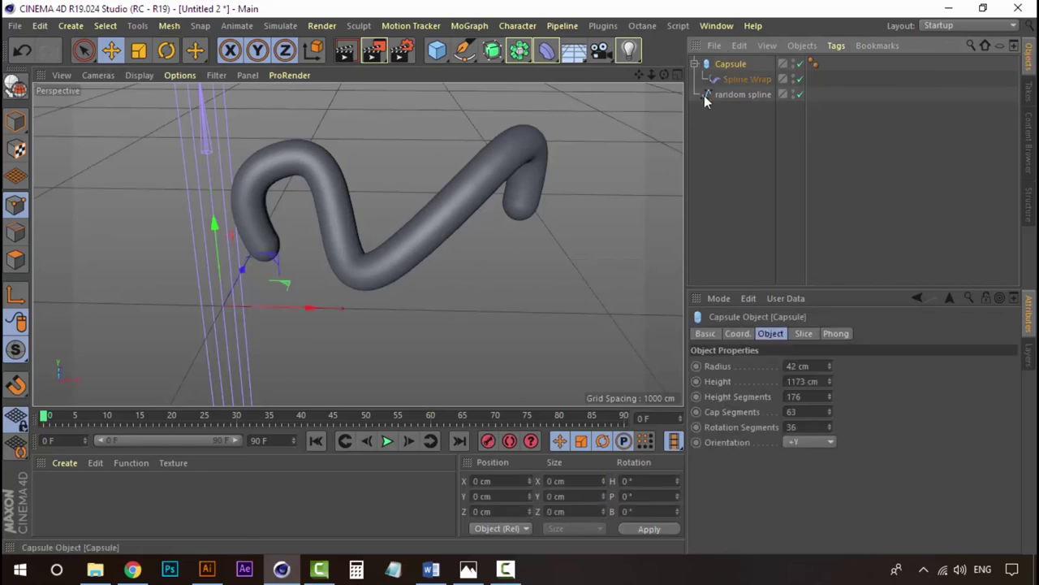
click(714, 143)
alt+drag(370, 260, 360, 209)
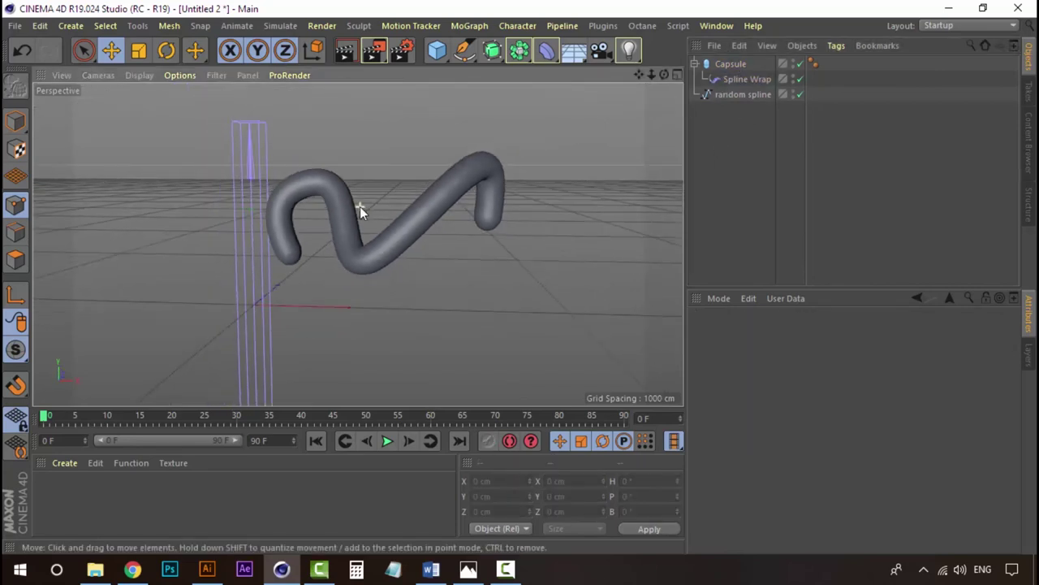
scroll(359, 206, down, 1)
alt+drag(422, 270, 371, 286)
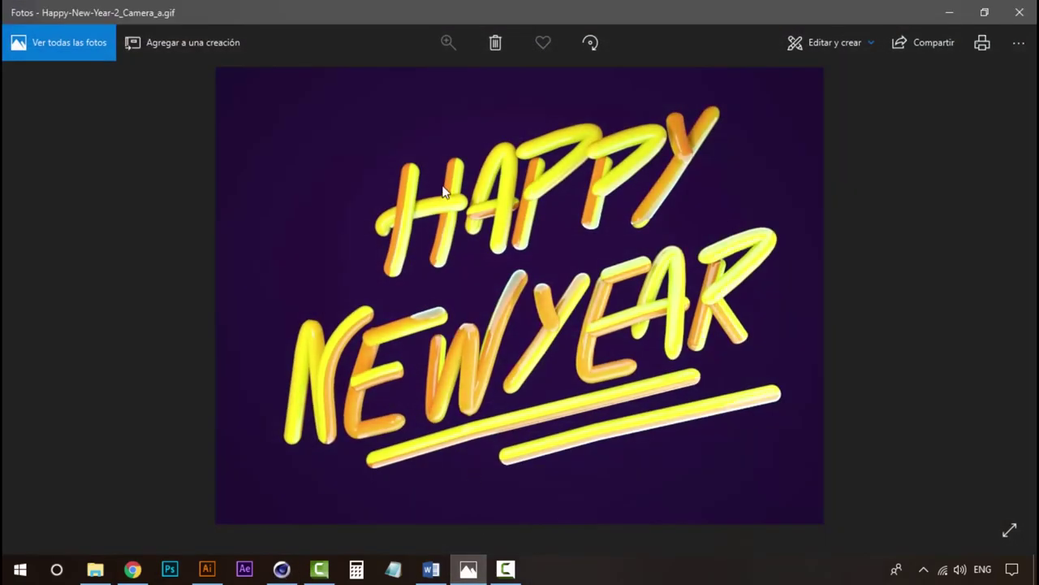
Compare the Happy New Year reference GIF against the tube, then close Photos
click(952, 11)
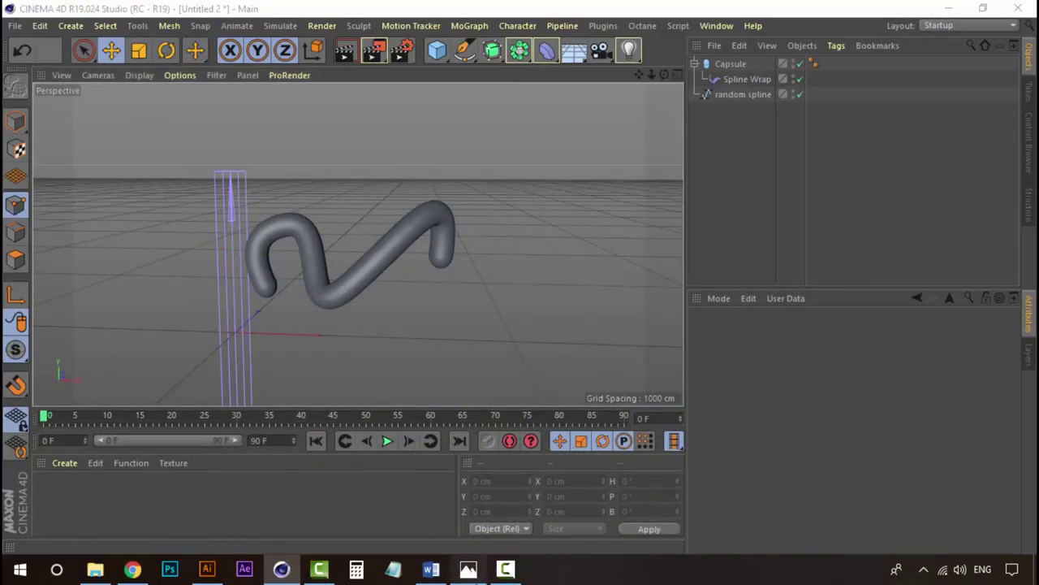
click(468, 568)
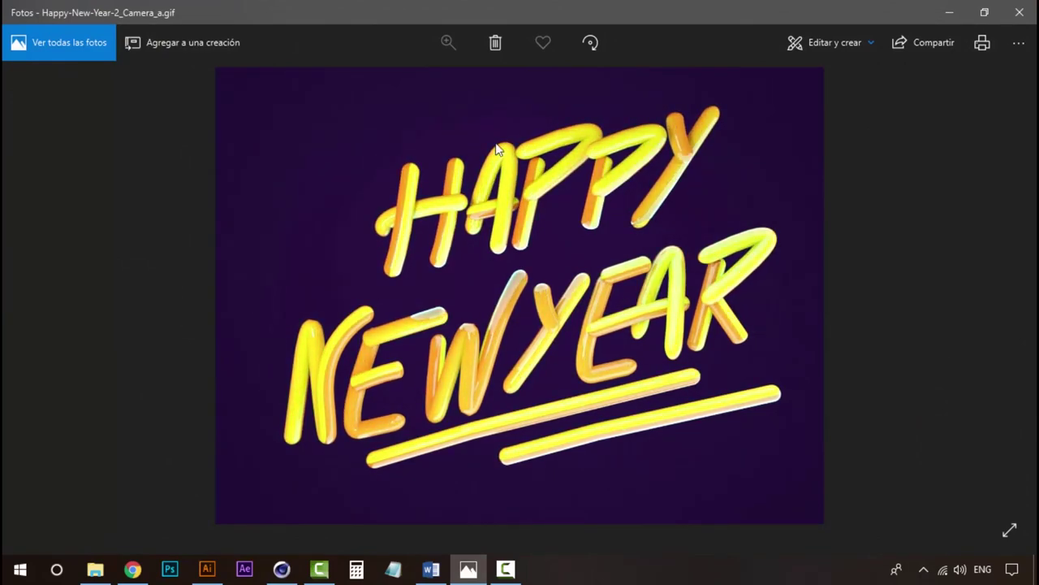
key(alt+F4)
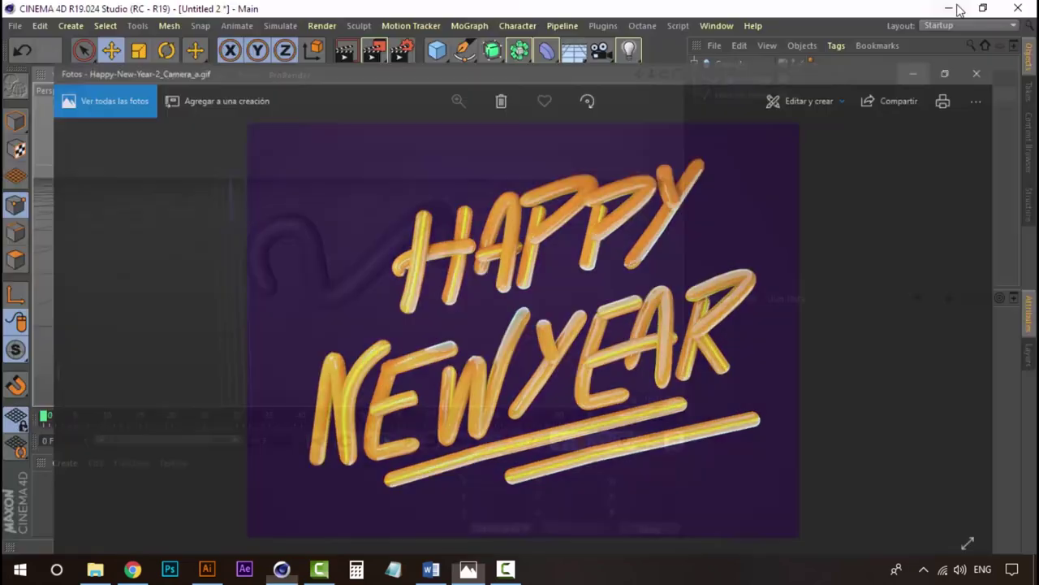